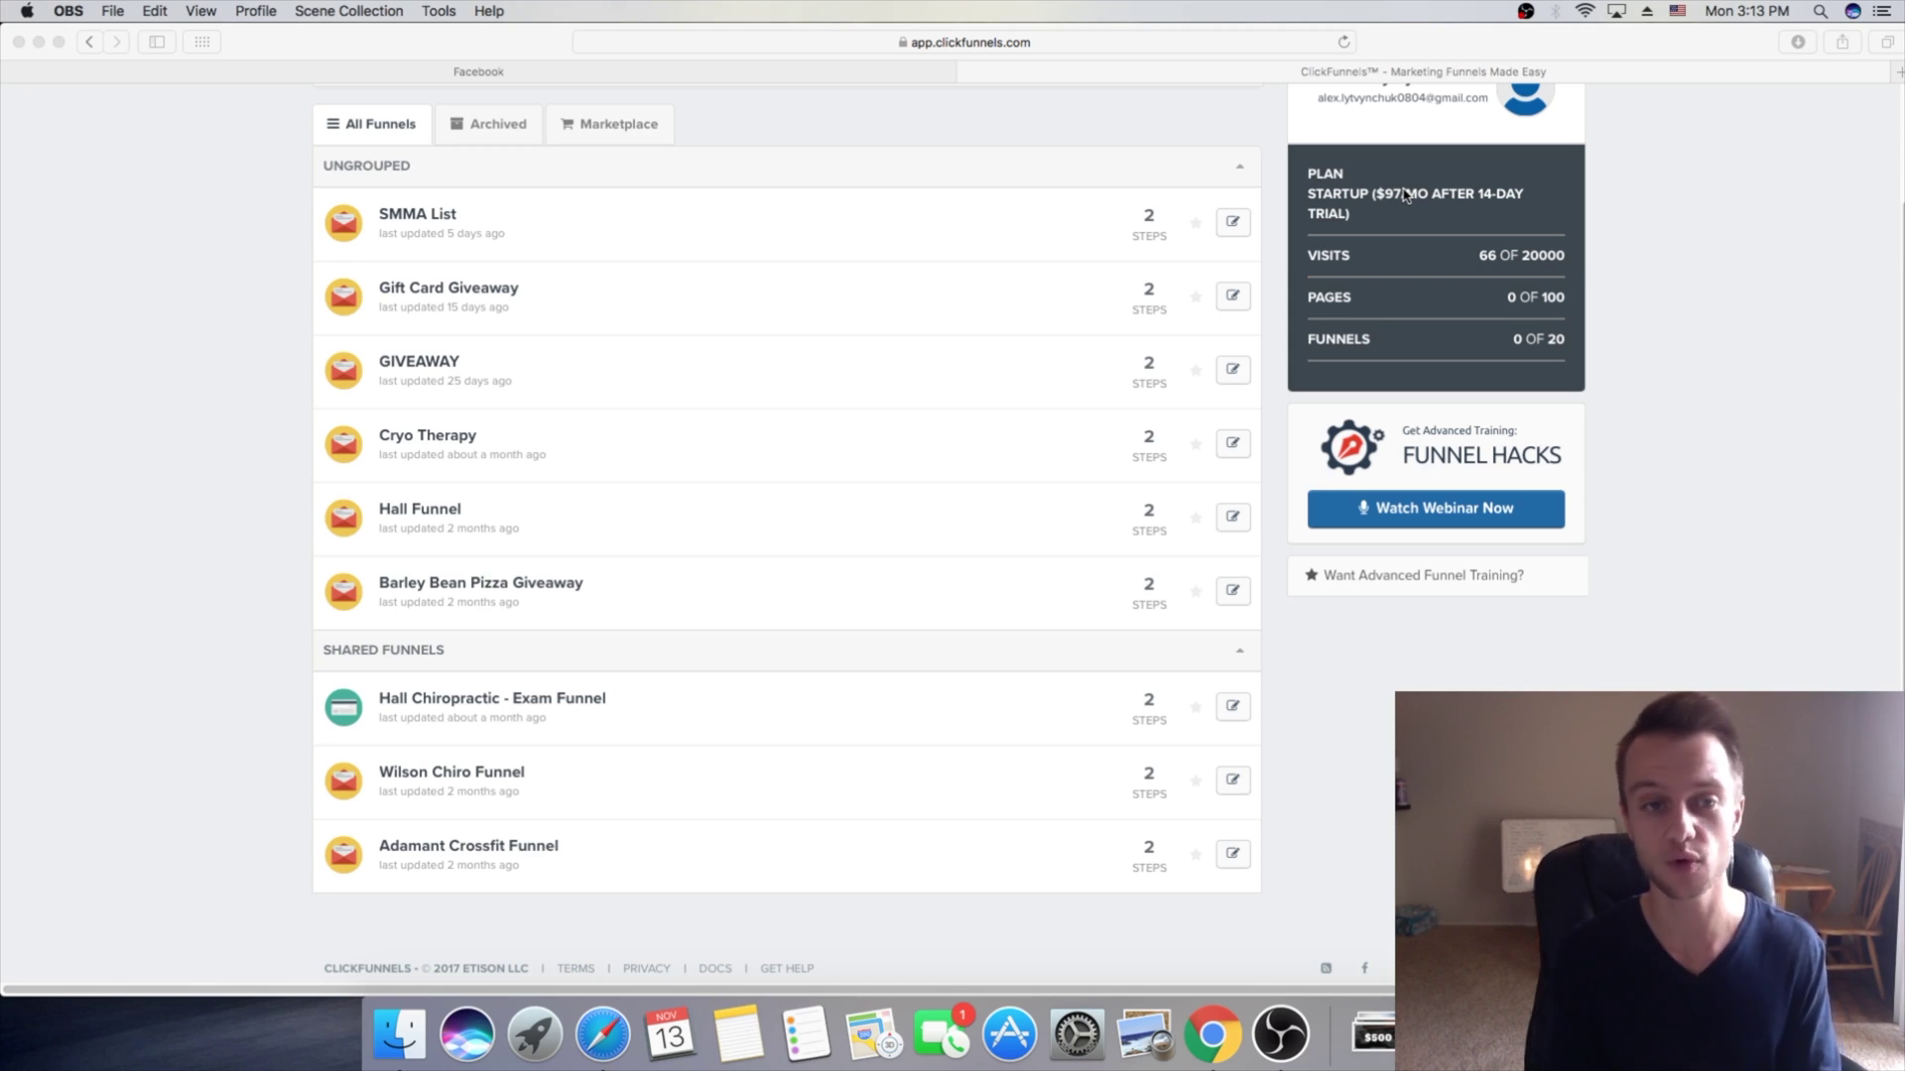
Step: Switch to Facebook and open Ads Manager through the account menu's Manage Ads
left_click(711, 82)
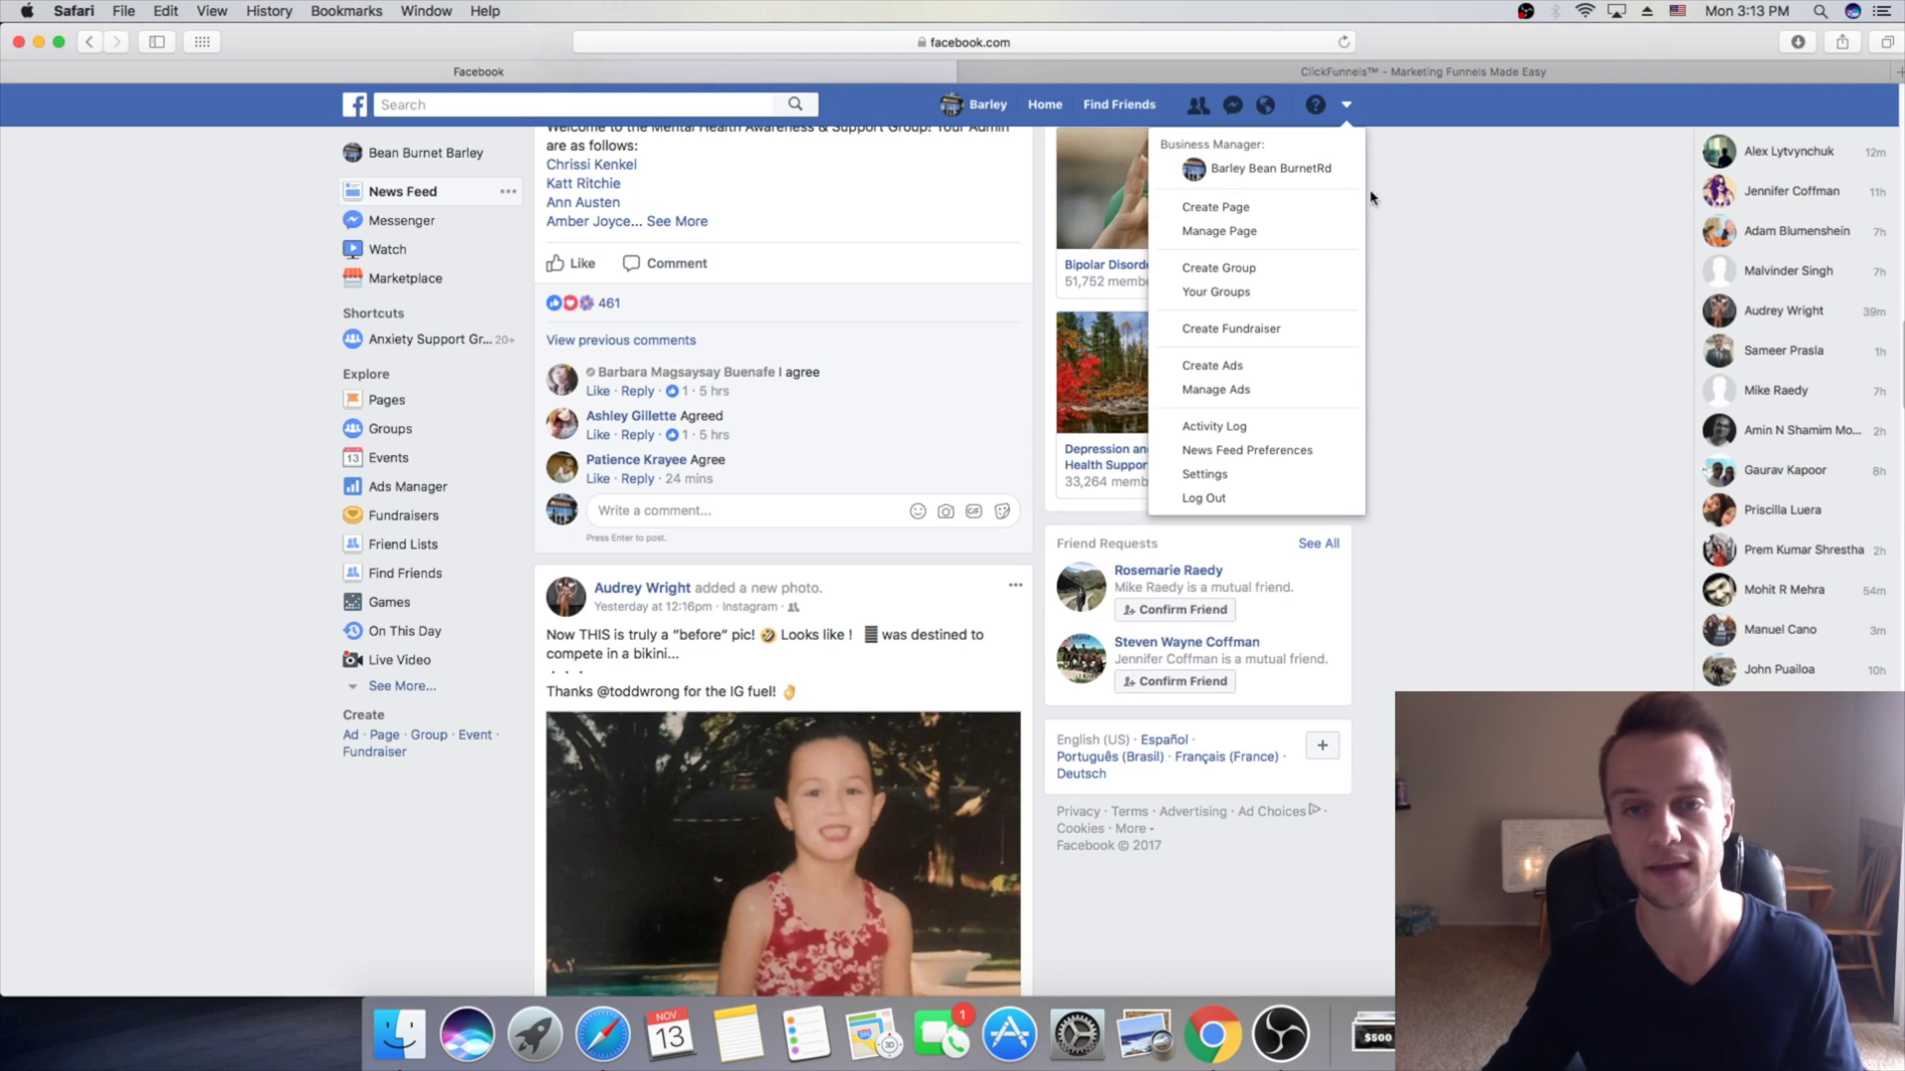
left_click(1469, 192)
left_click(1347, 104)
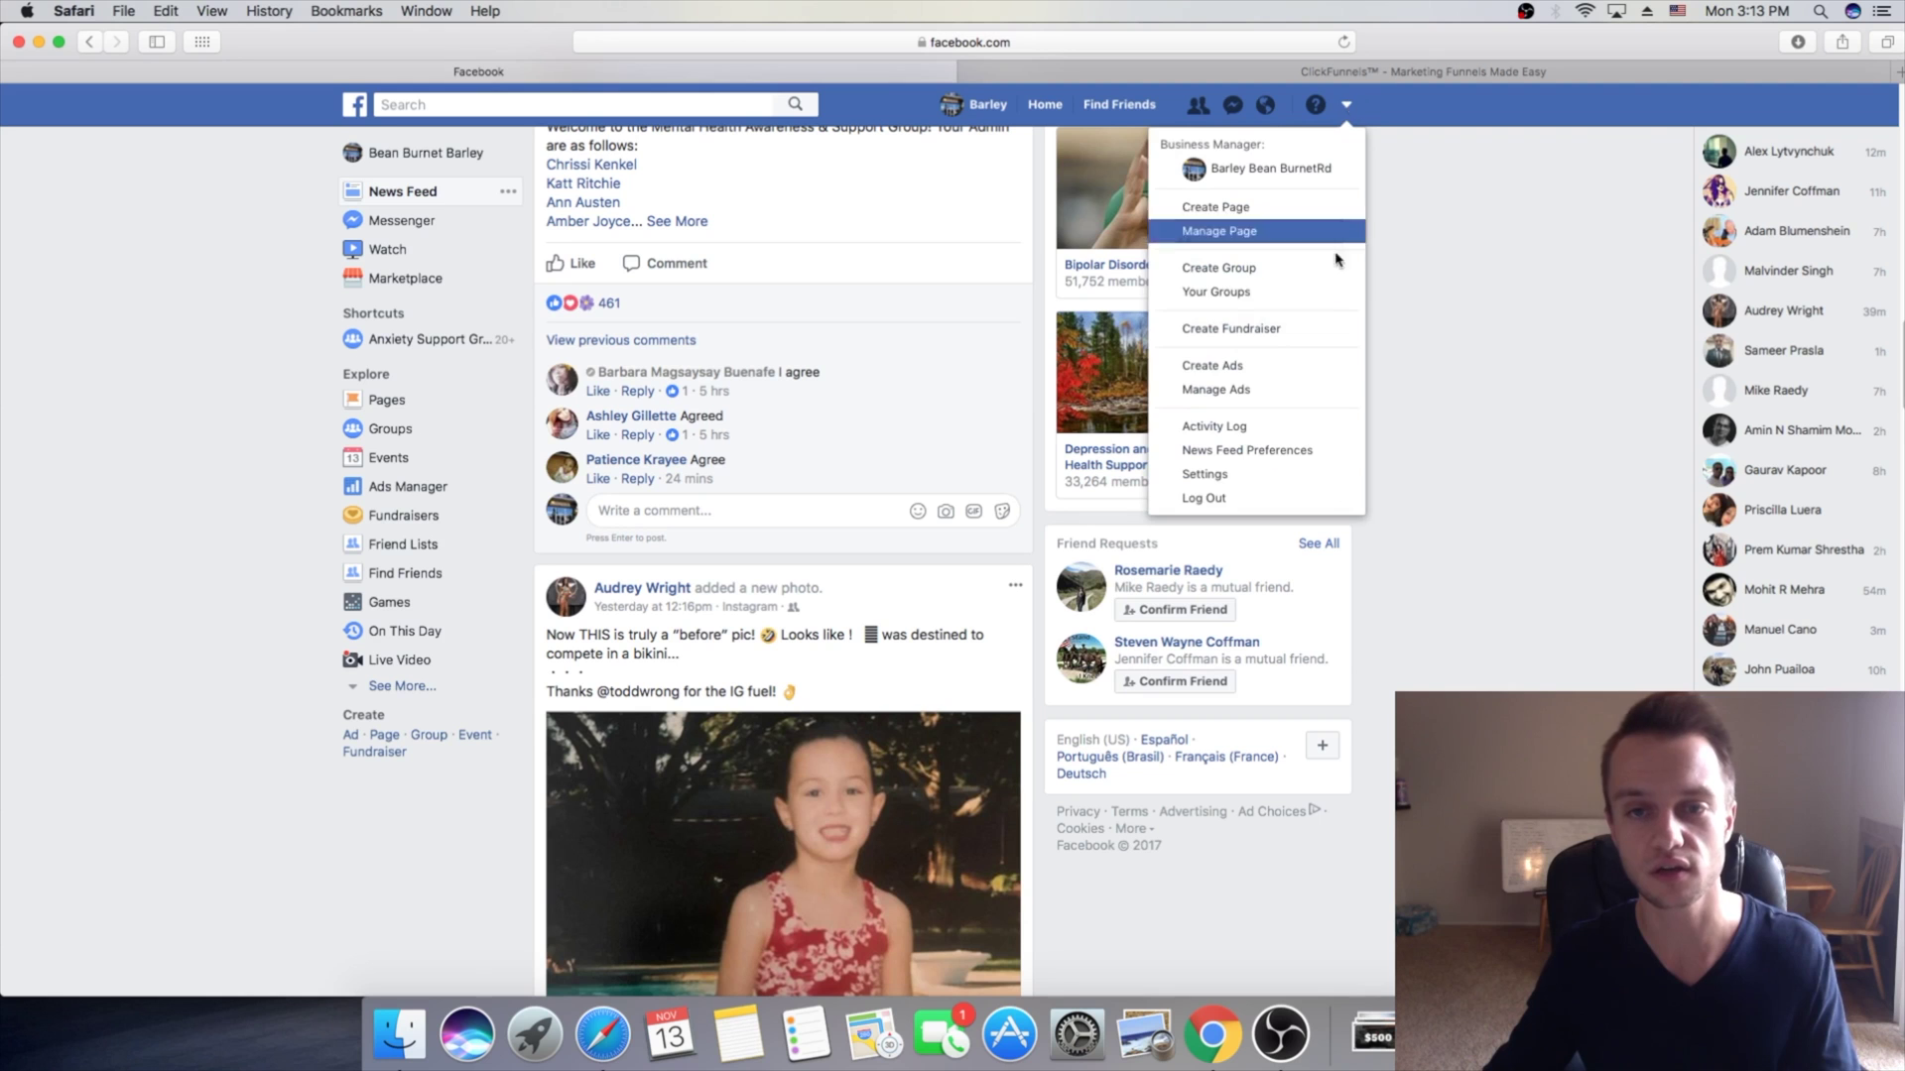
left_click(1302, 389)
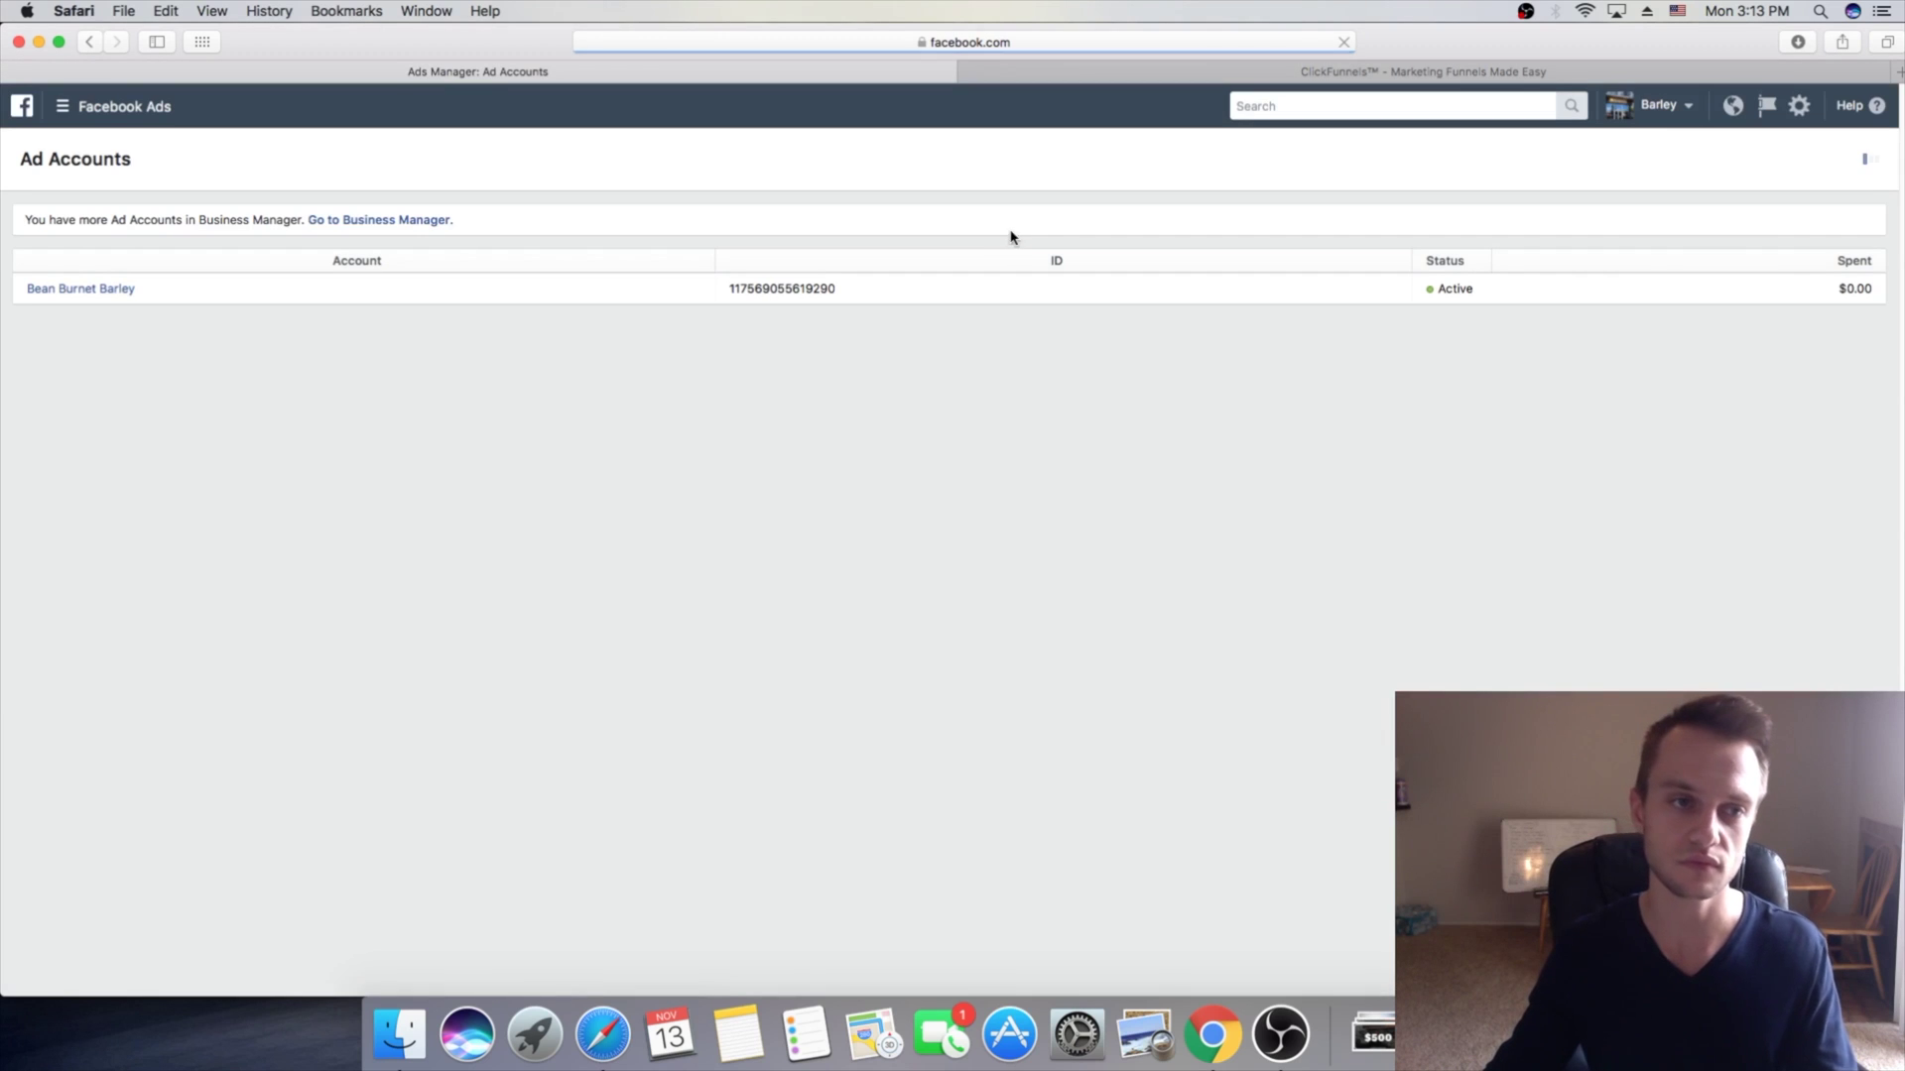
Step: Go to All Tools > Pixels and start creating a new pixel
left_click(69, 107)
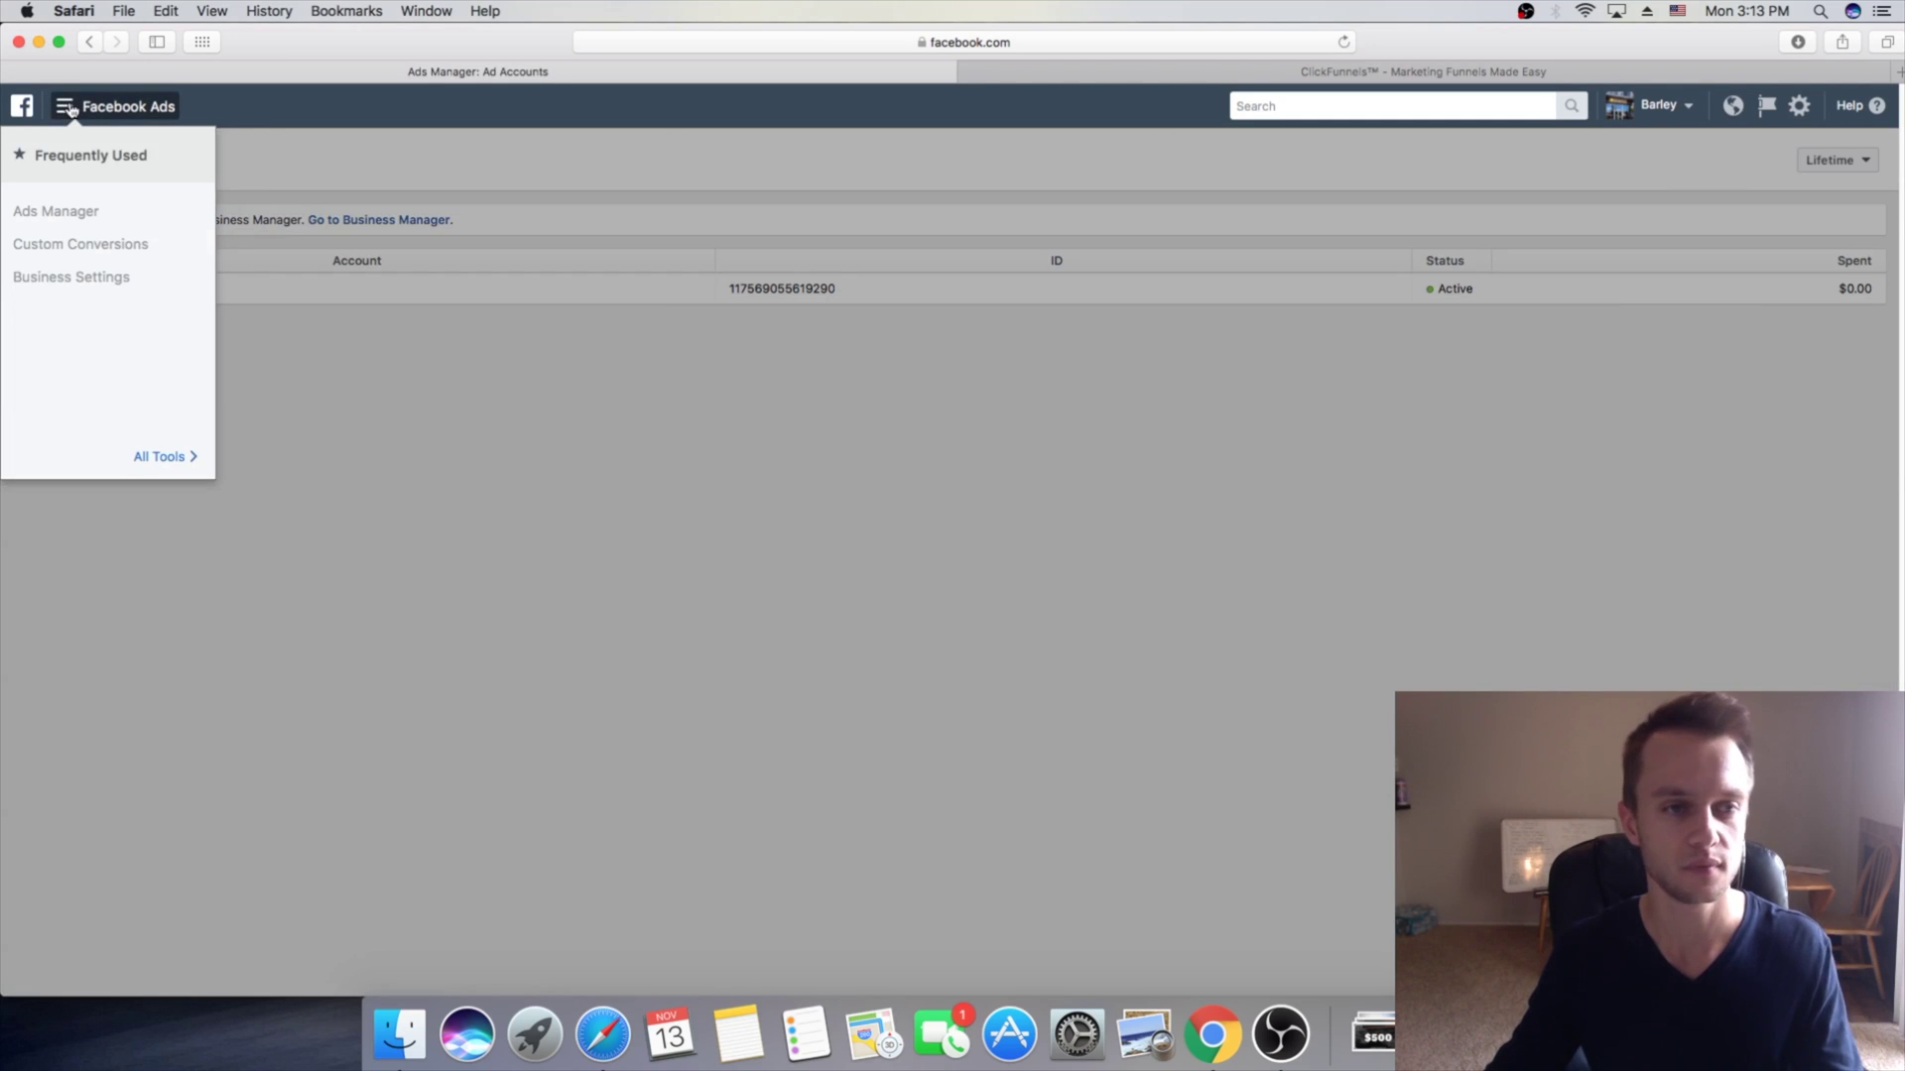
left_click(189, 456)
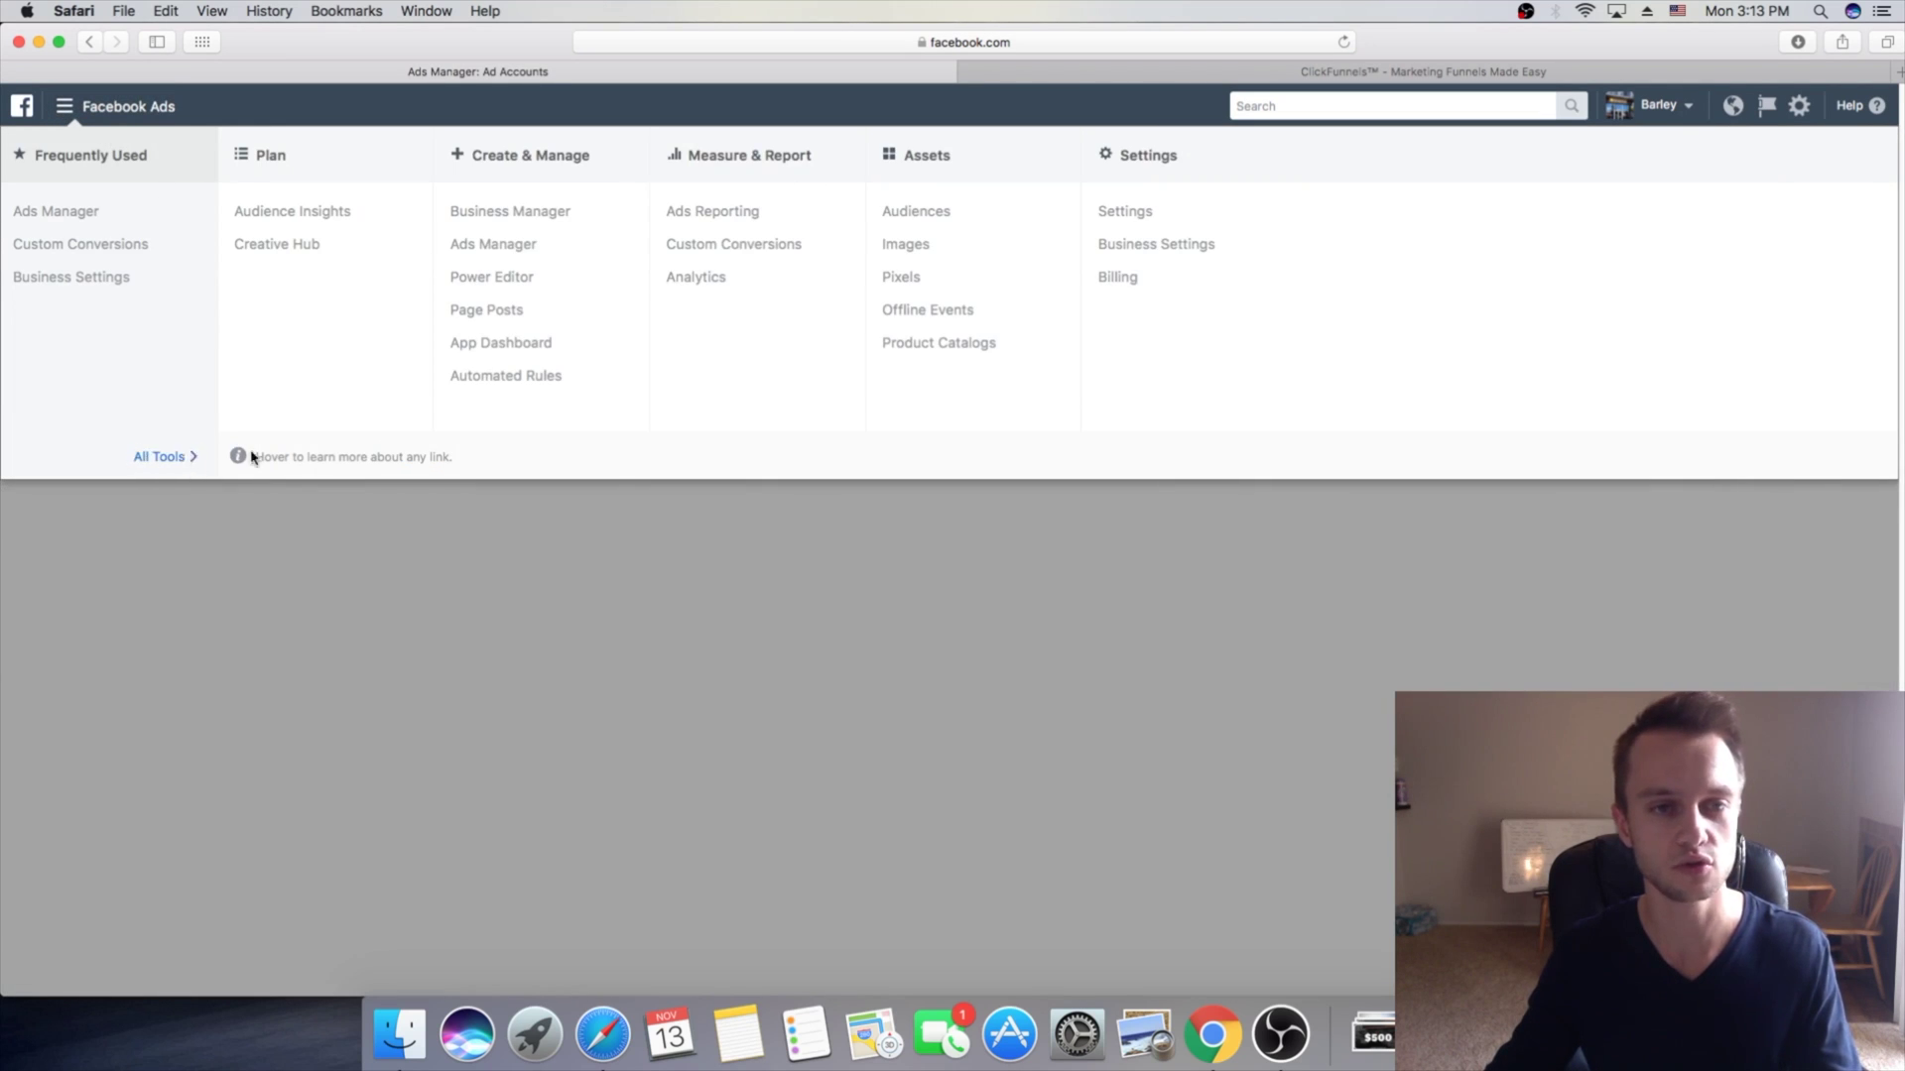
left_click(905, 281)
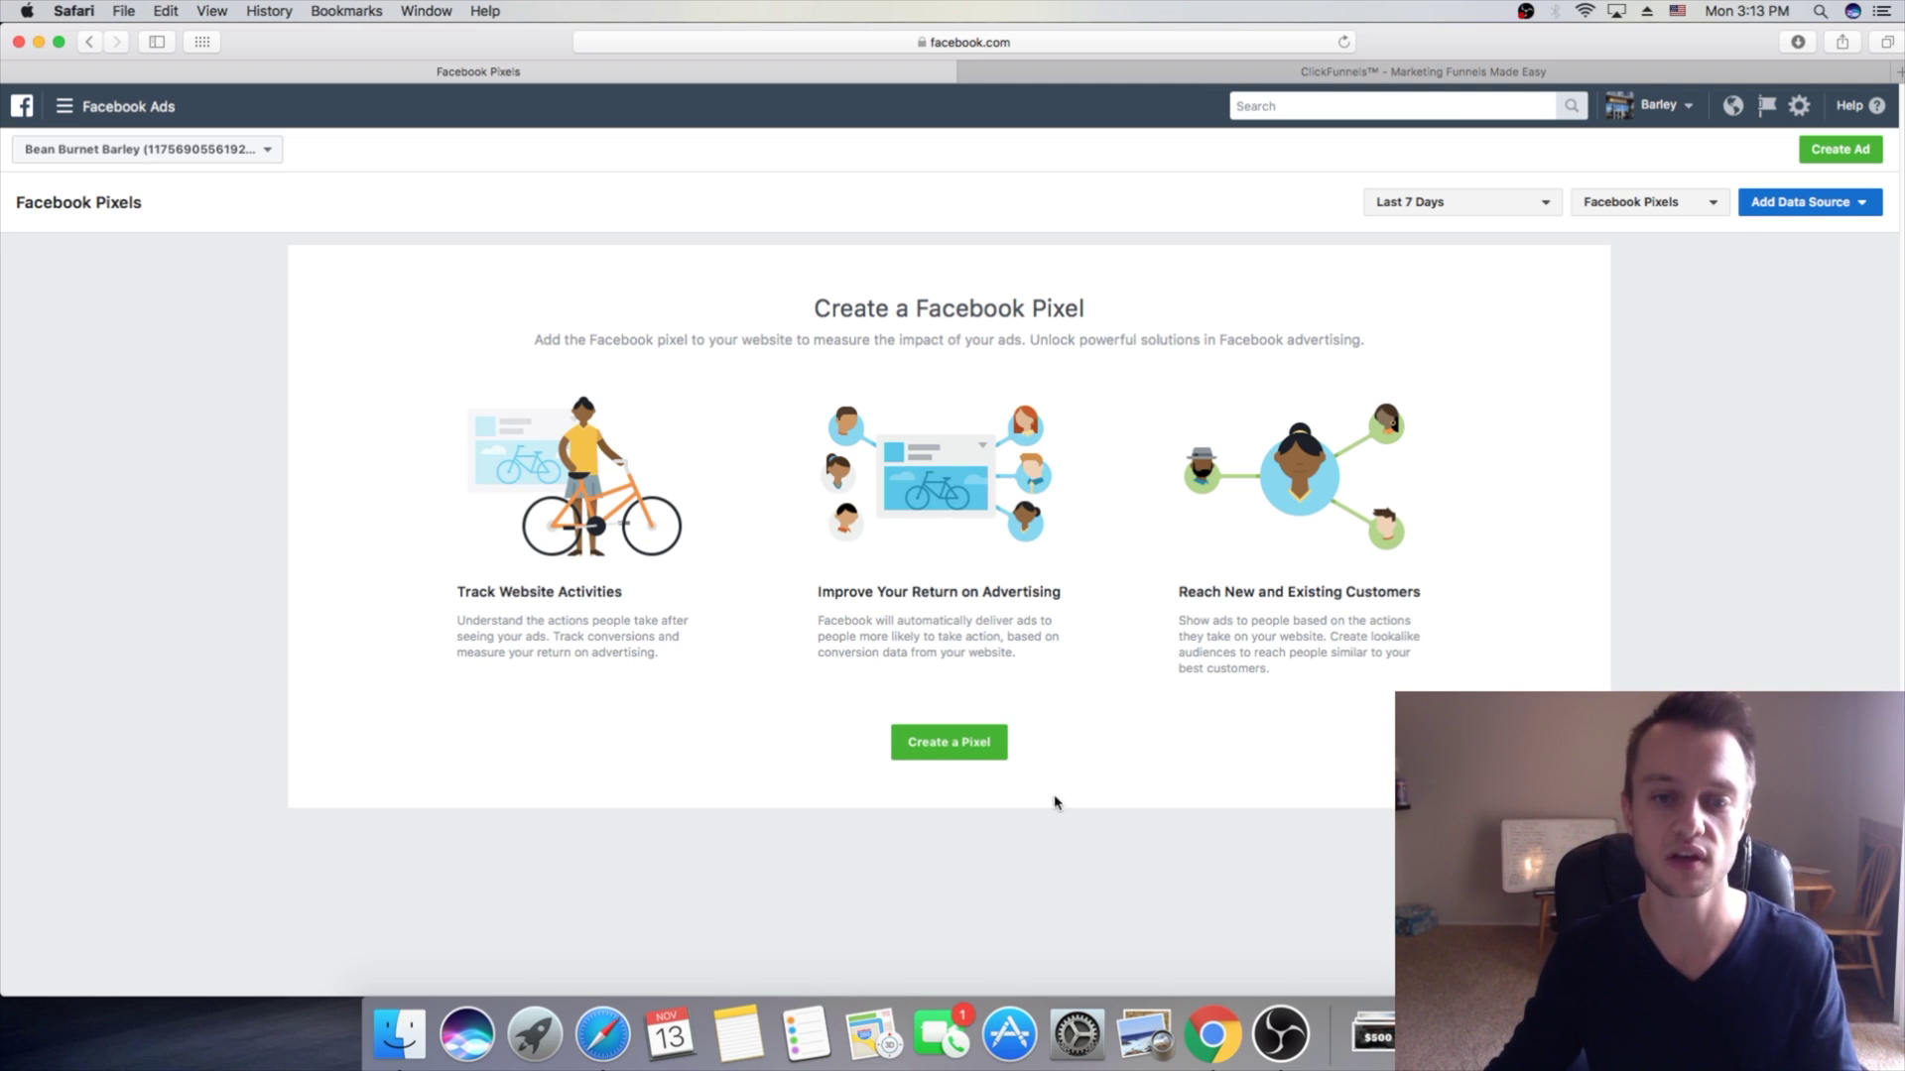
left_click(967, 749)
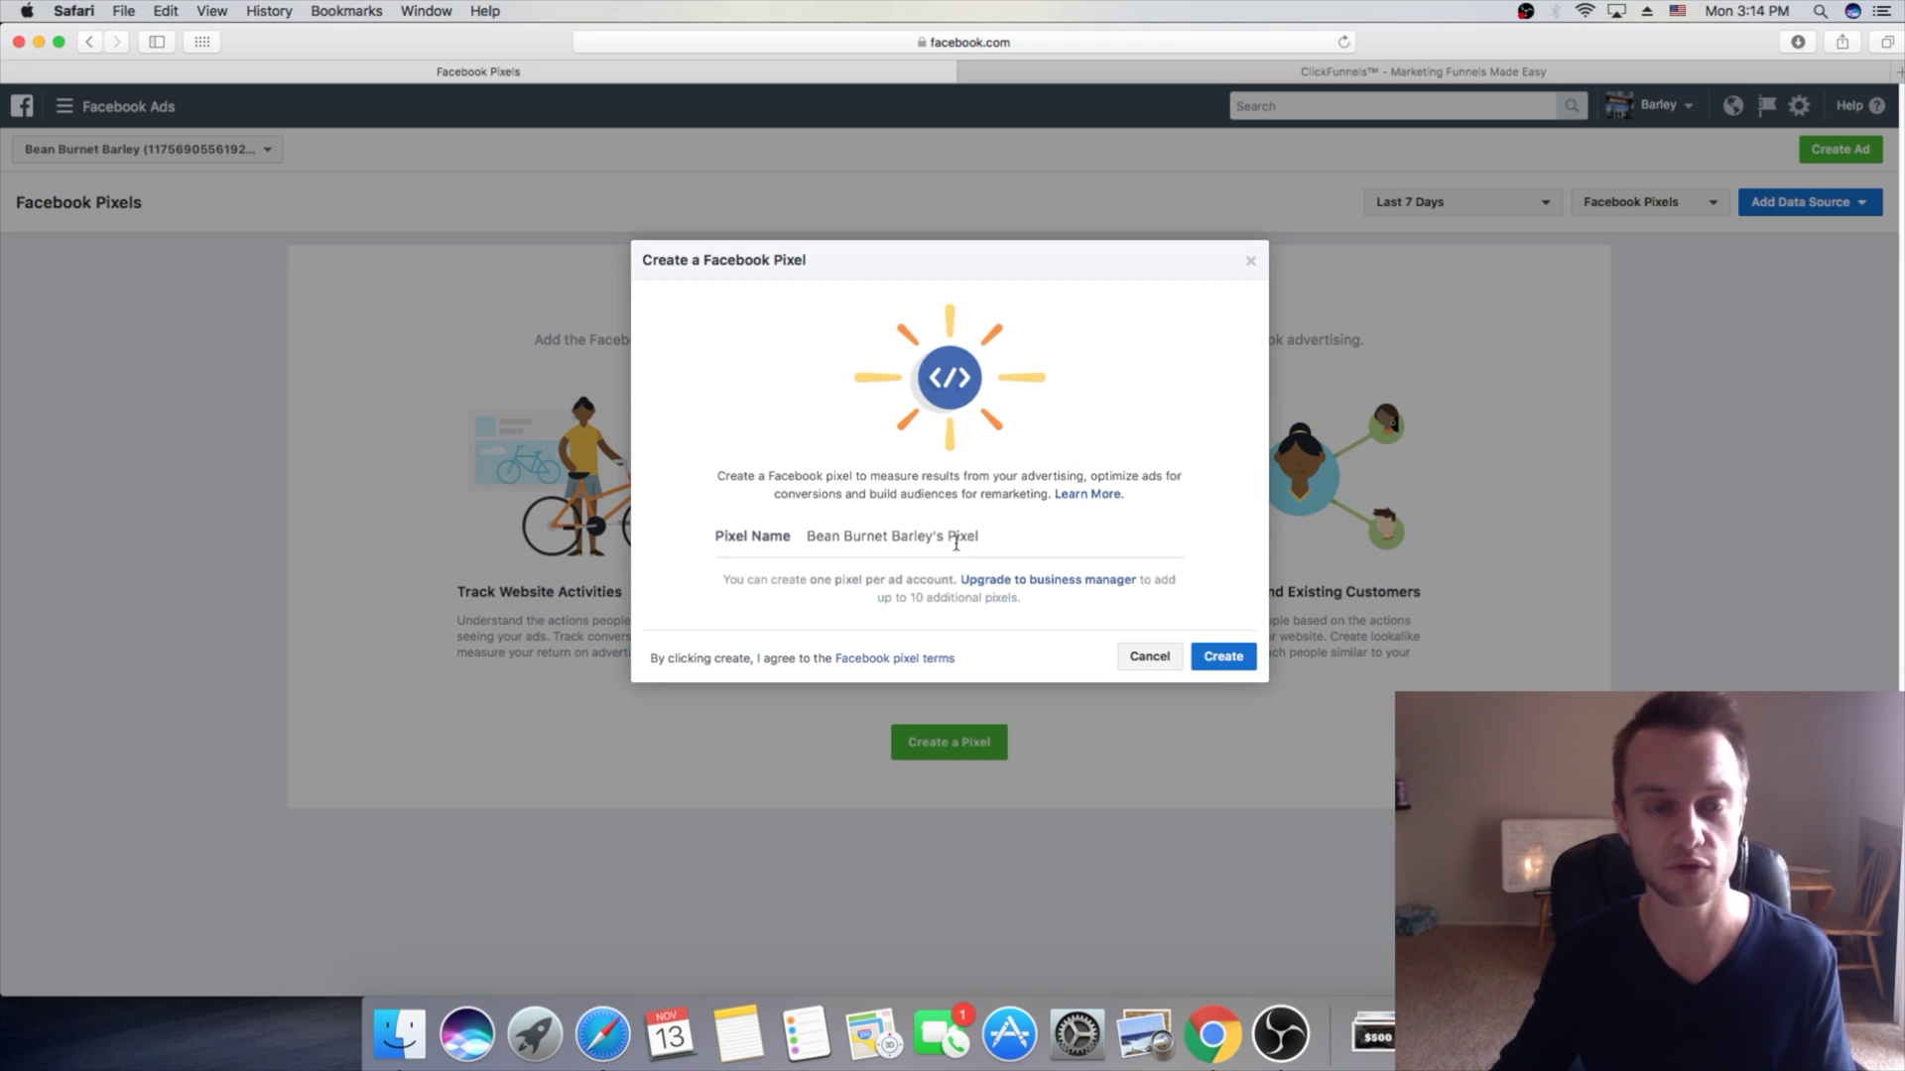
Step: Create the pixel, leaving the suggested default Pixel Name unchanged
left_click(1222, 661)
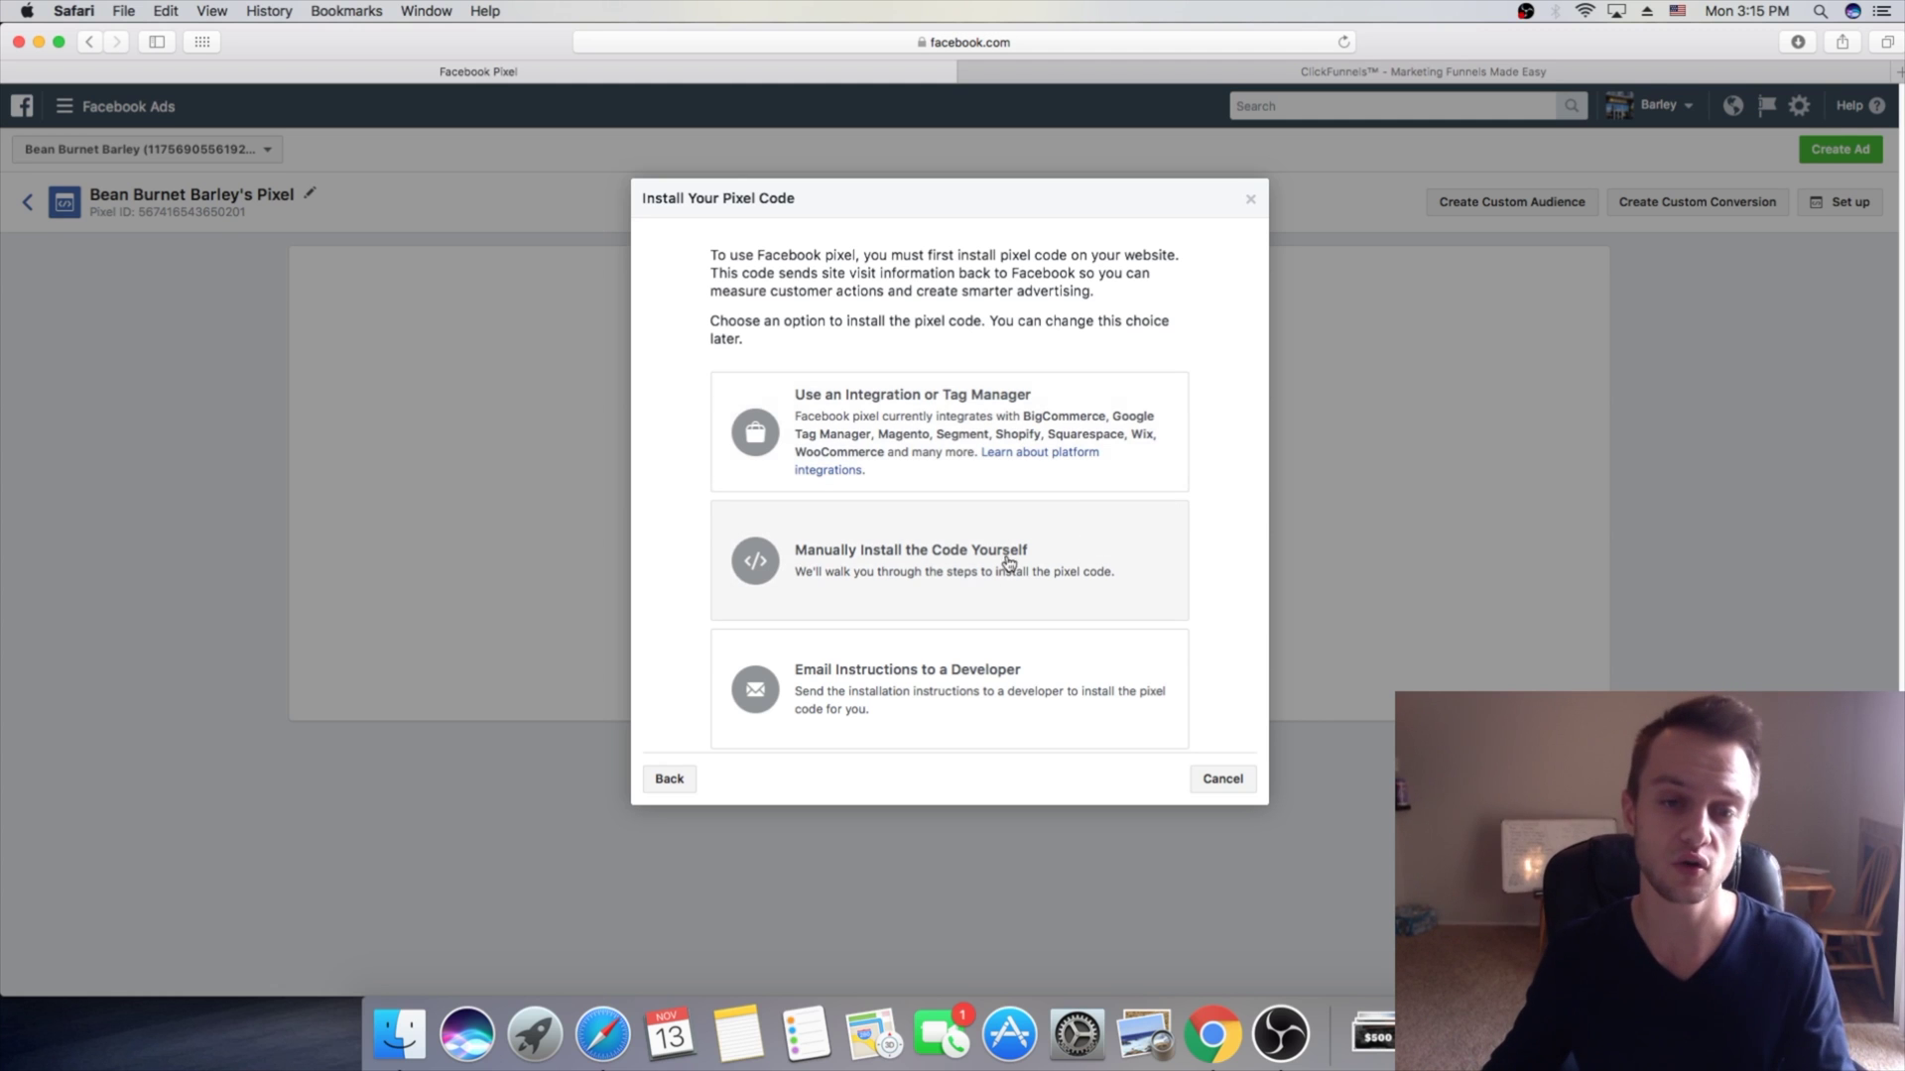
Step: Choose manual installation and copy the full pixel base code from step 2
left_click(920, 562)
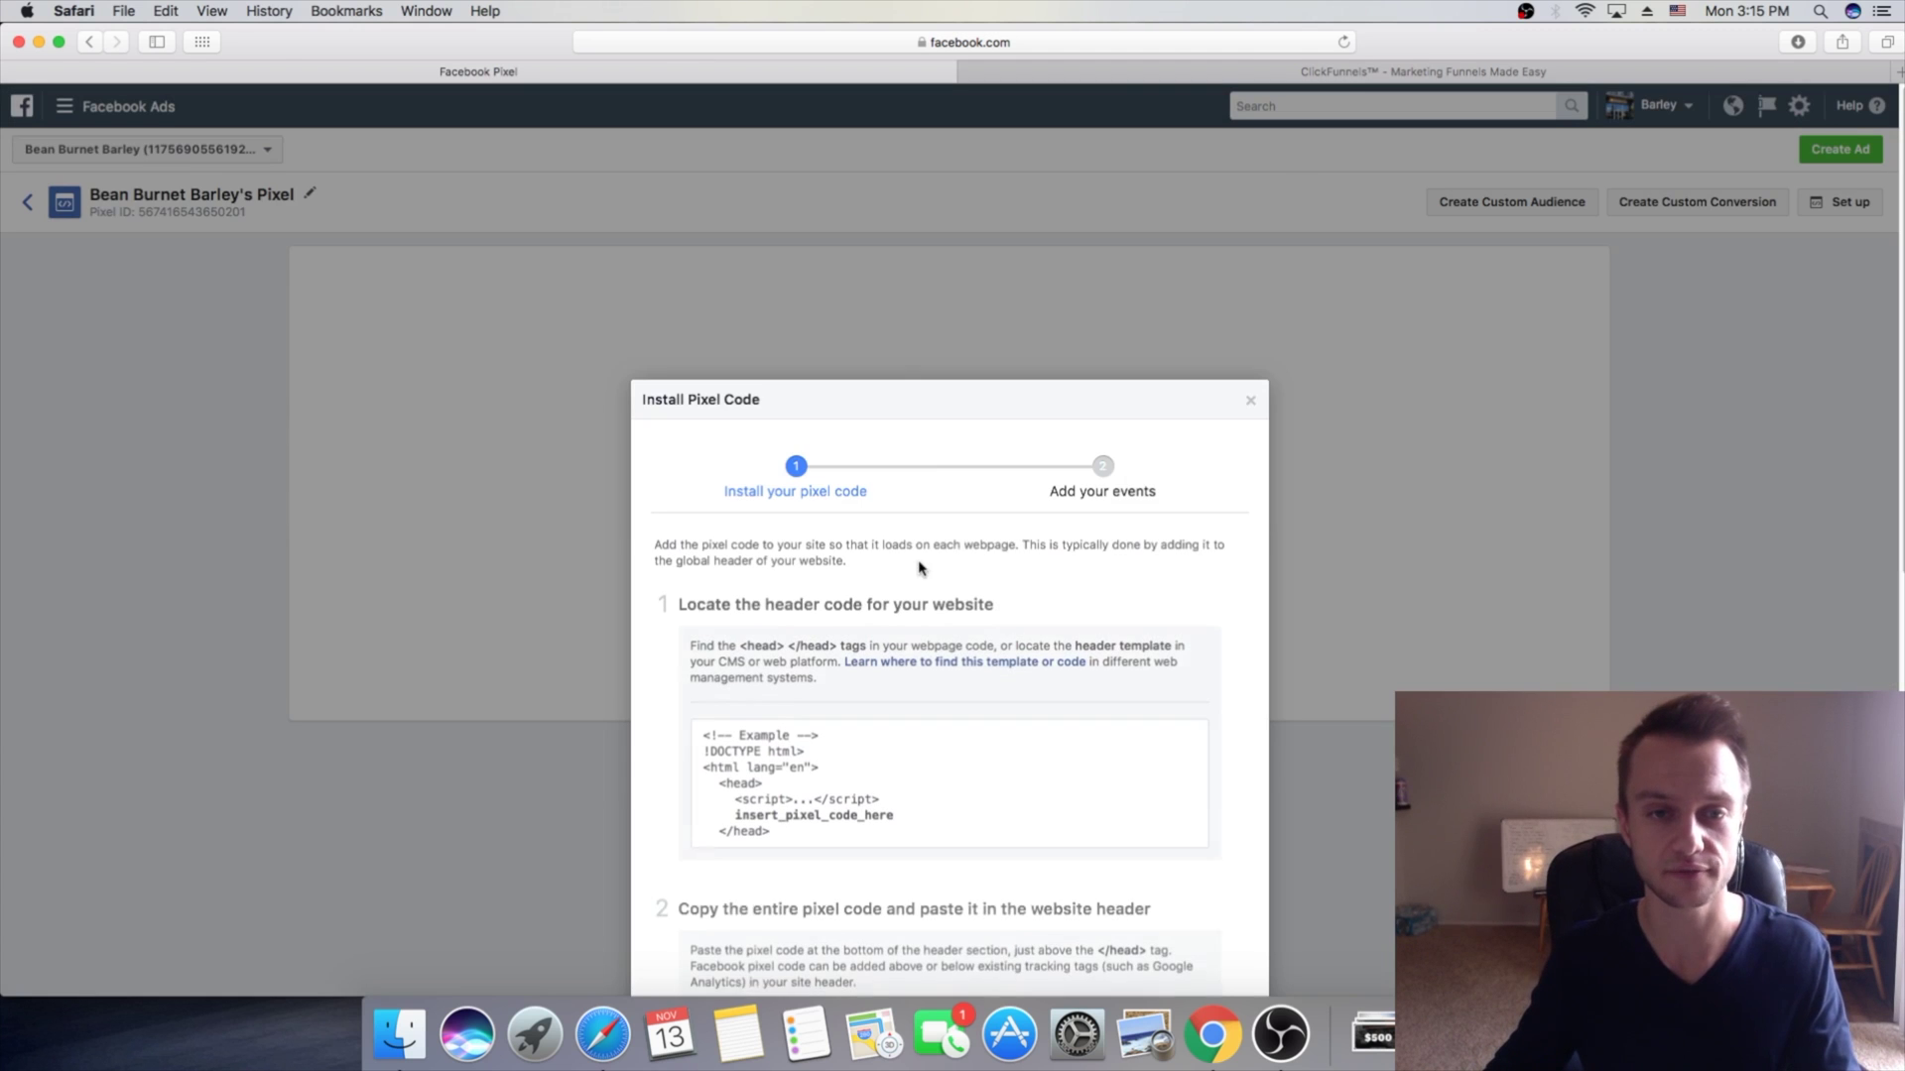
scroll(995, 526, "down", 2)
scroll(992, 518, "down", 10)
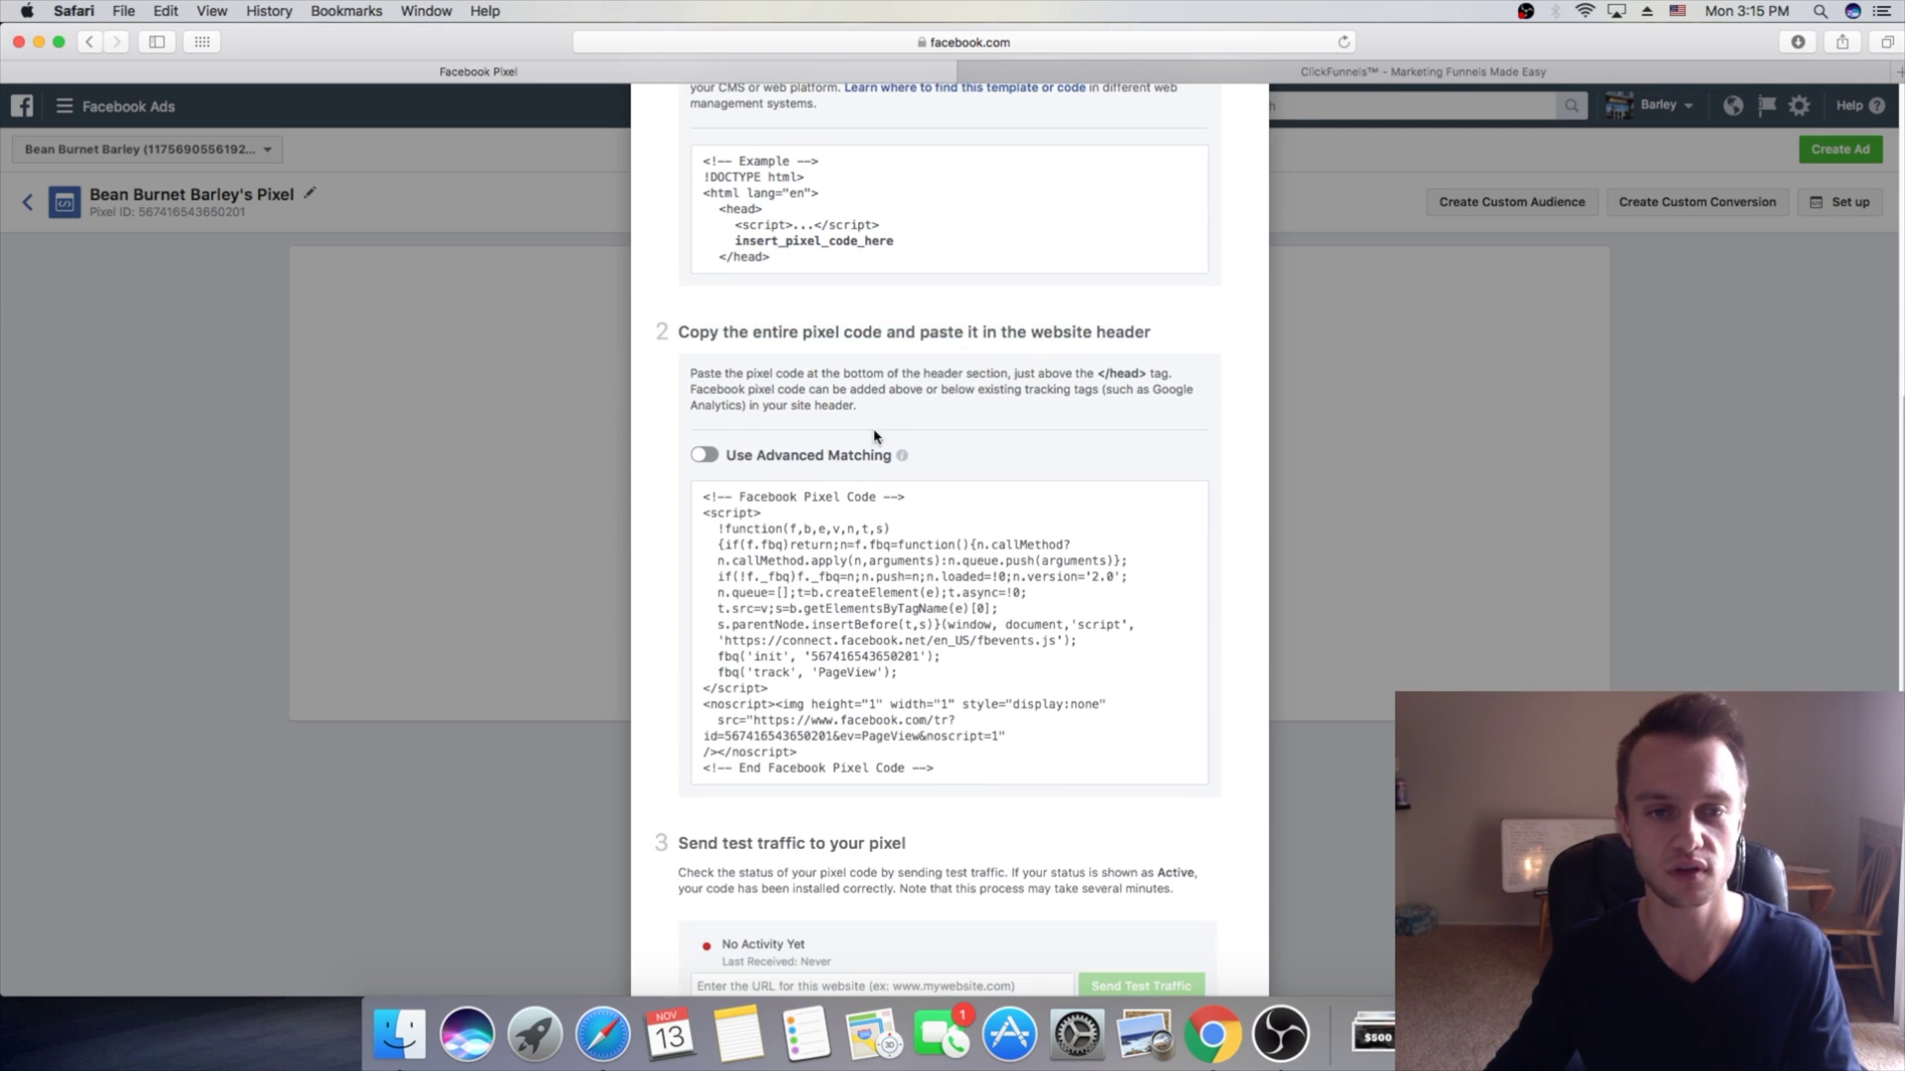
mouse_move(945, 556)
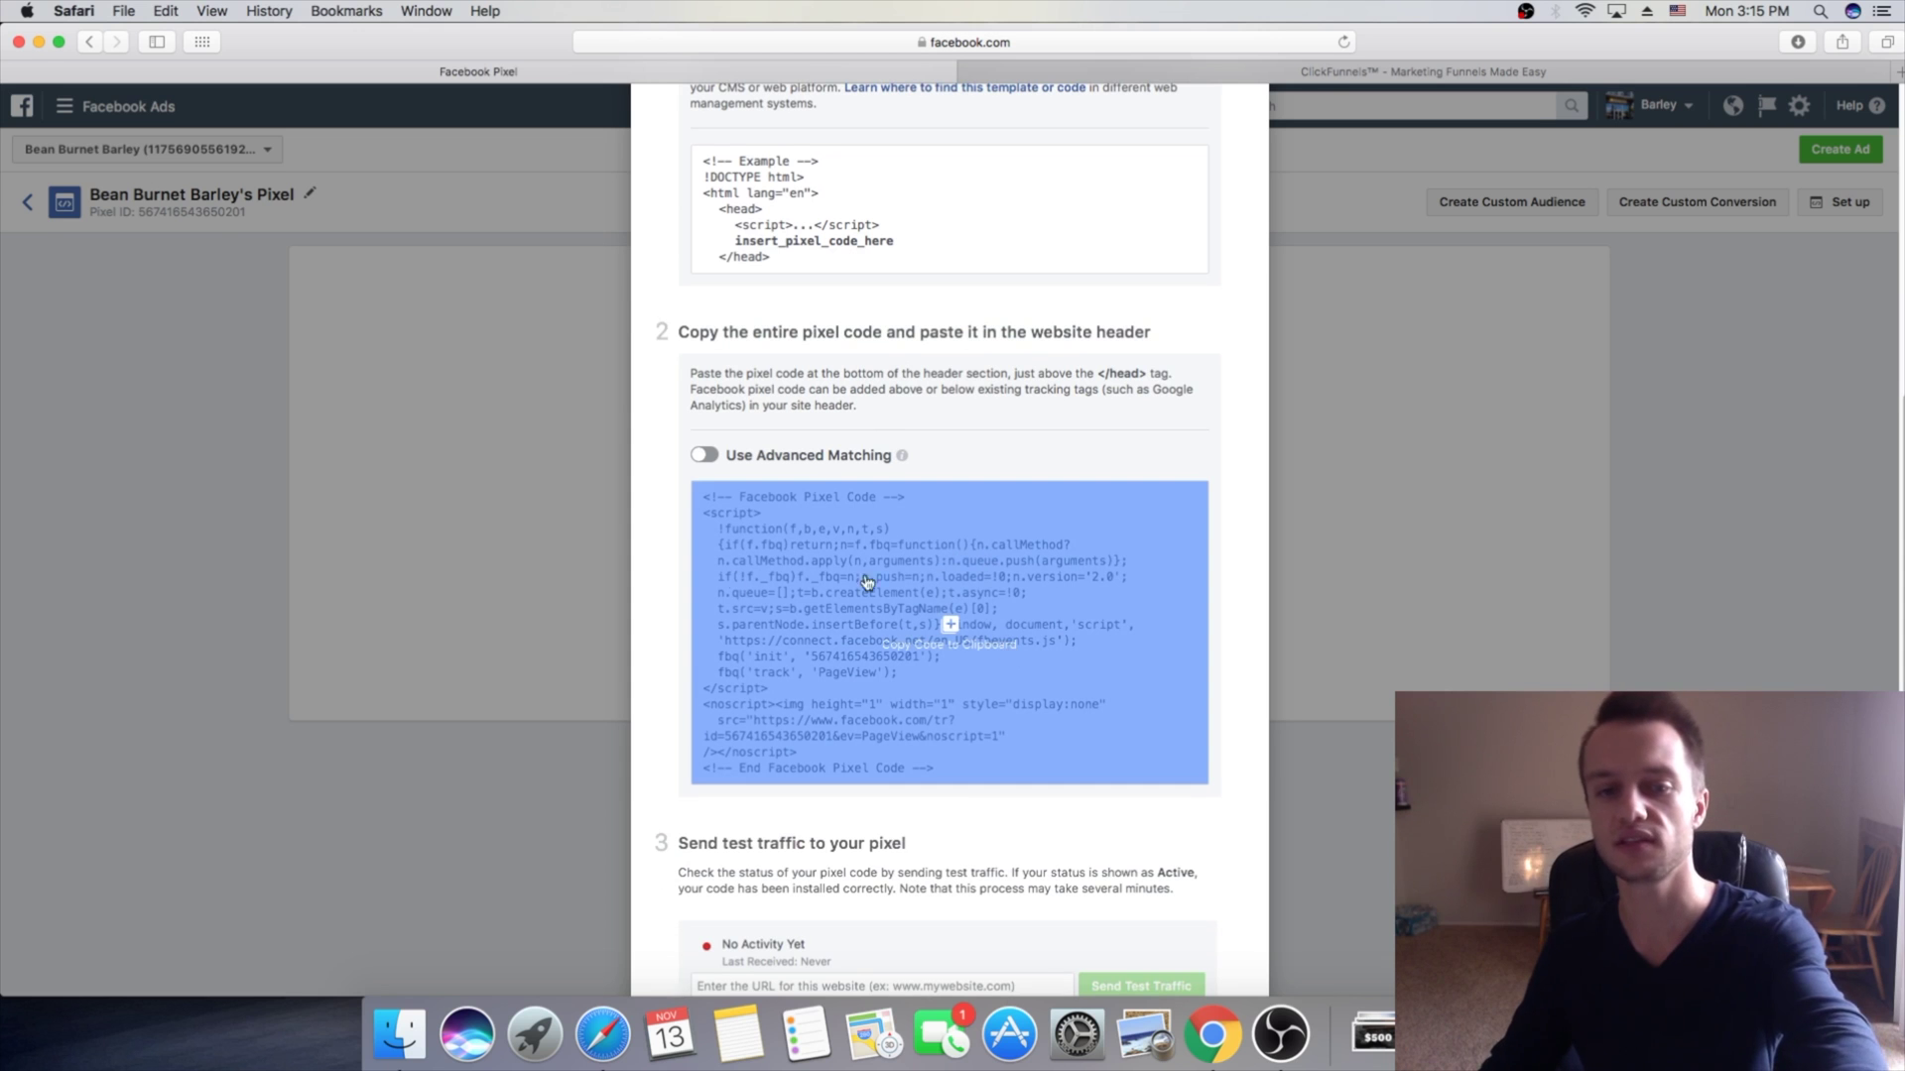
left_click(919, 622)
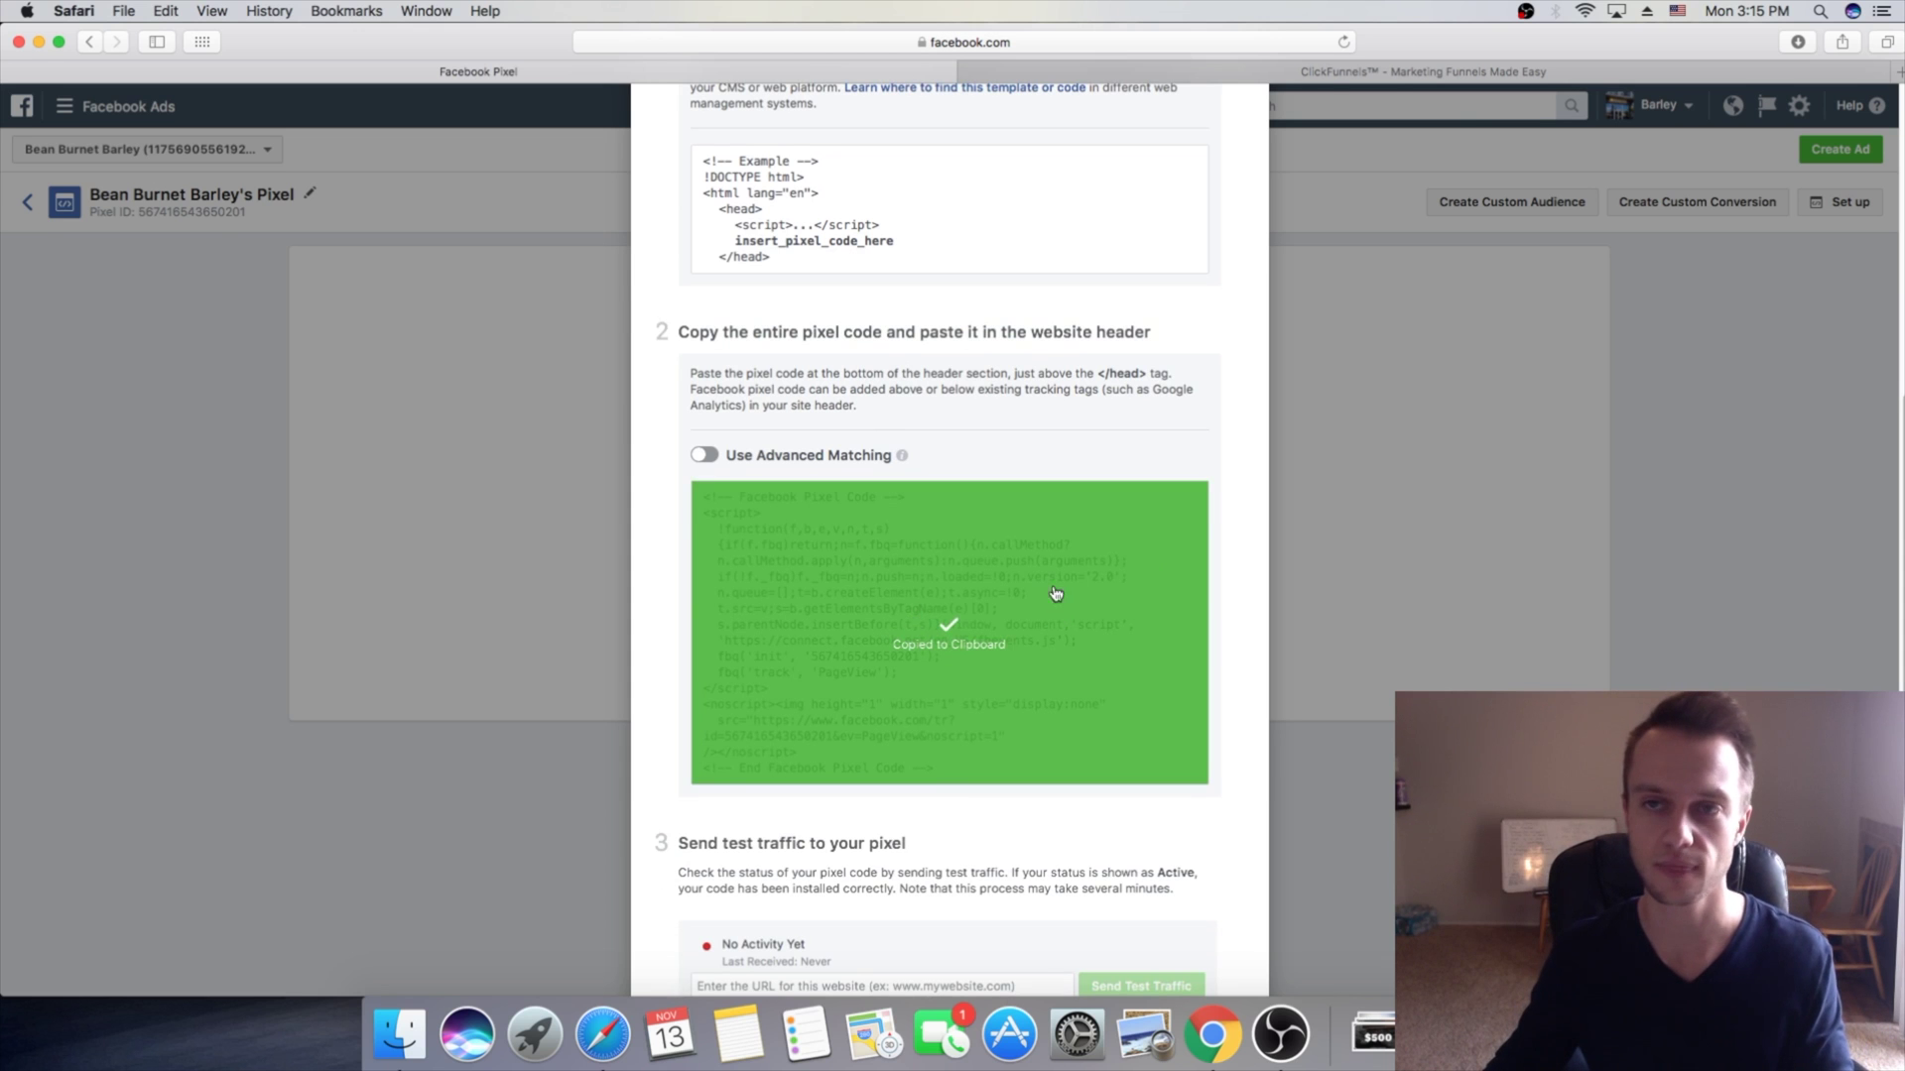
Step: Open the Wilson Chiro Funnel's Settings in ClickFunnels
left_click(1381, 74)
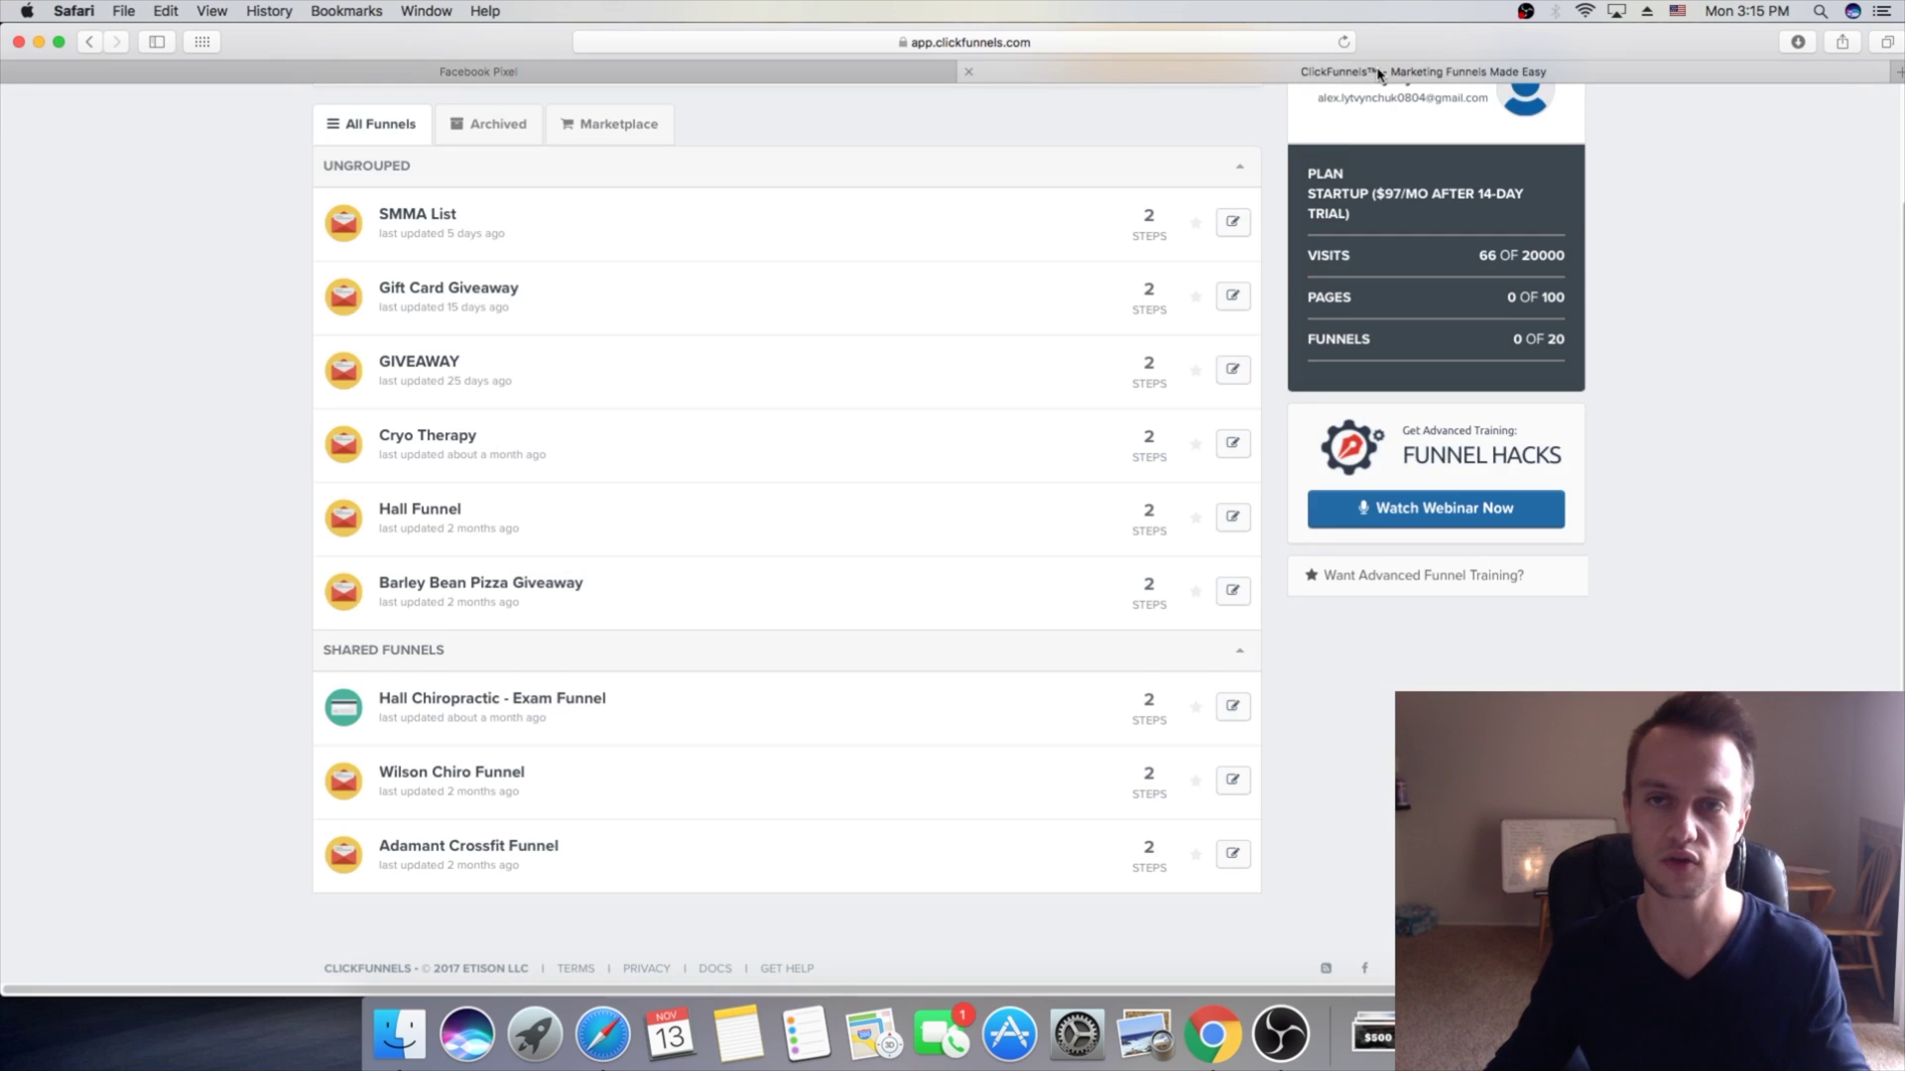
scroll(1233, 196, "up", 3)
scroll(1251, 214, "down", 4)
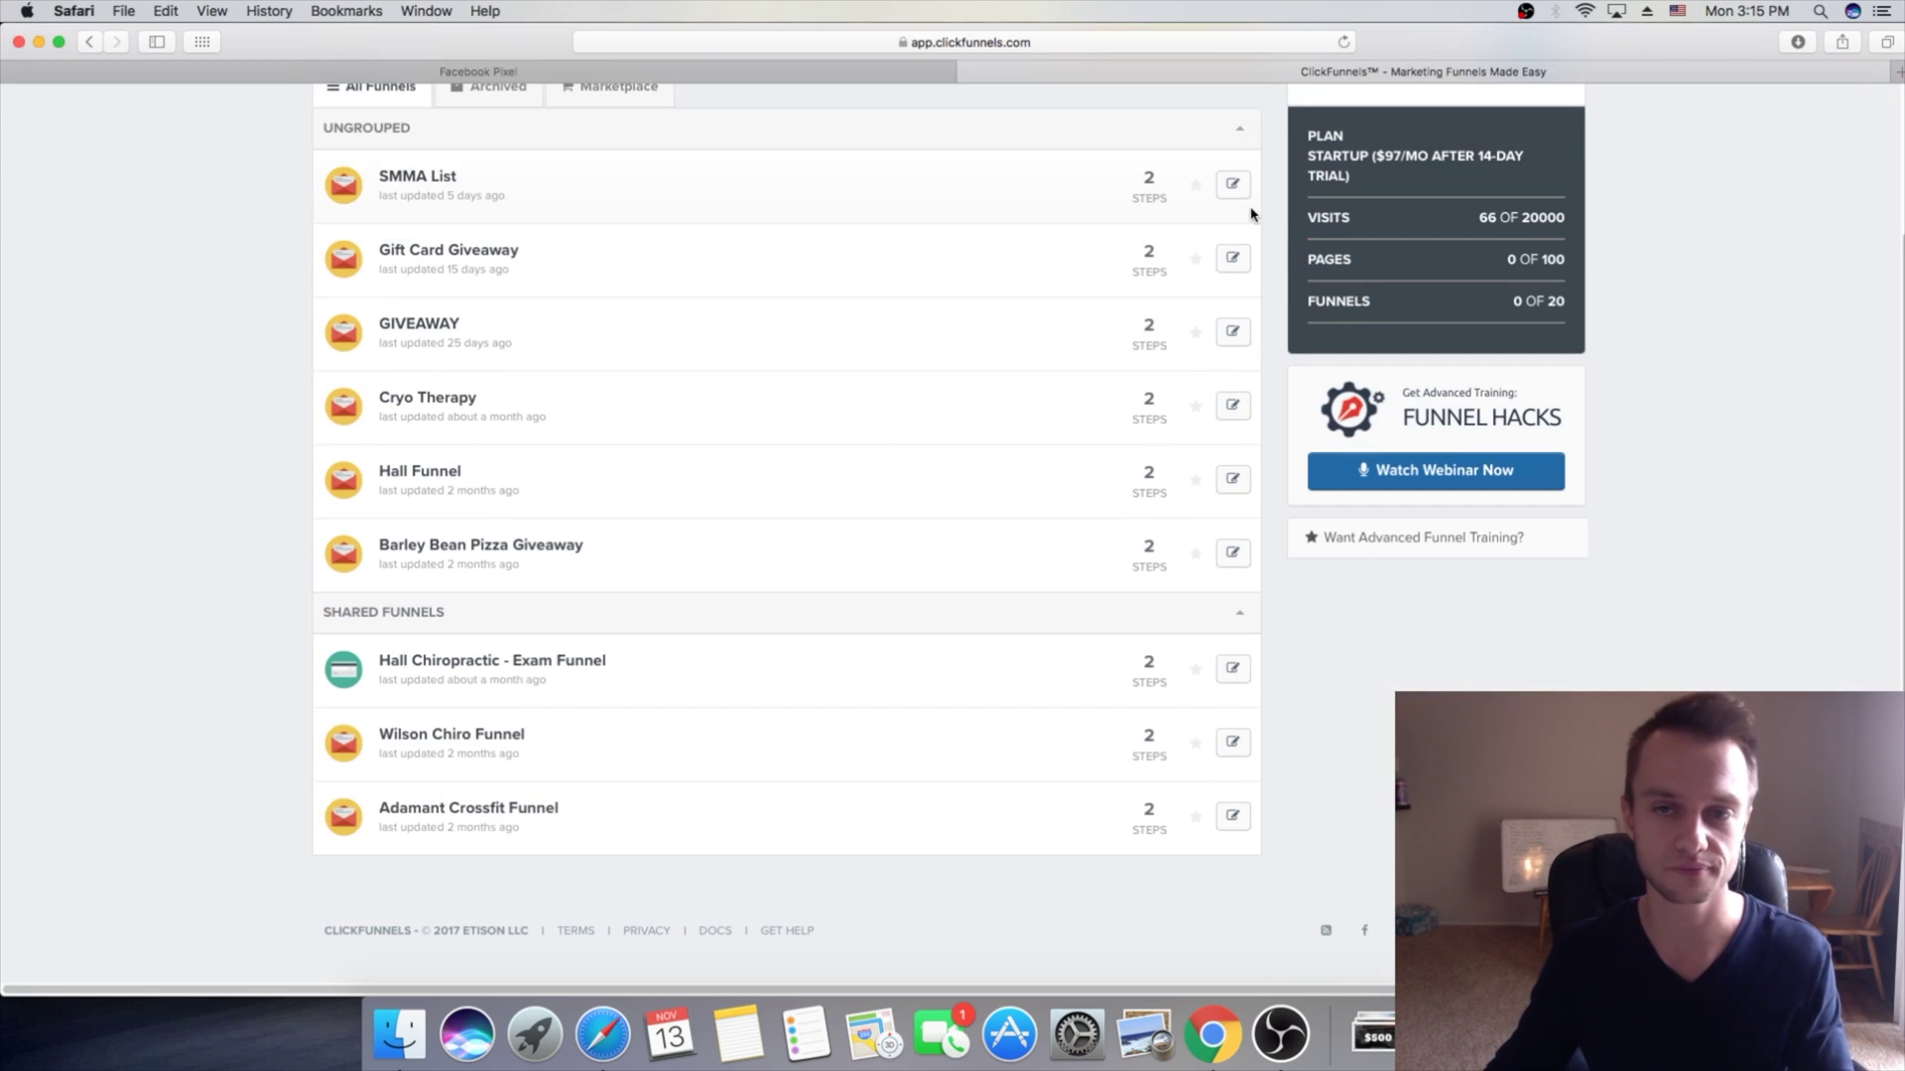
left_click(419, 737)
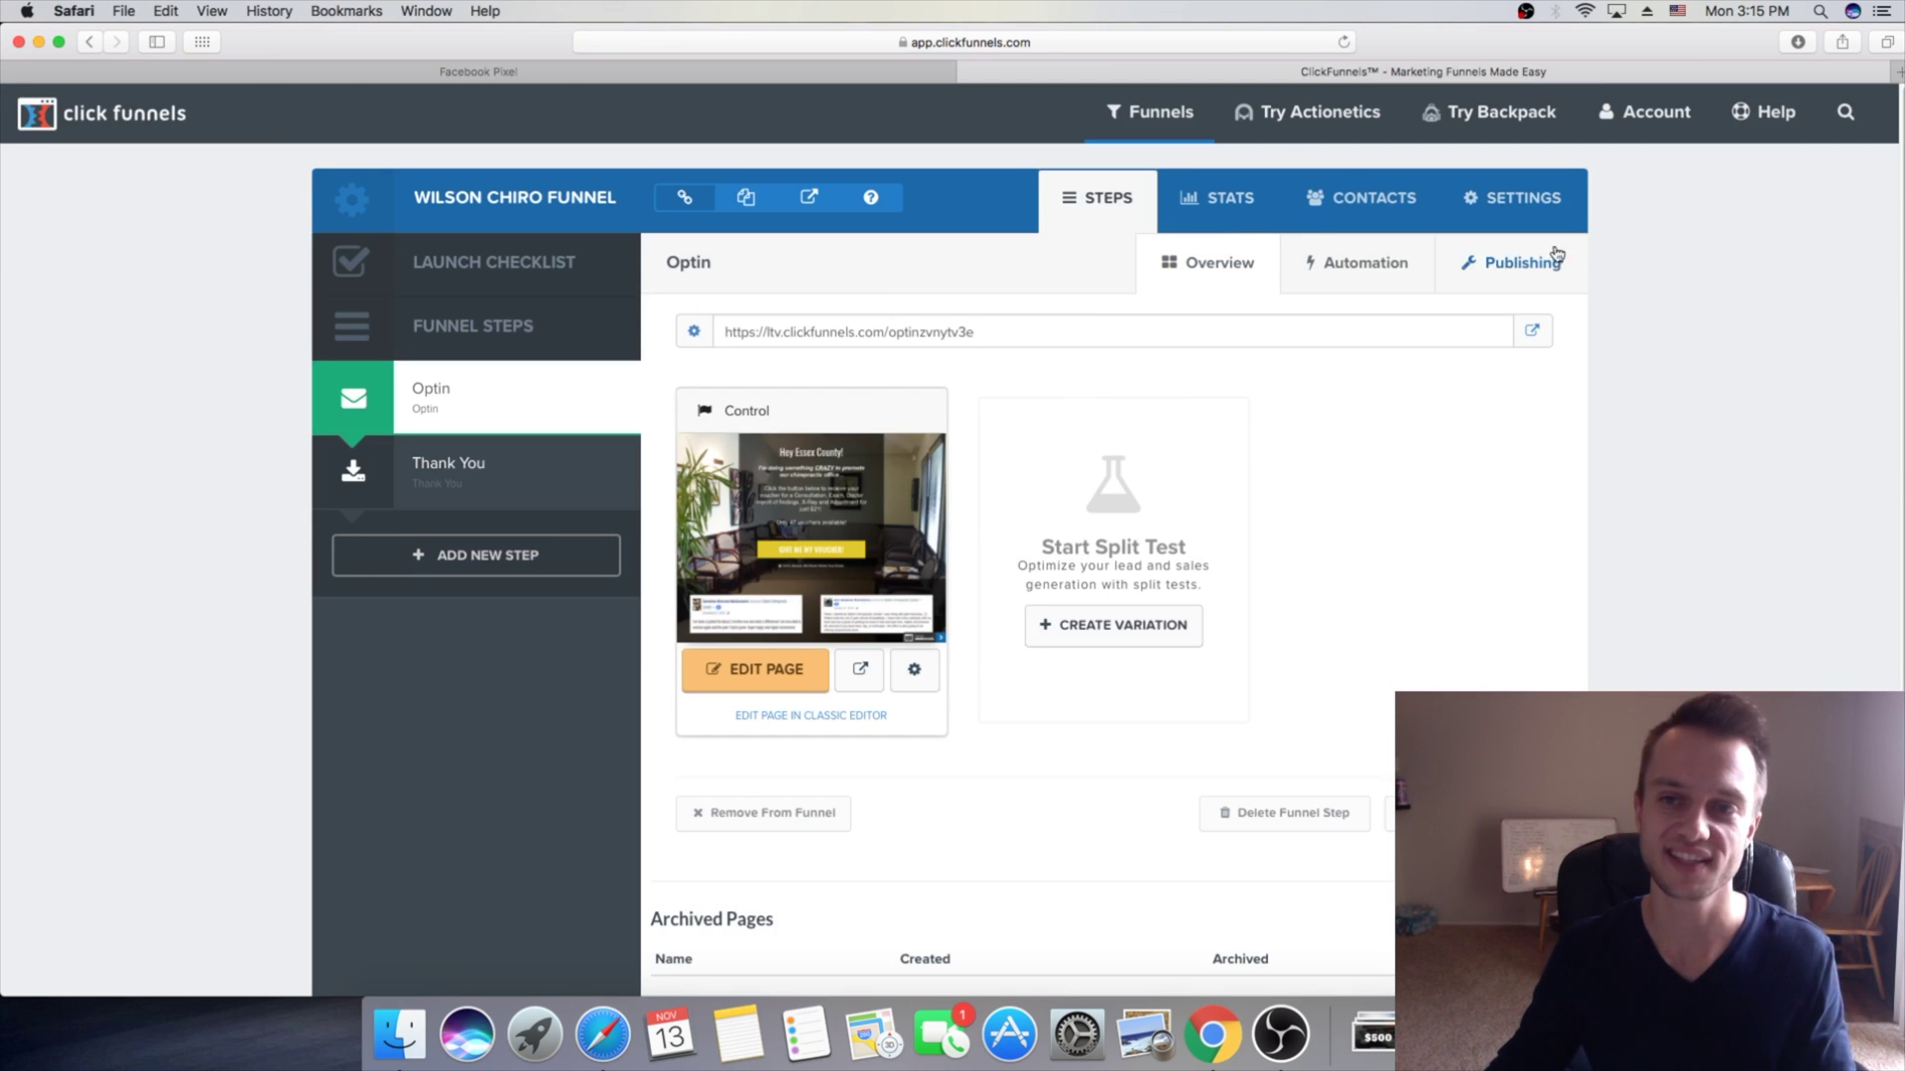
left_click(1533, 210)
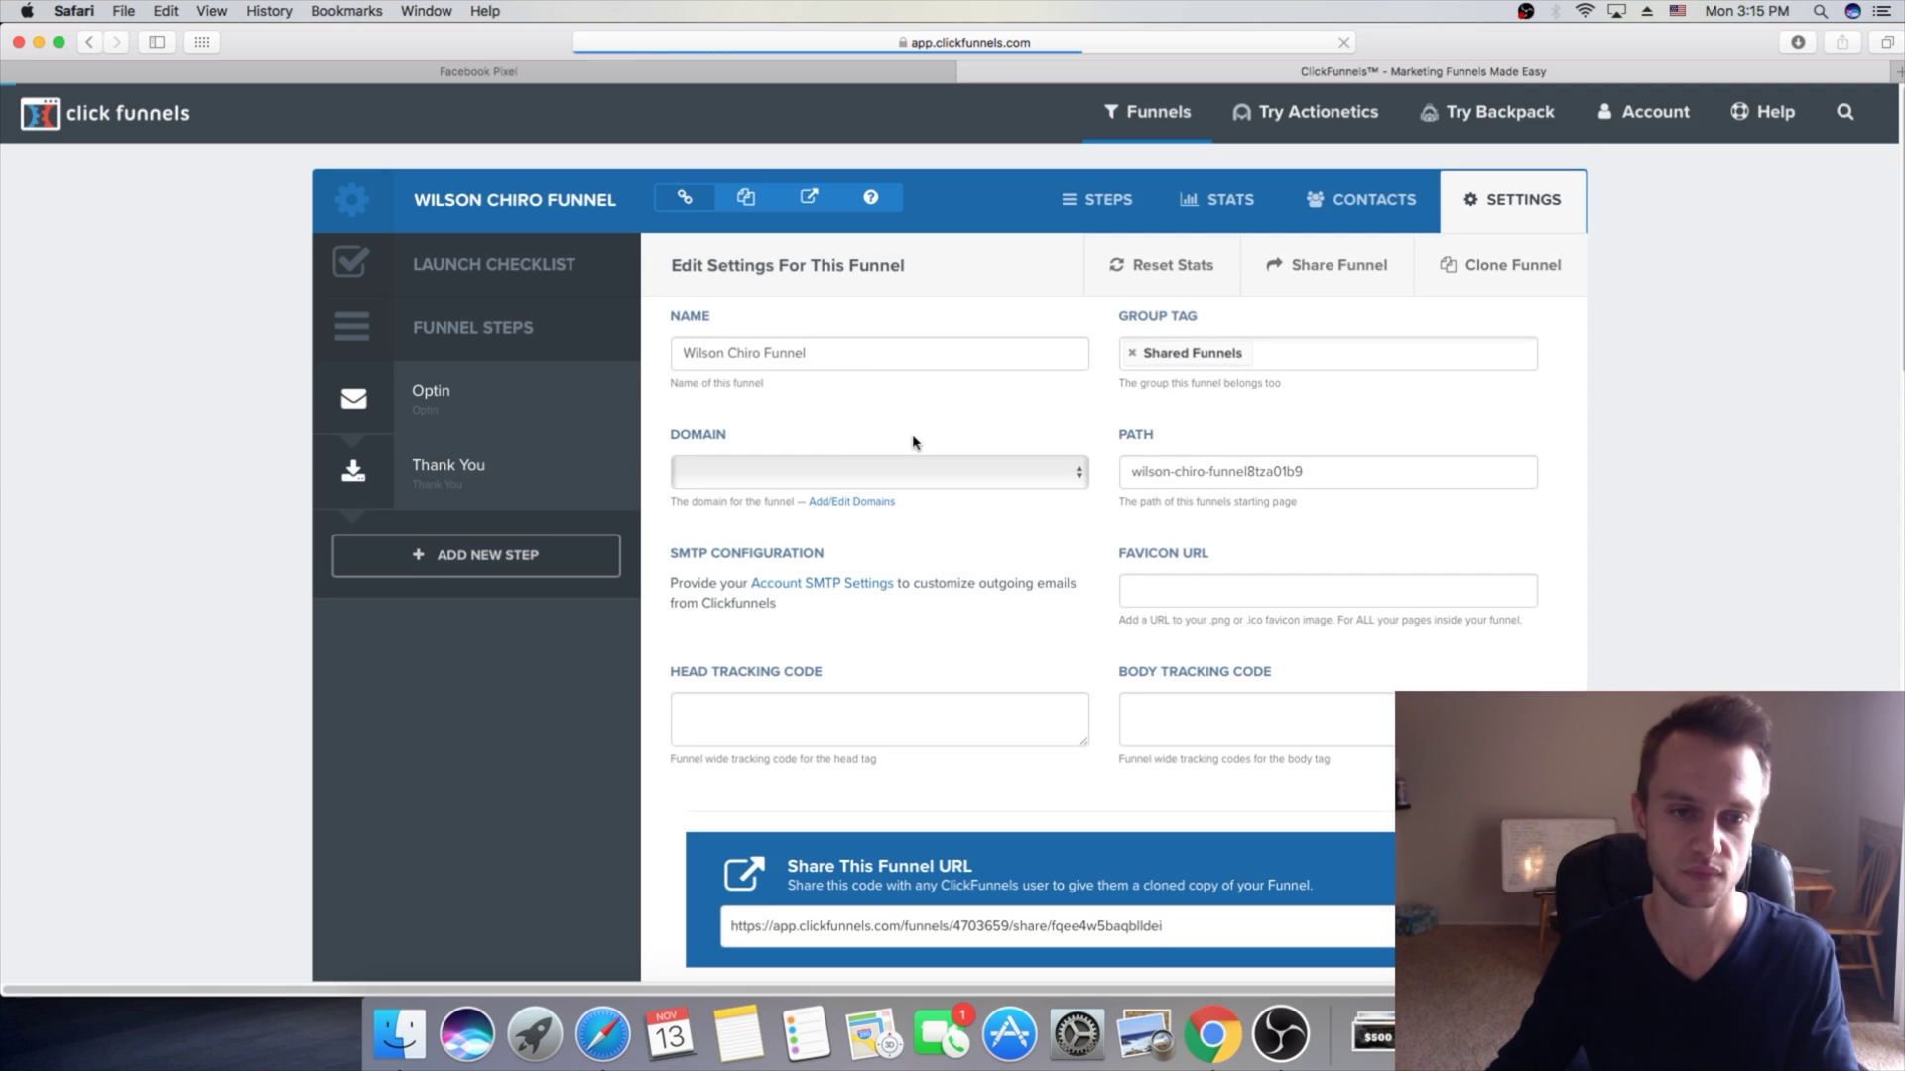
scroll(913, 442, "down", 3)
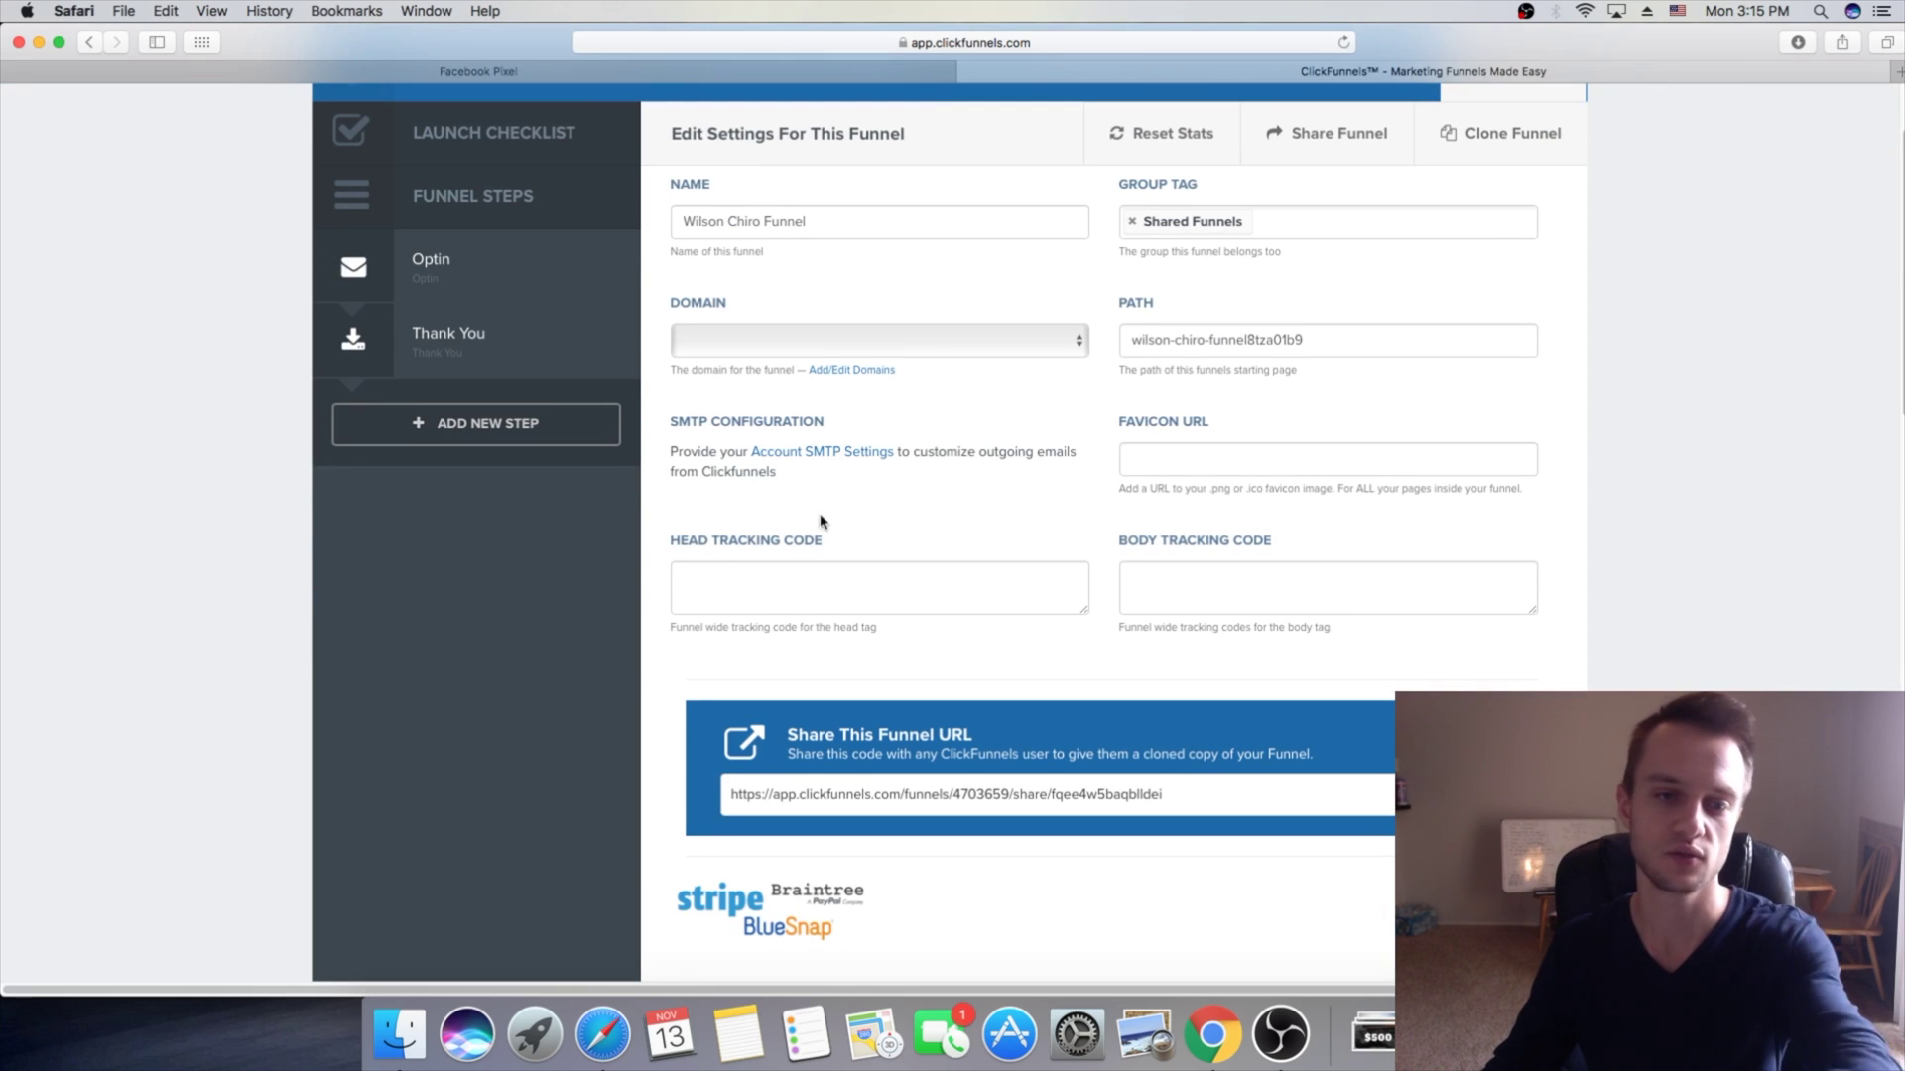
Step: Paste the pixel code into Head Tracking Code and enlarge the box to verify it
left_click(838, 581)
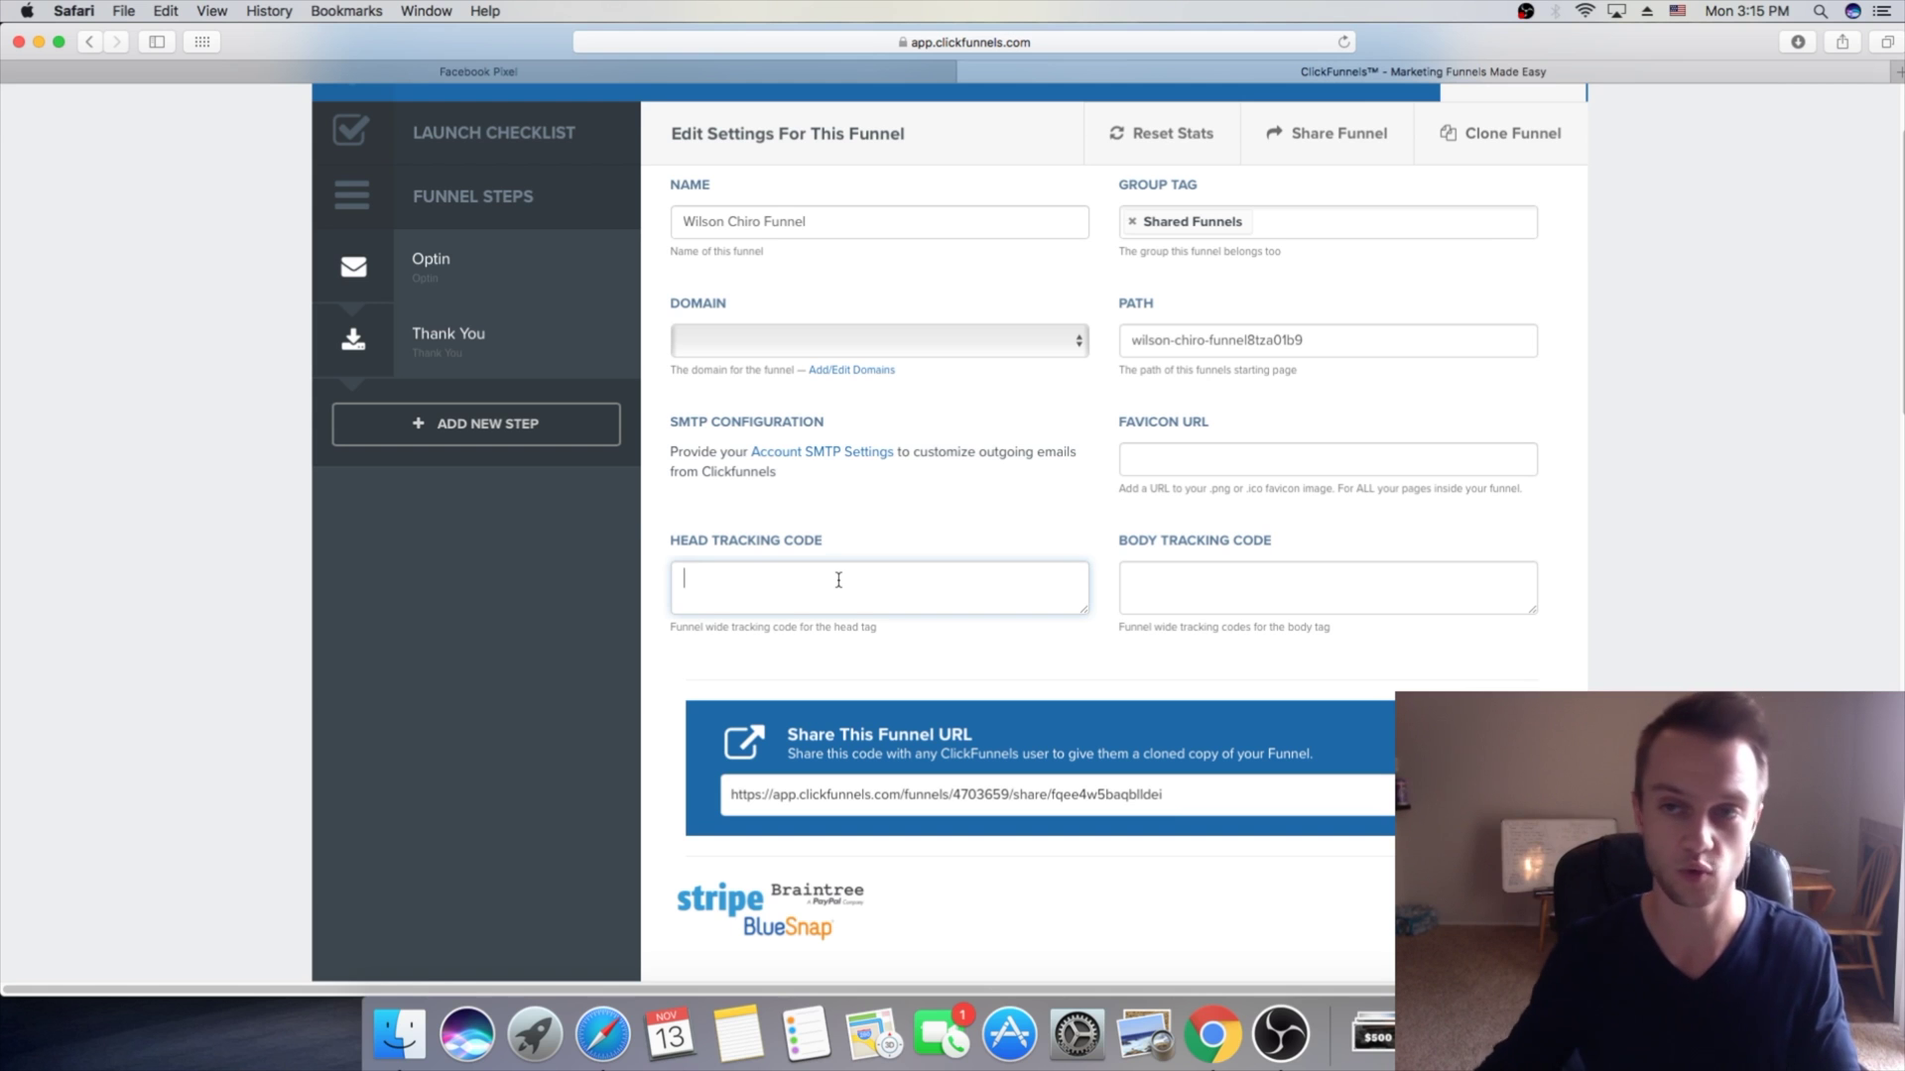
key("super+v")
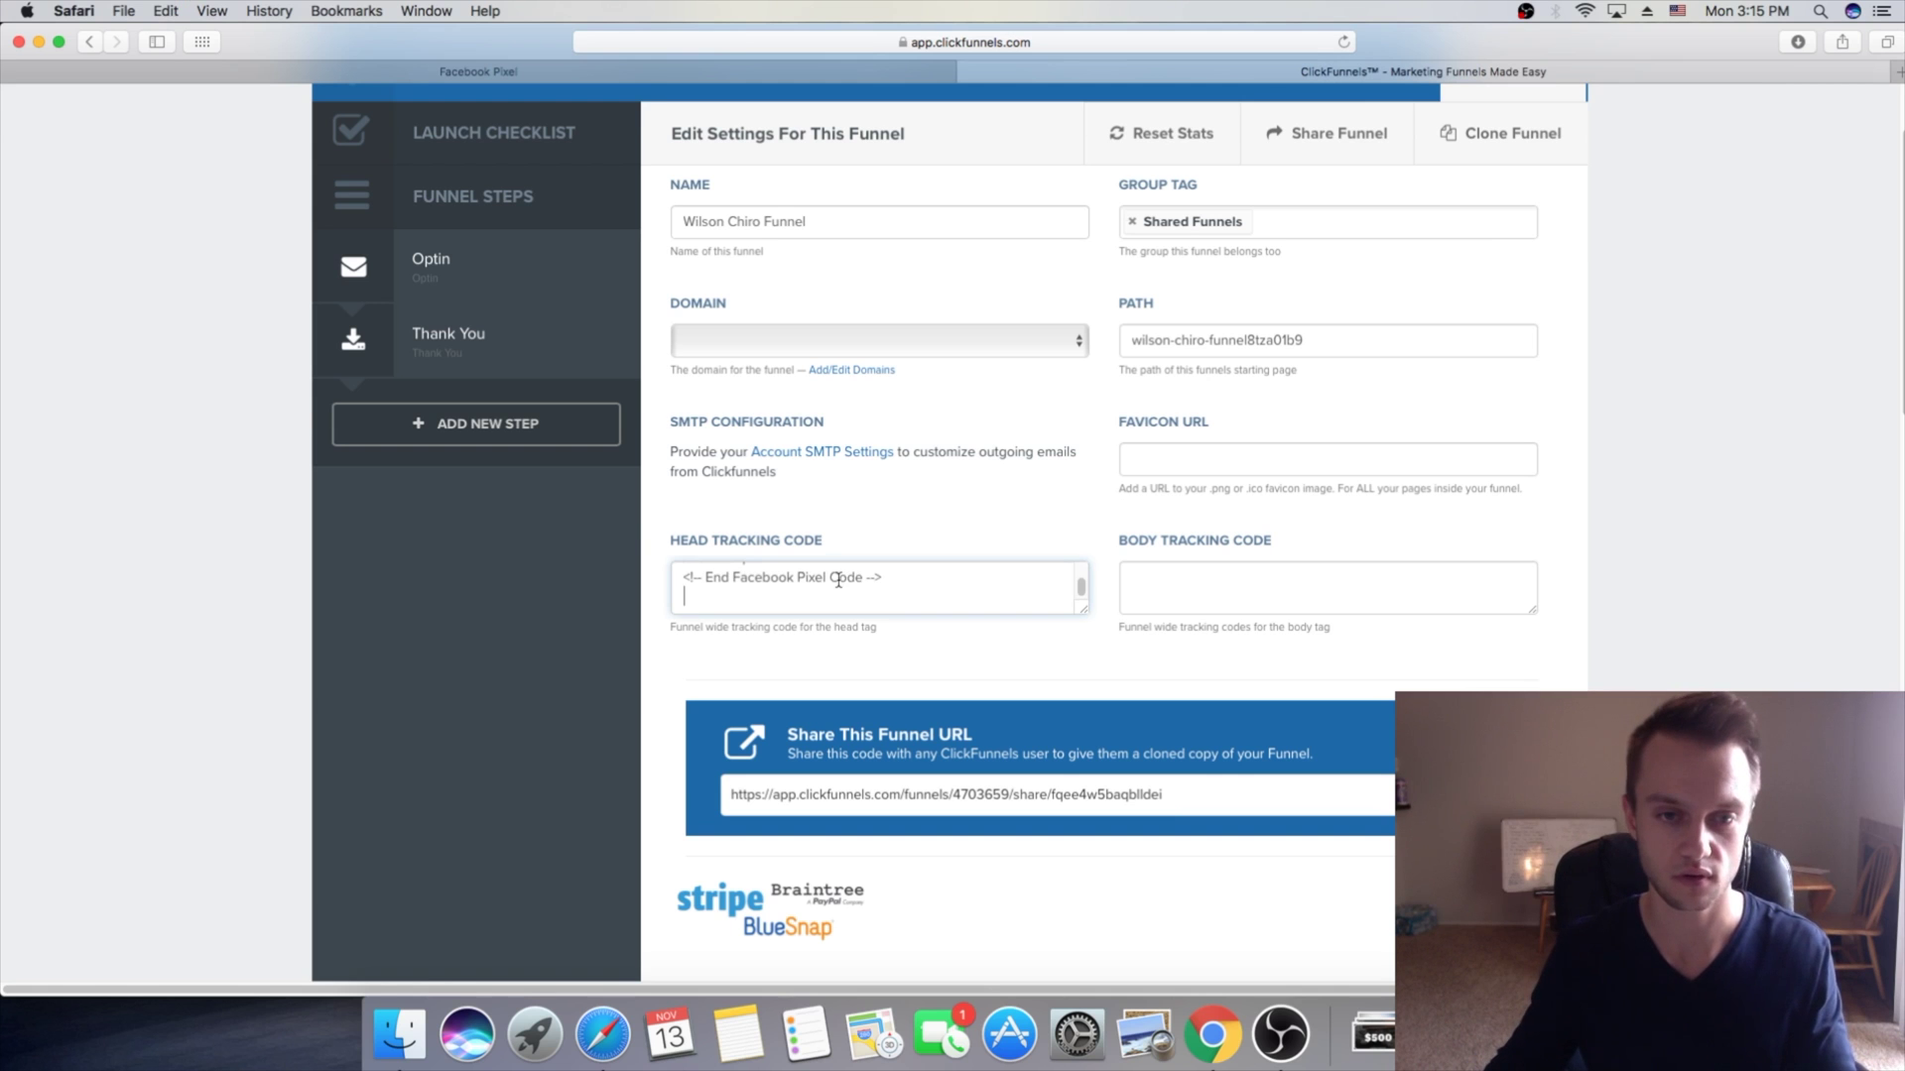
left_click_drag(1081, 607, 1141, 925)
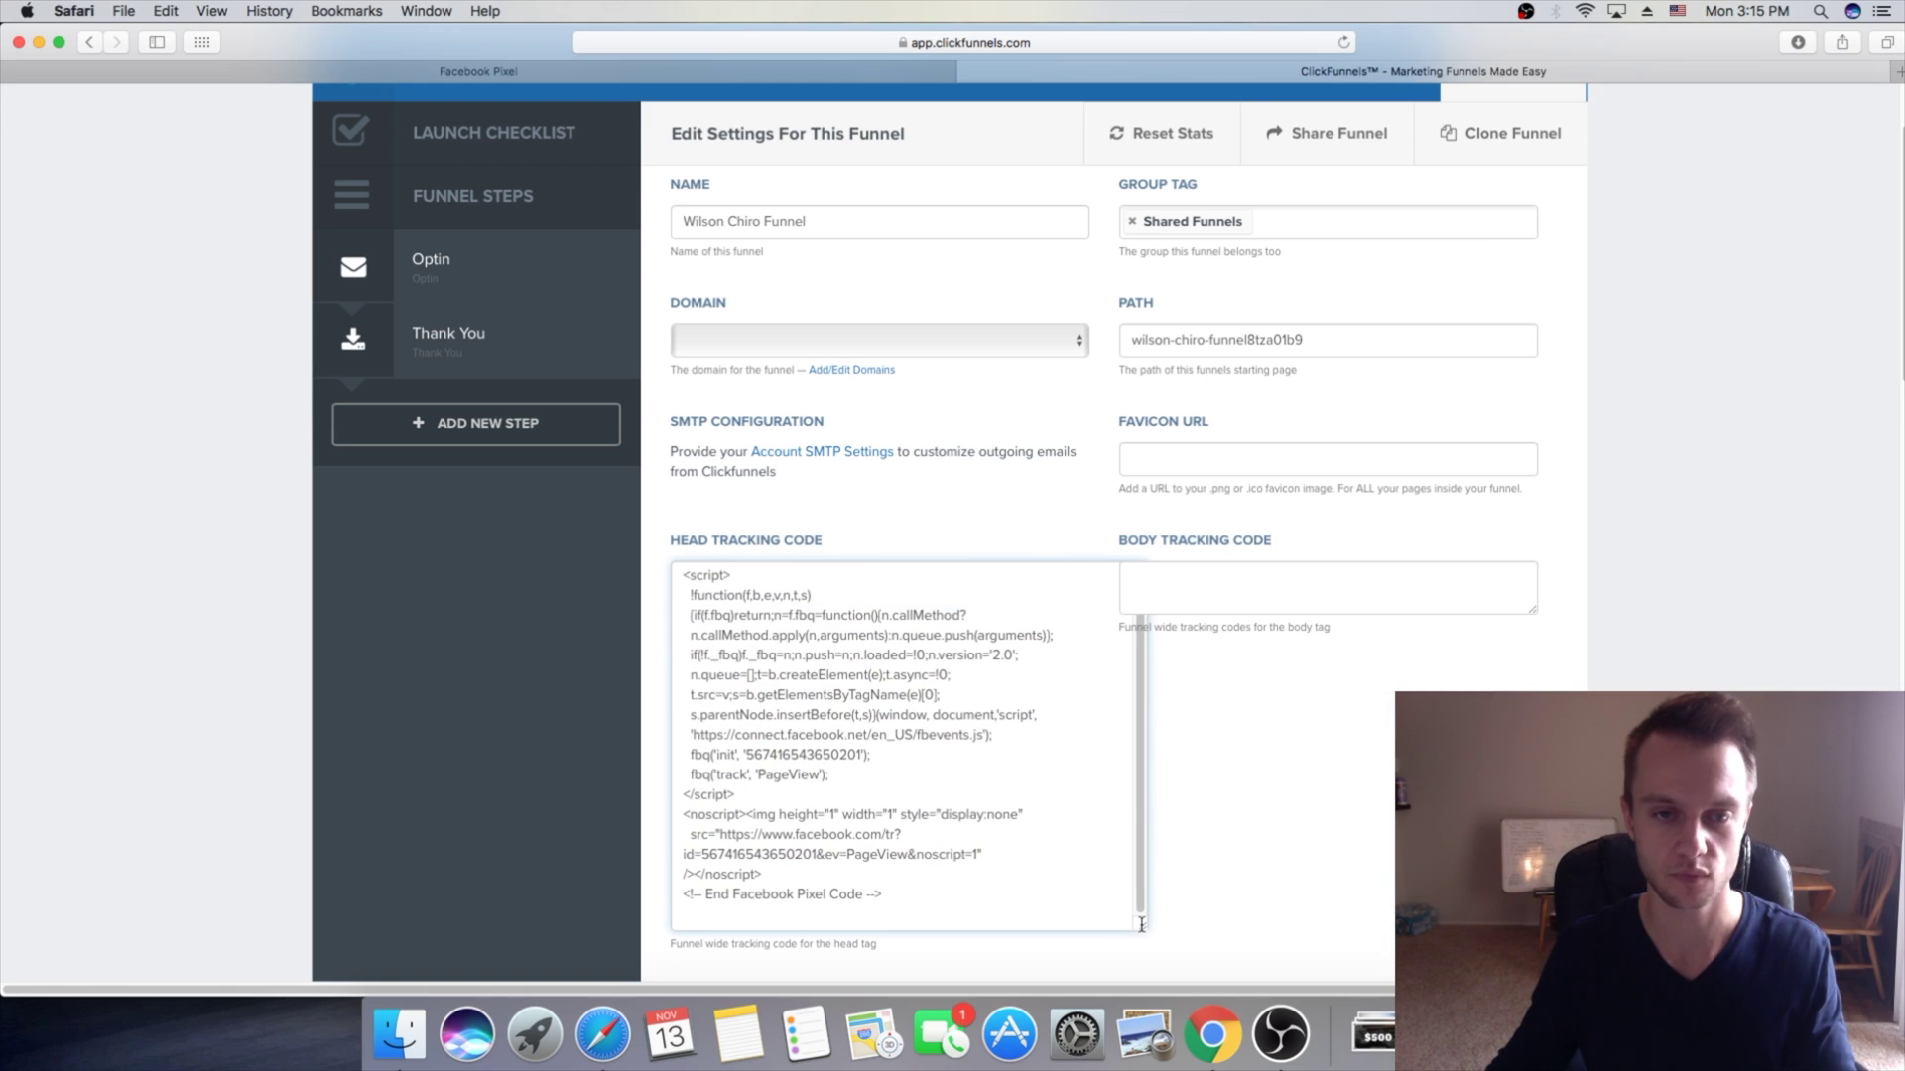
left_click(599, 80)
left_click(1670, 73)
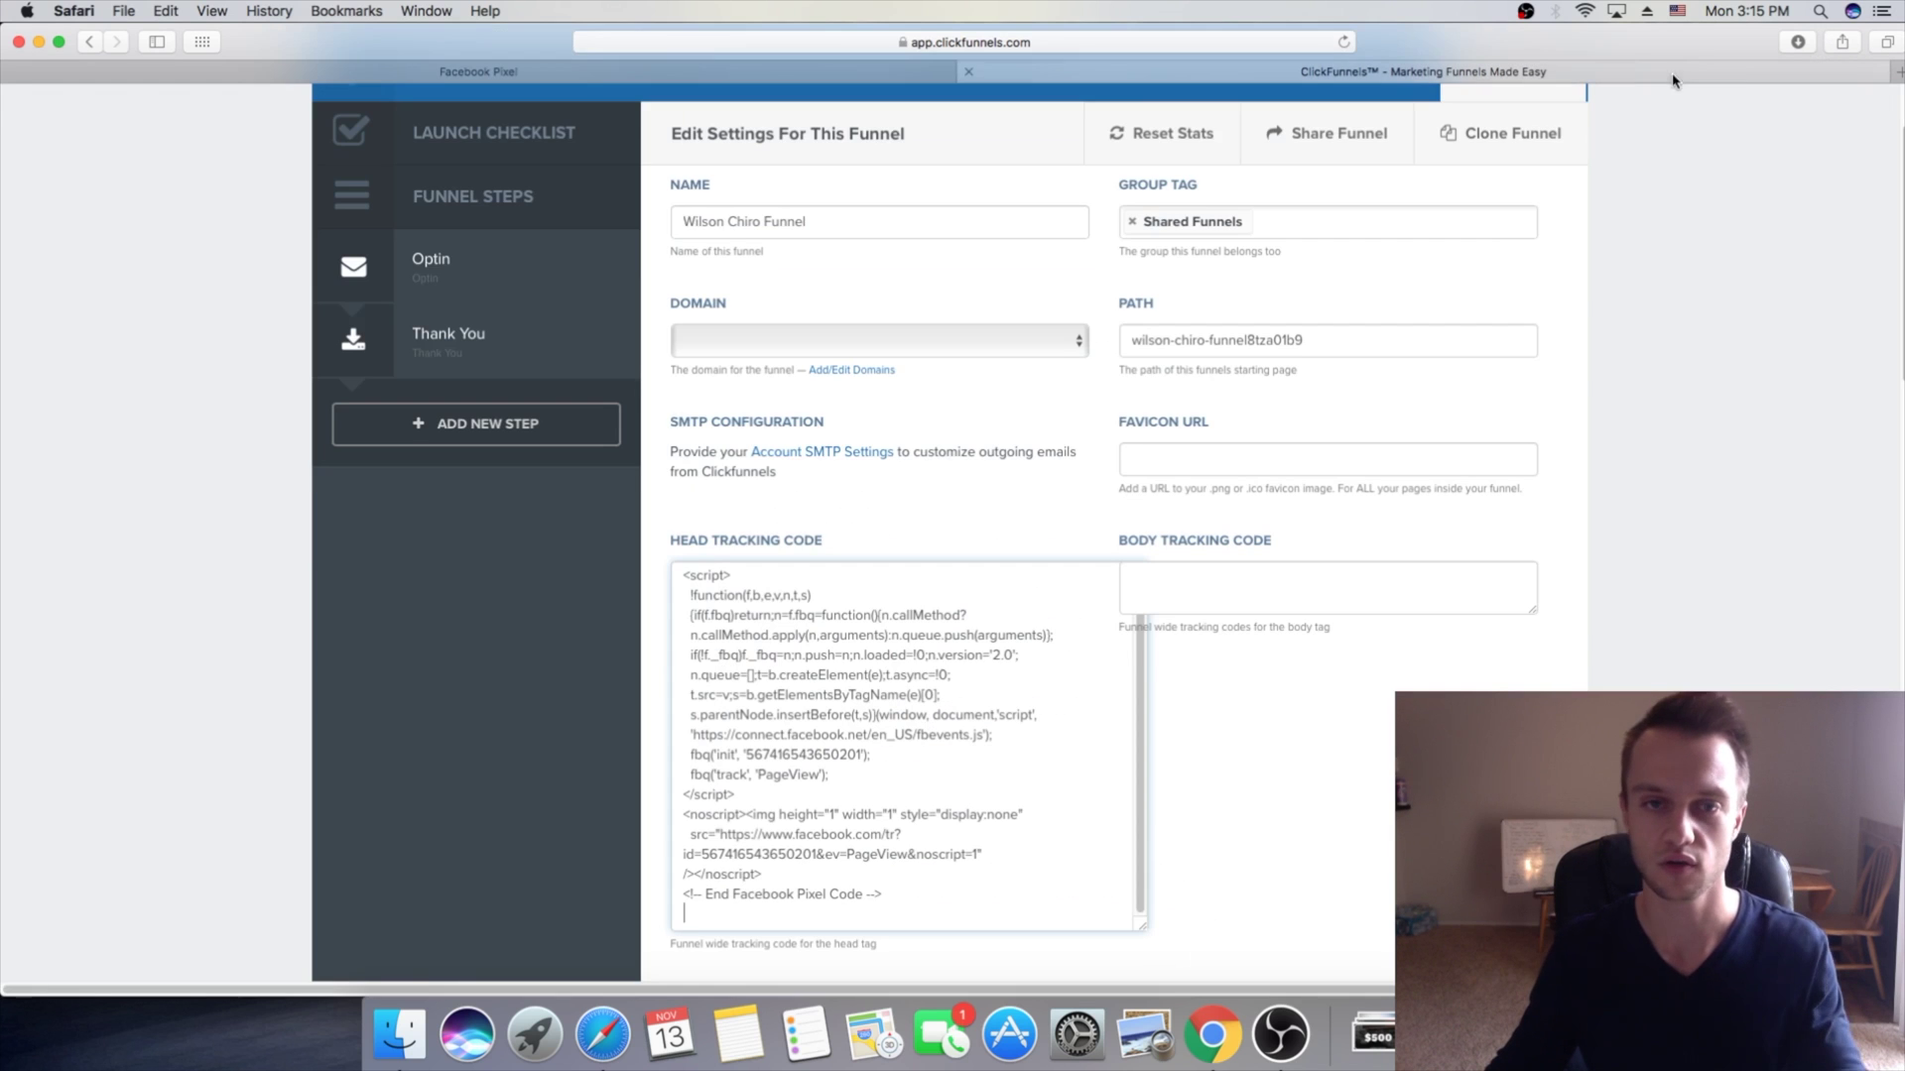
scroll(1265, 494, "down", 10)
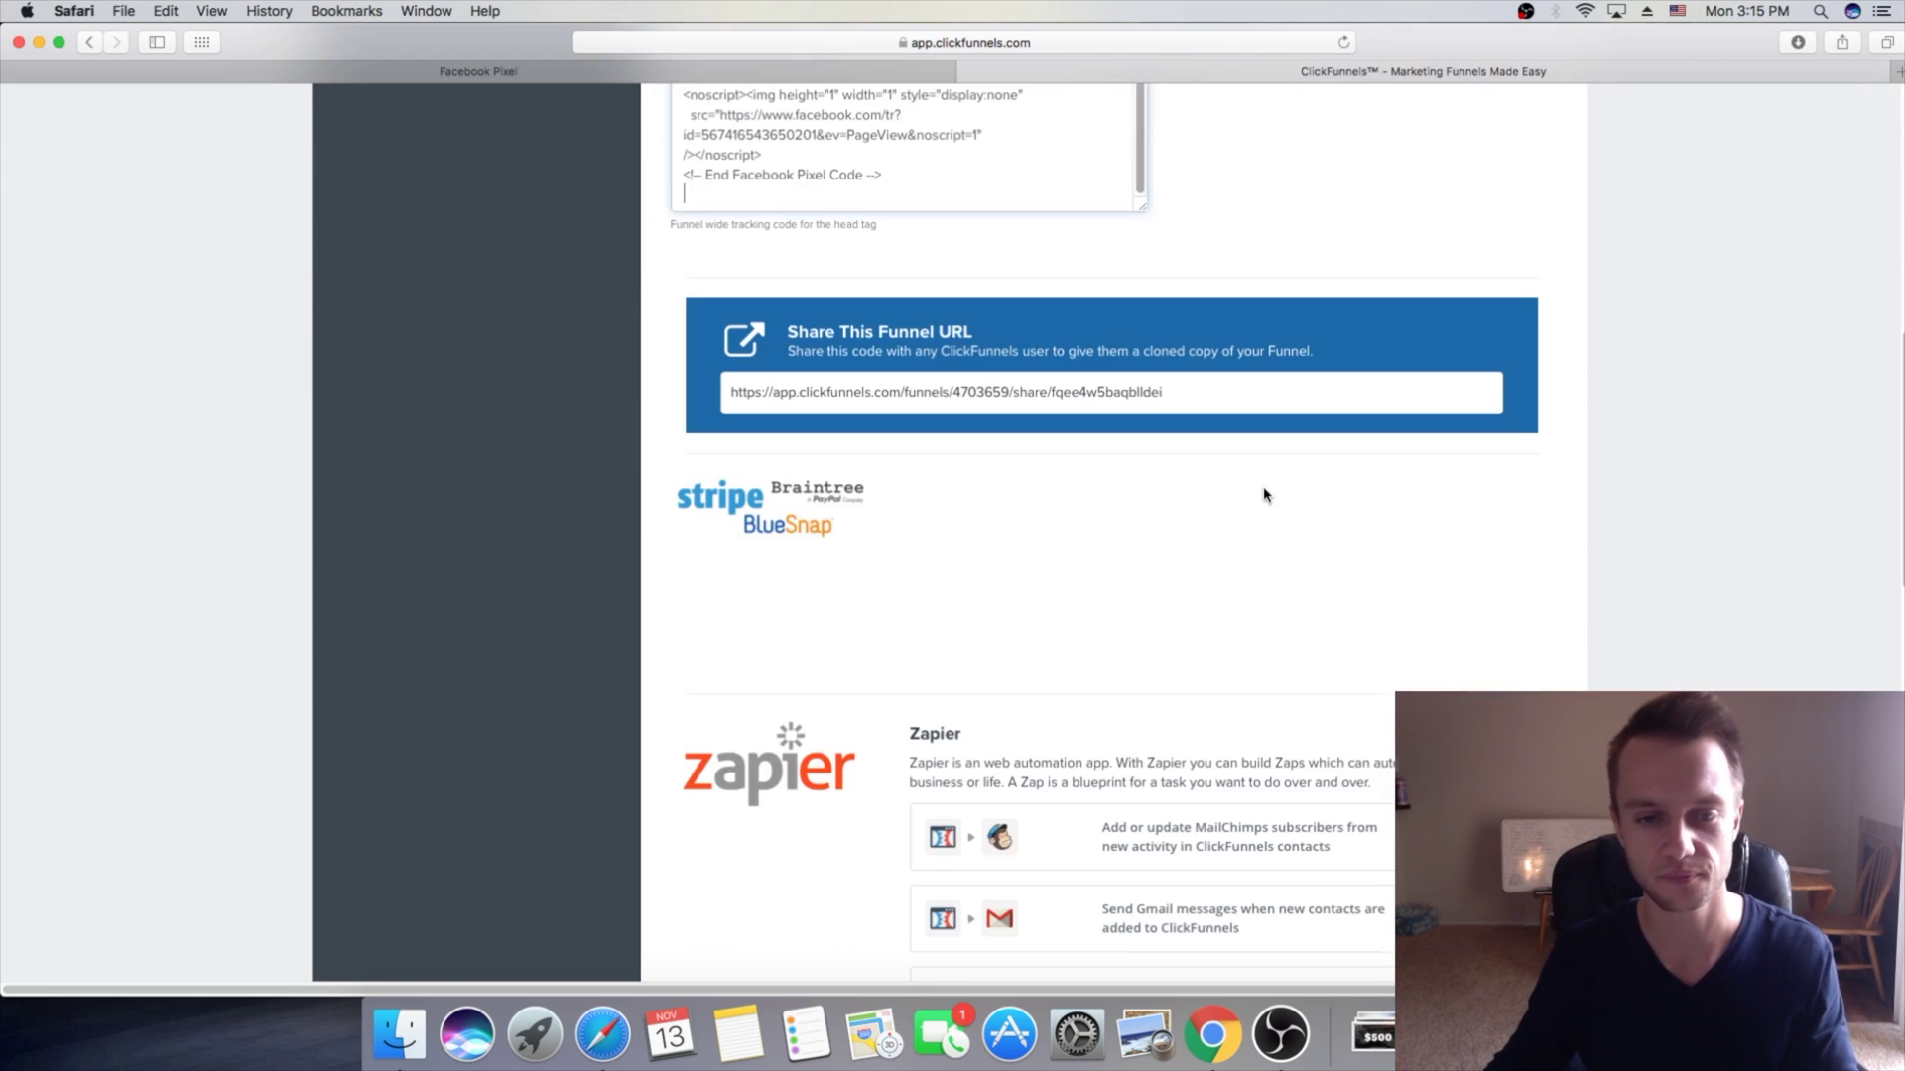
scroll(1266, 494, "down", 15)
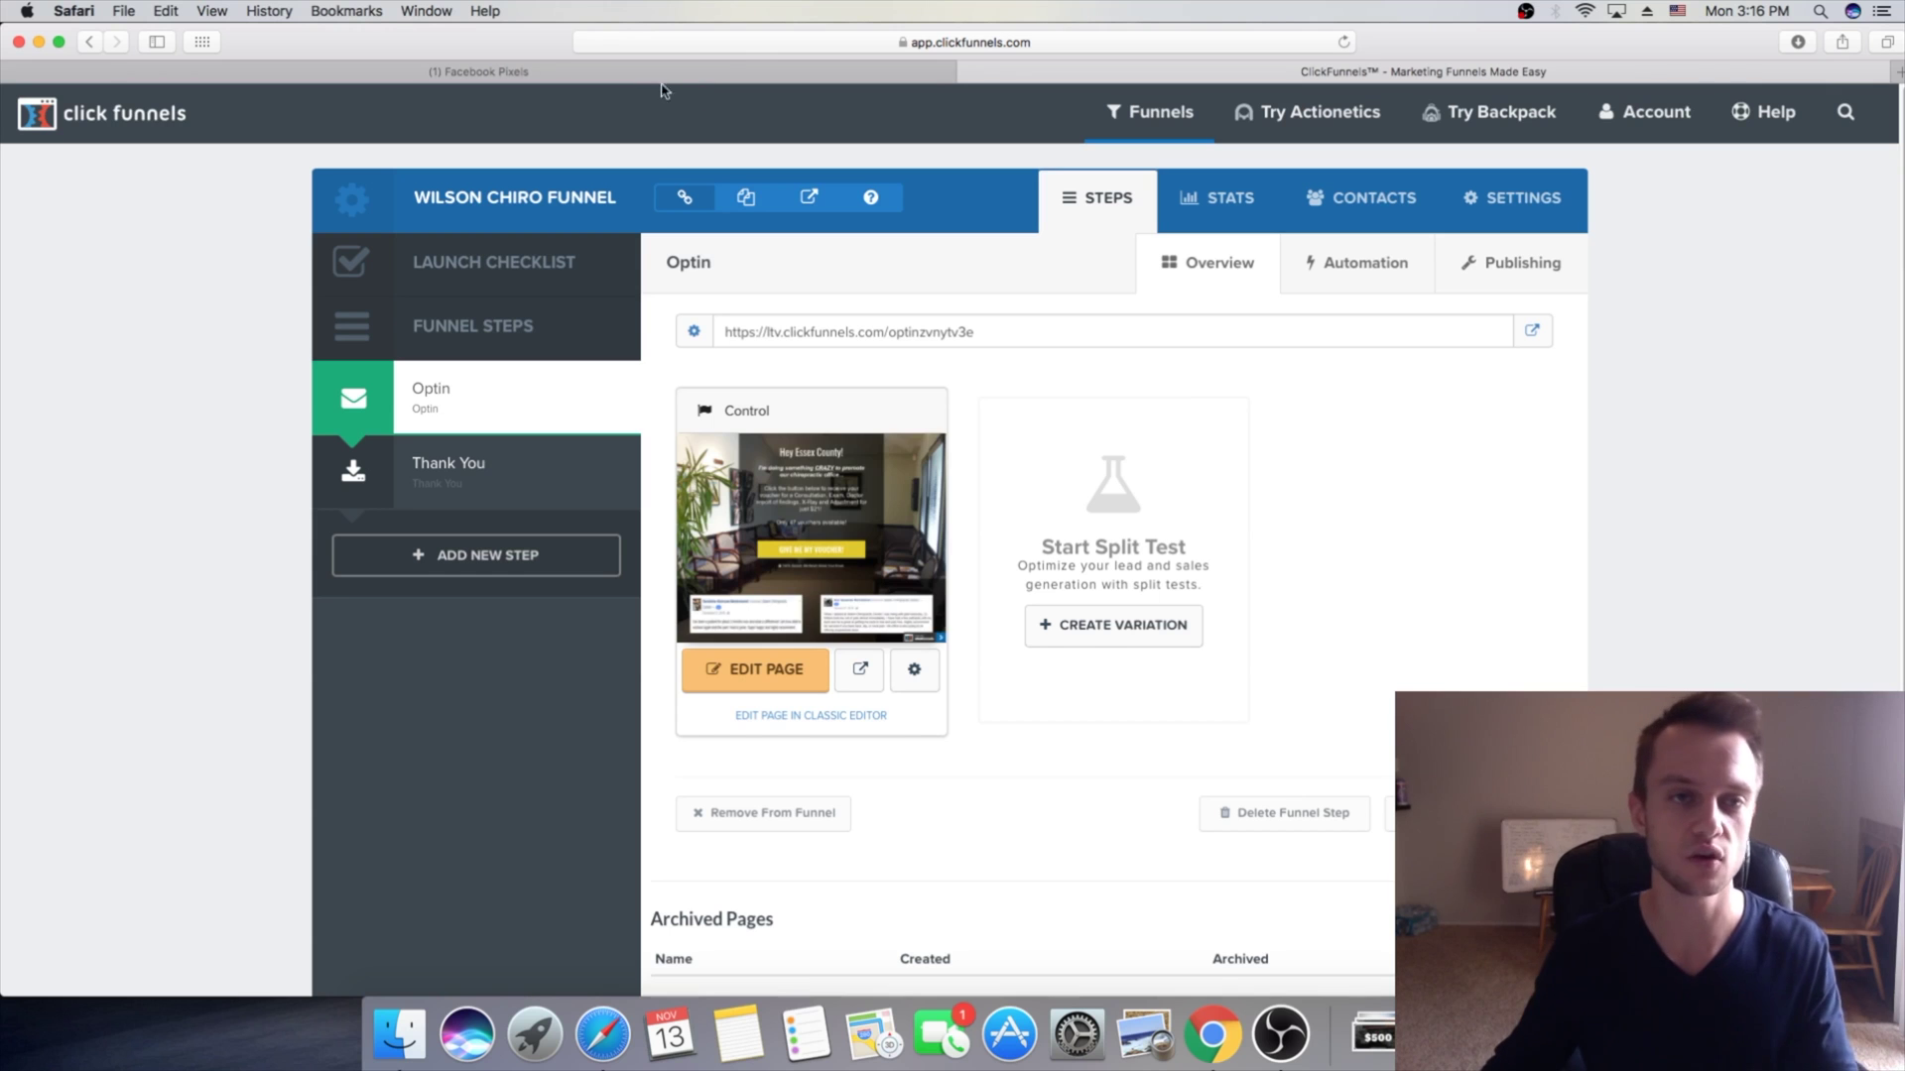
left_click(754, 71)
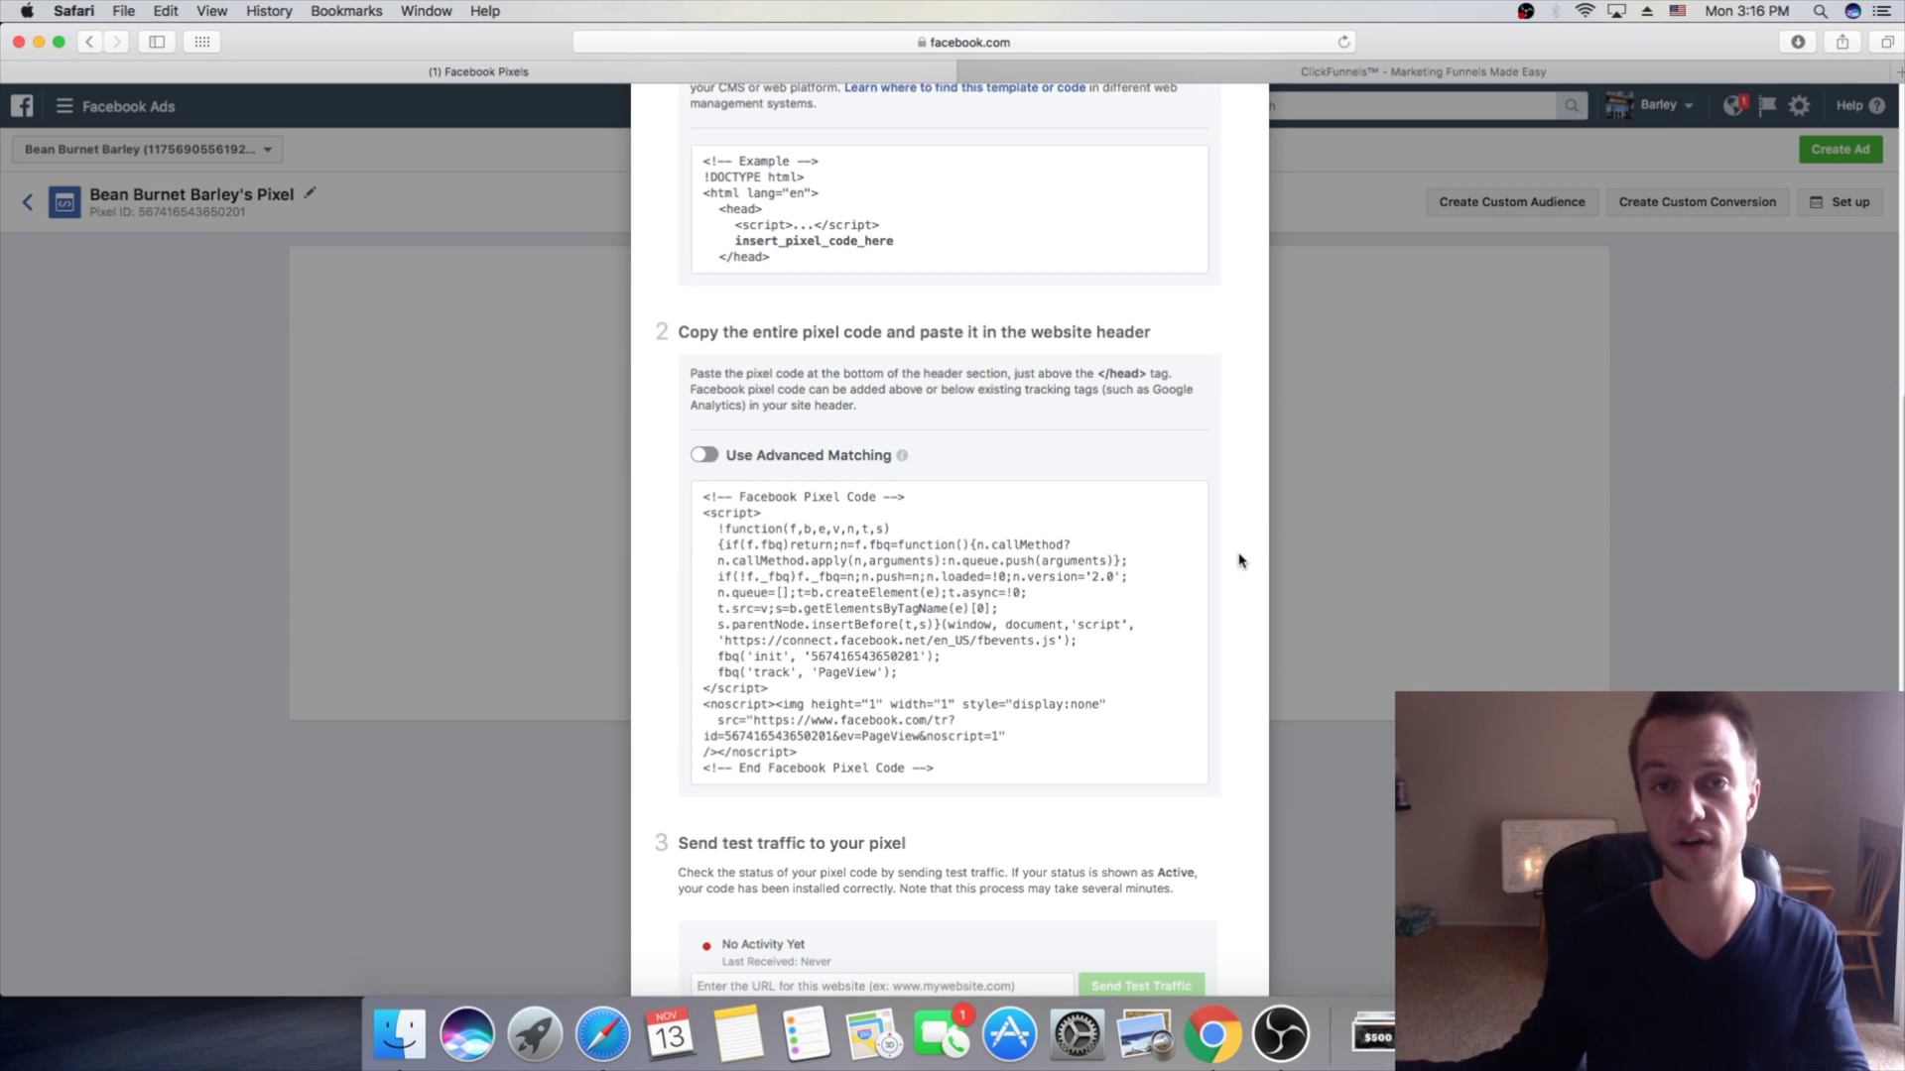
Step: Continue to event setup, toggle View Content on, and copy its page-load ViewContent code
scroll(1174, 571, "down", 3)
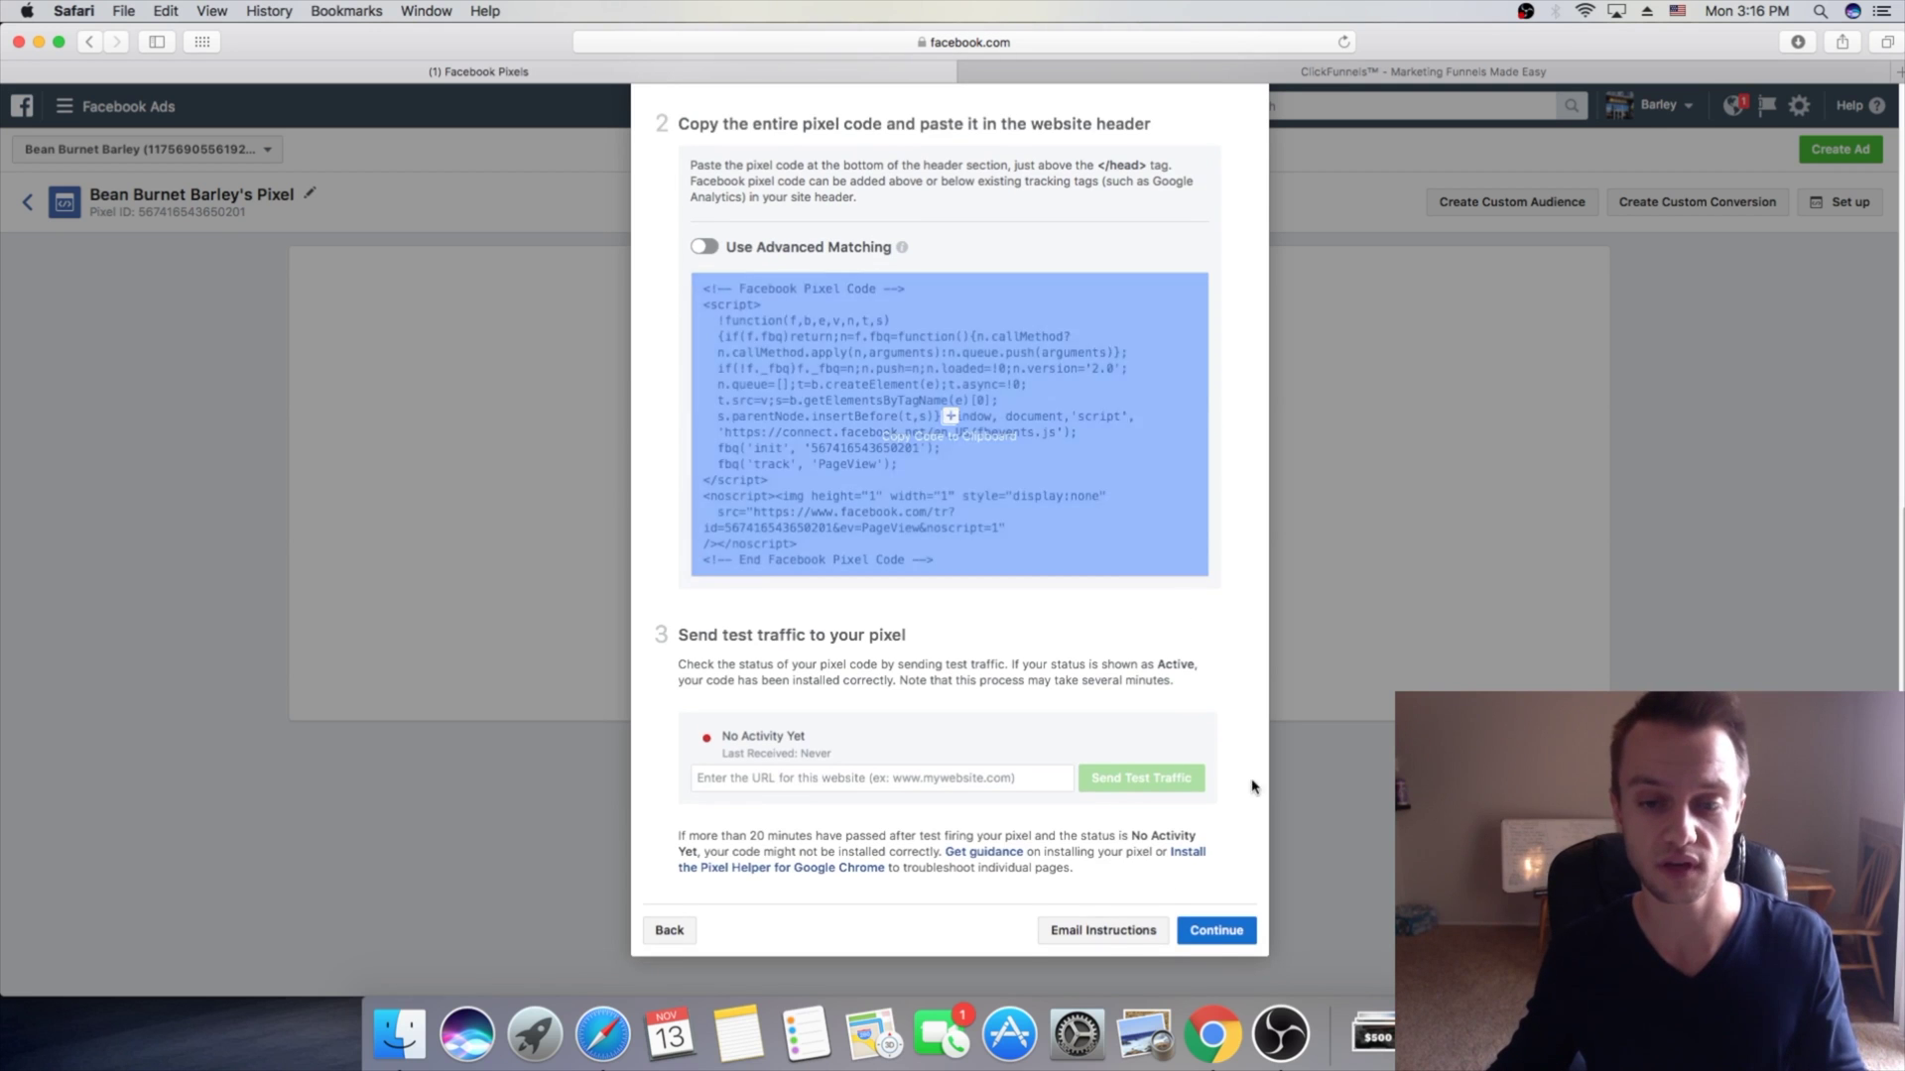
left_click(1217, 930)
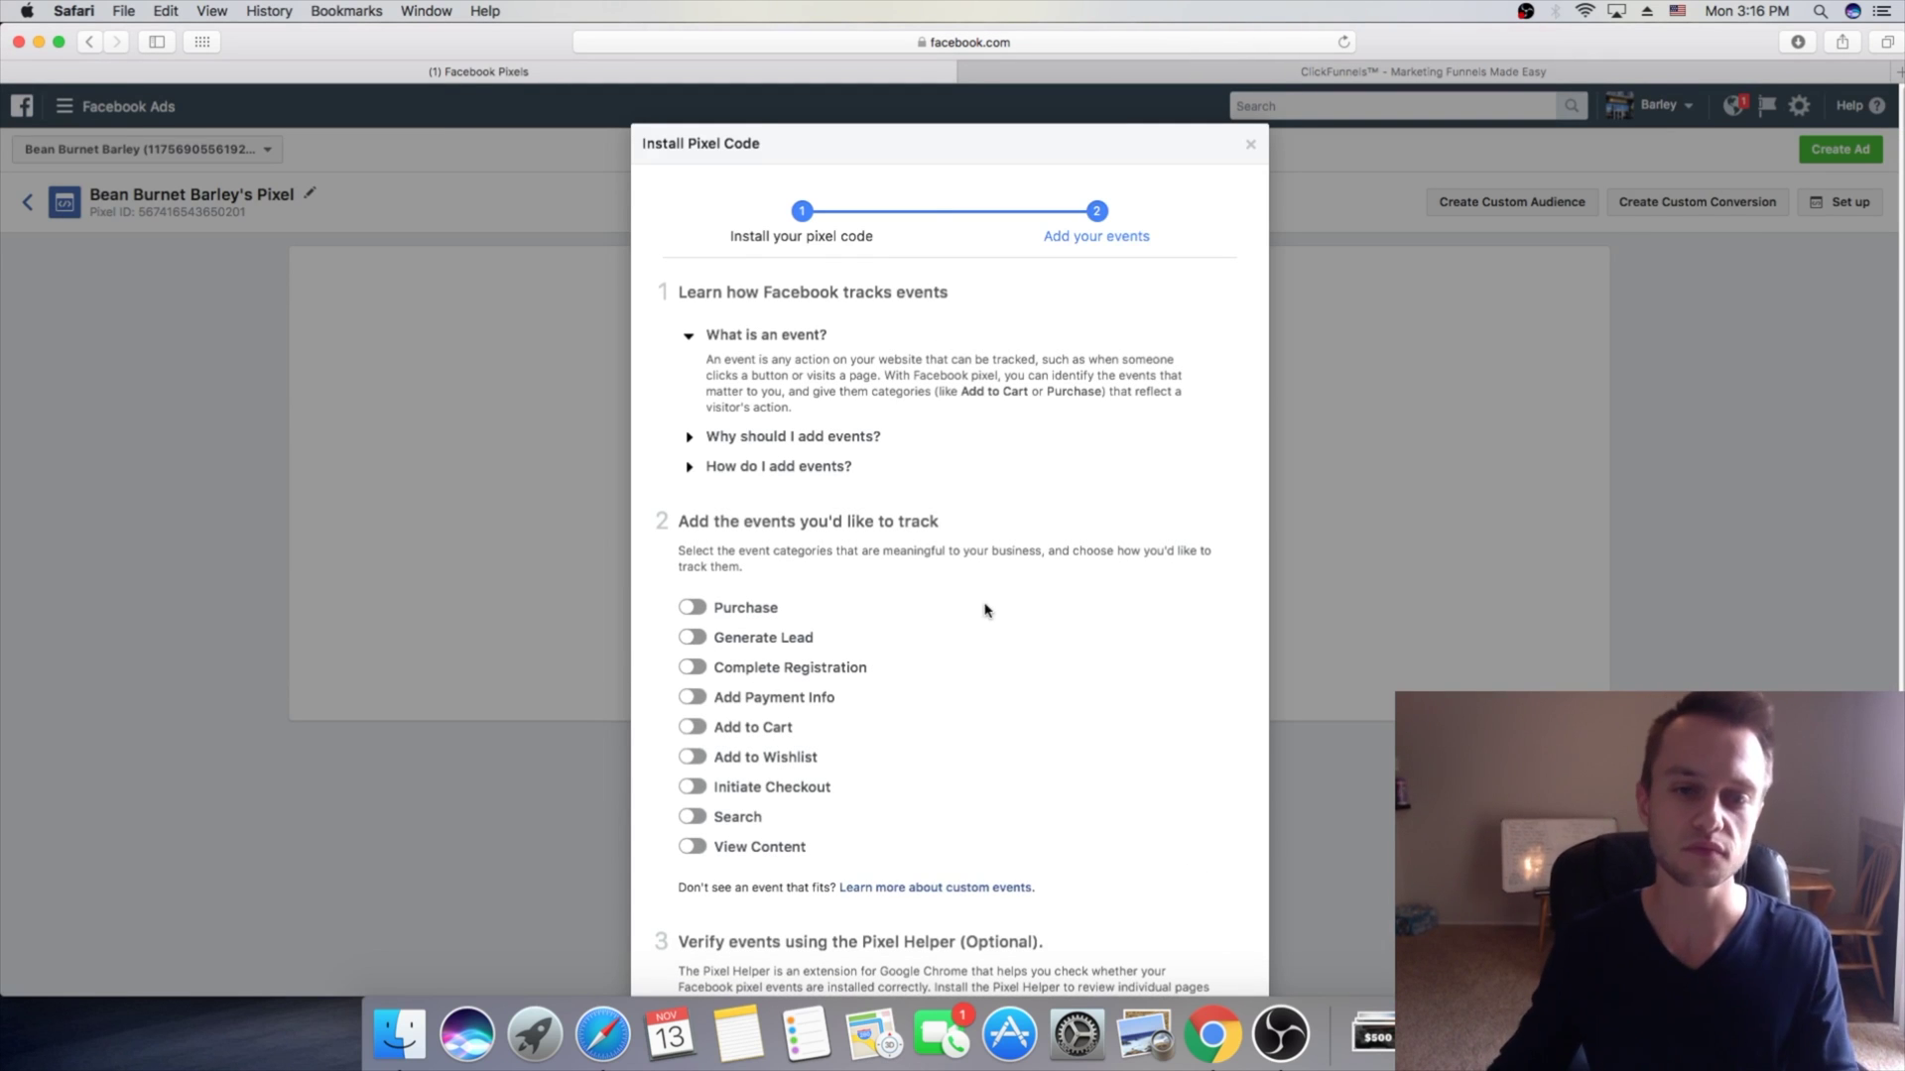
scroll(952, 565, "down", 2)
scroll(1002, 580, "down", 3)
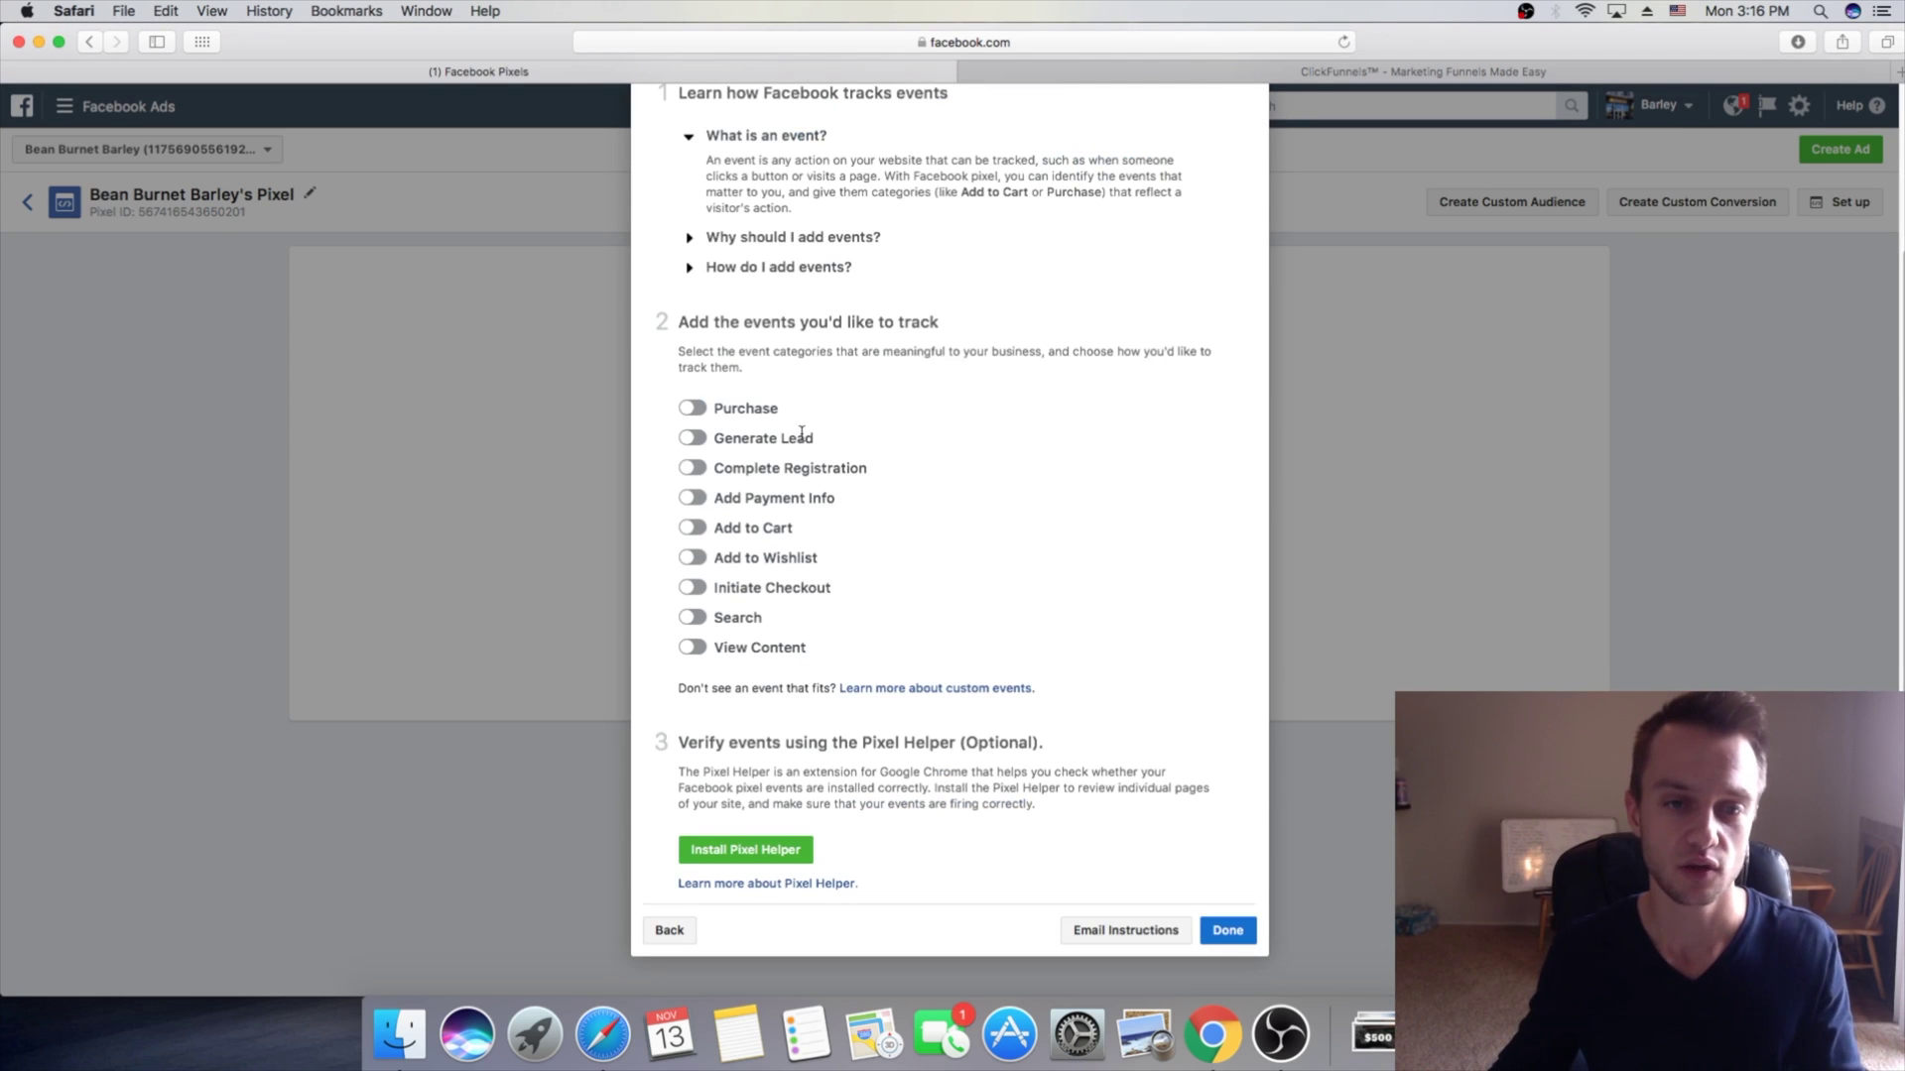
left_click(692, 649)
scroll(1002, 556, "down", 10)
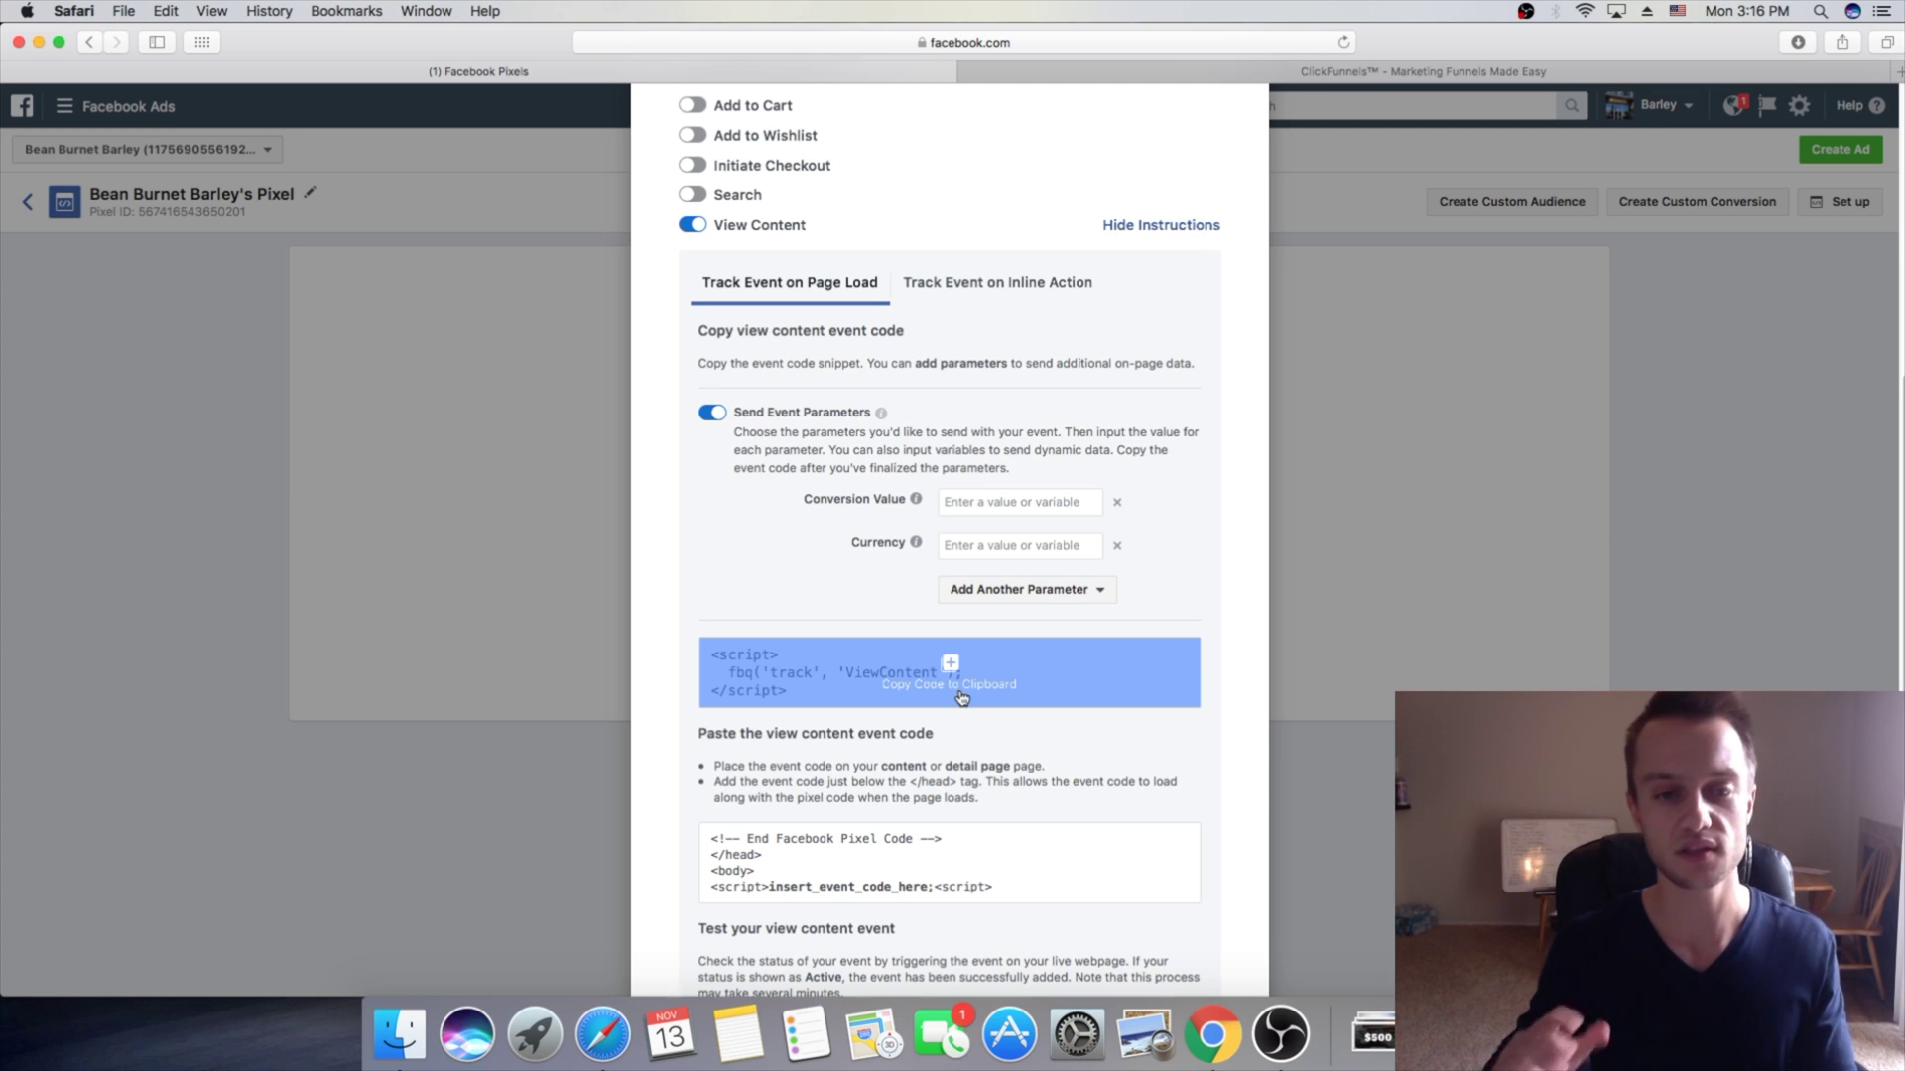
left_click(951, 705)
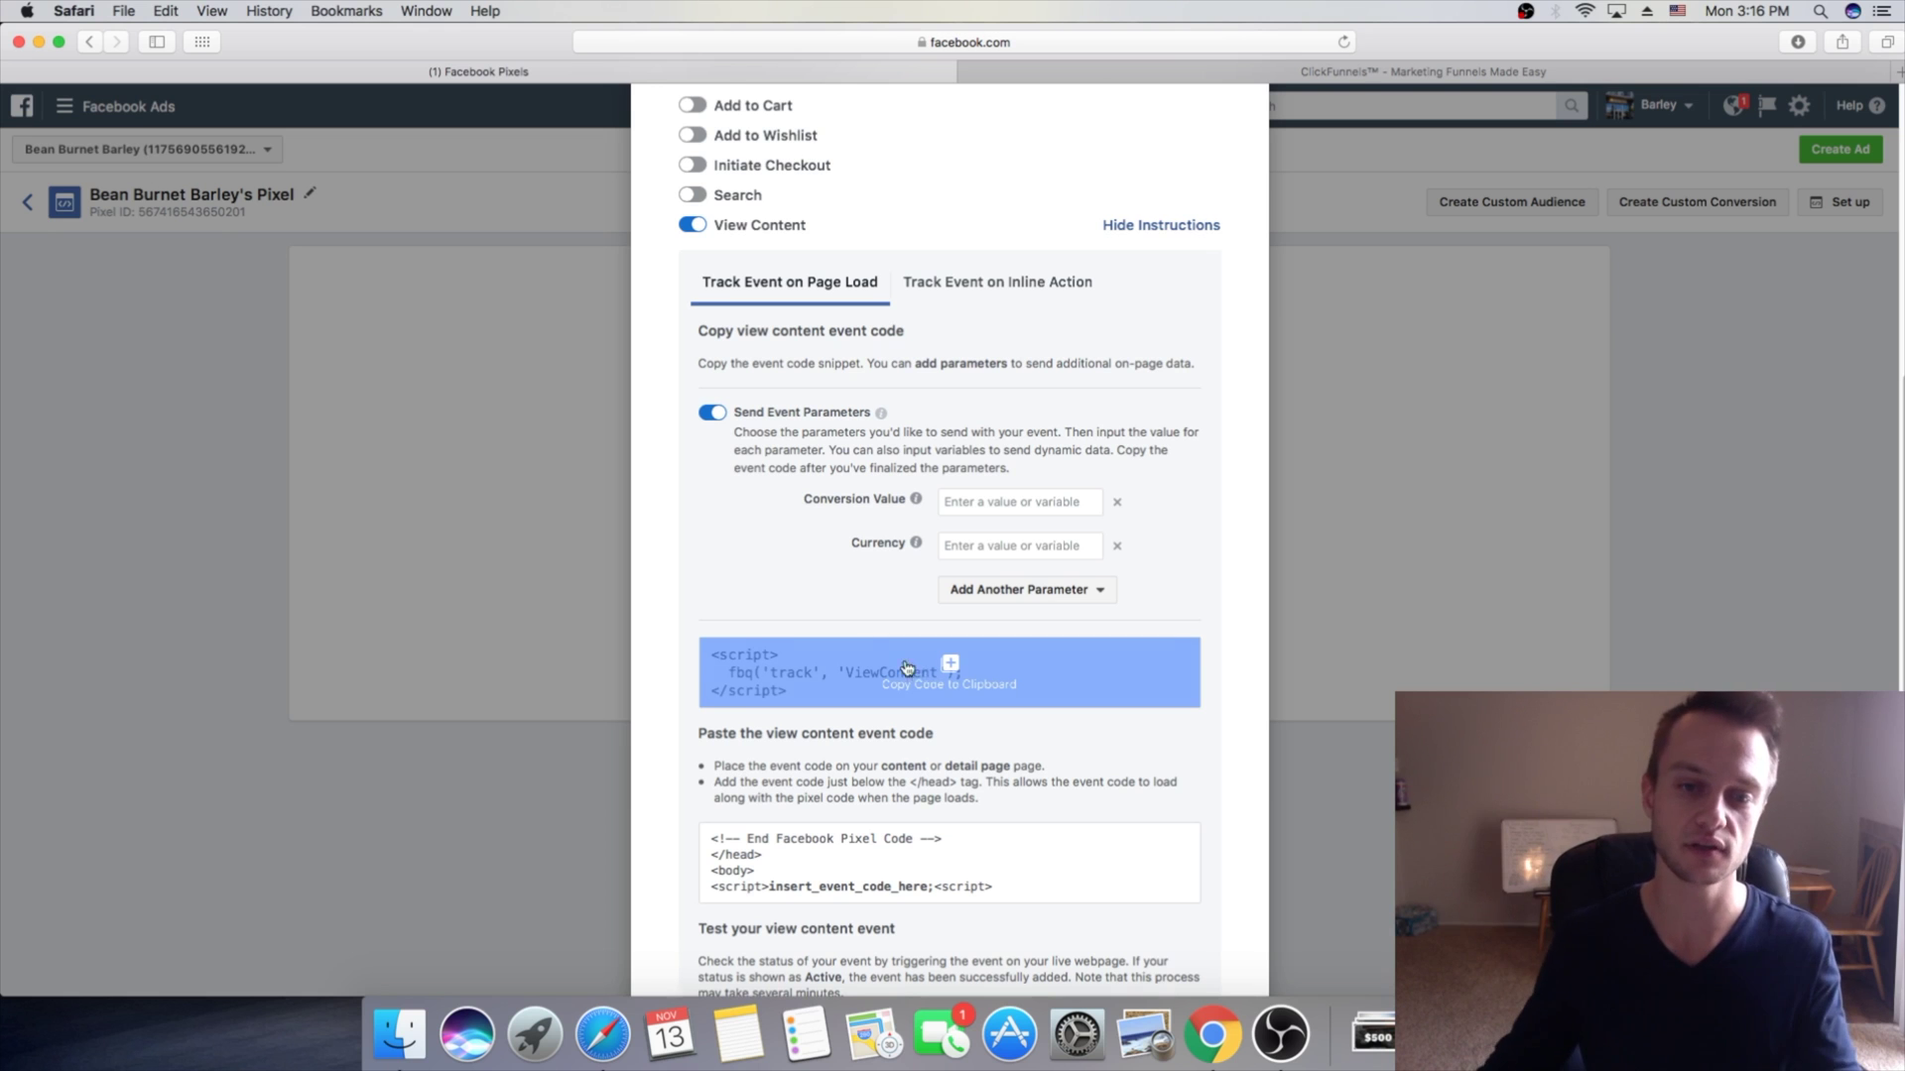
left_click(976, 657)
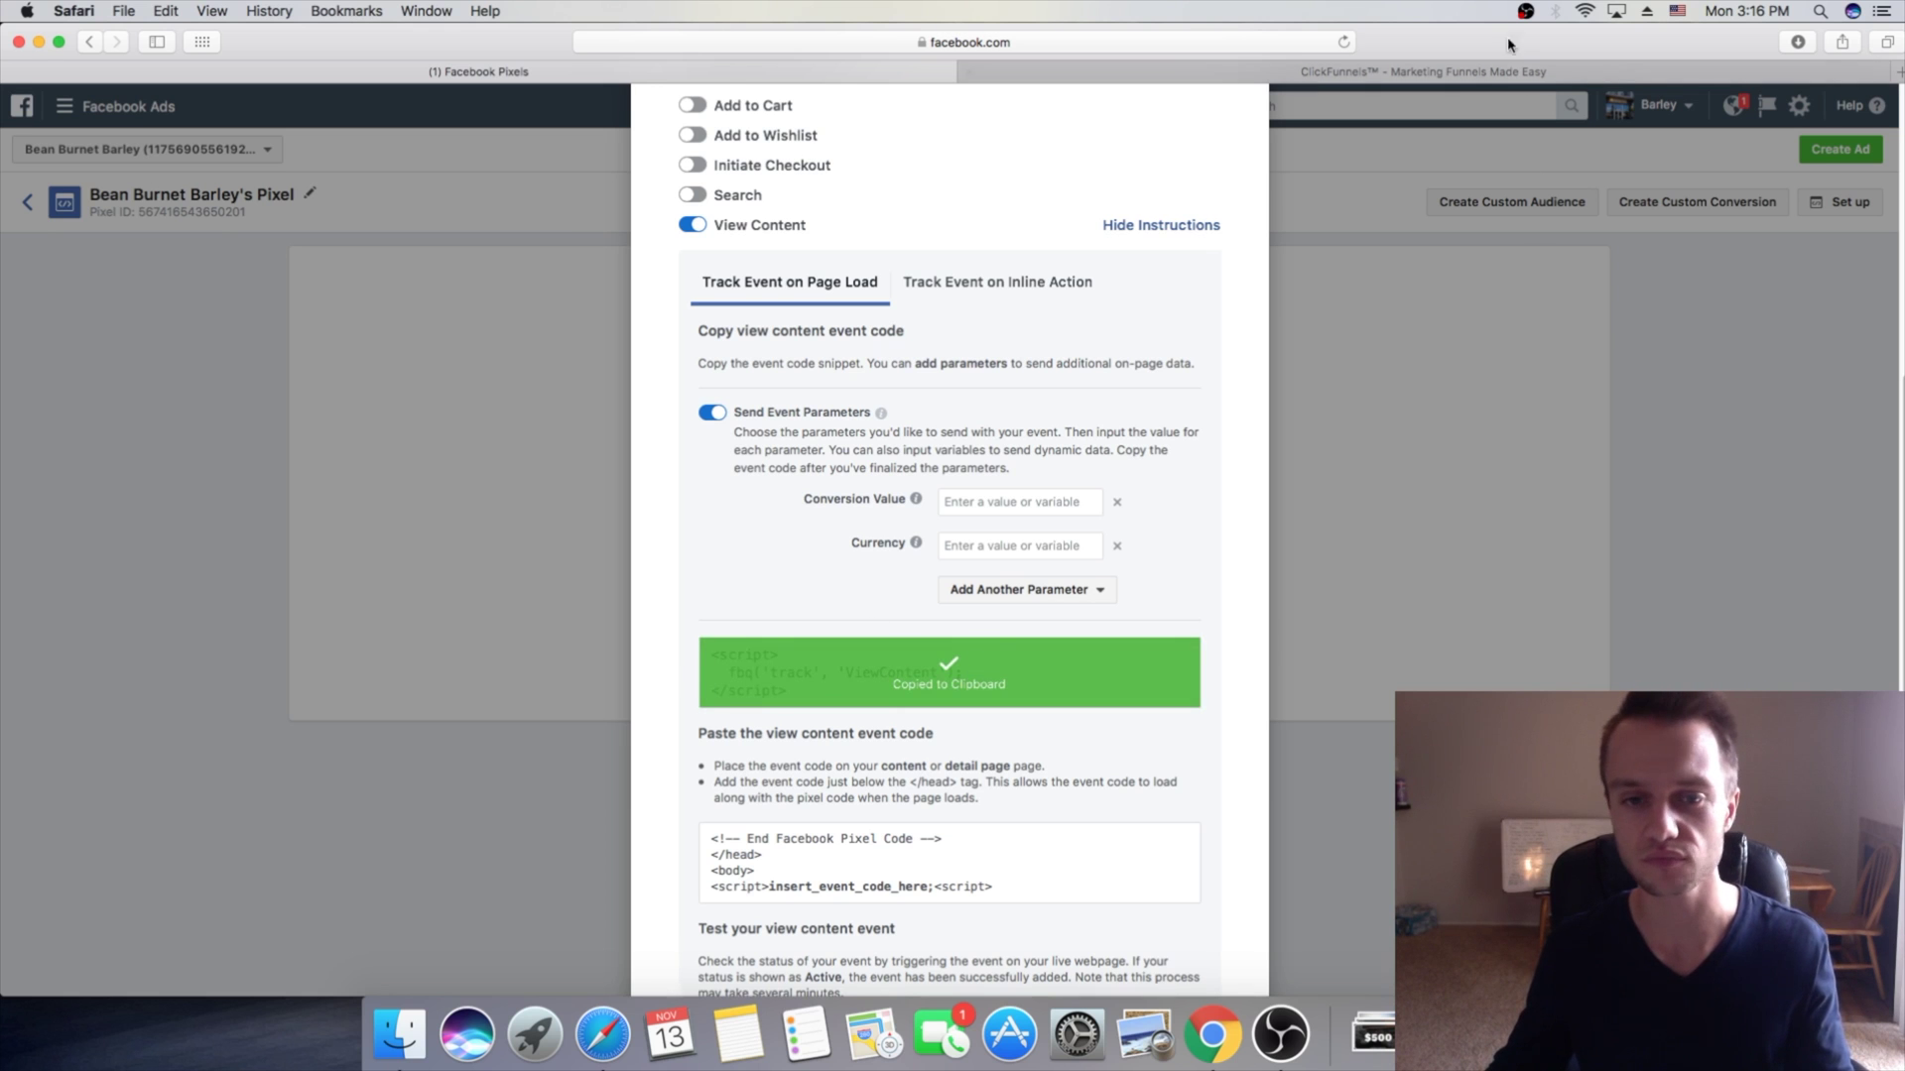
Step: Paste the ViewContent script into the Optin page's Header Code, then save and exit
left_click(1437, 71)
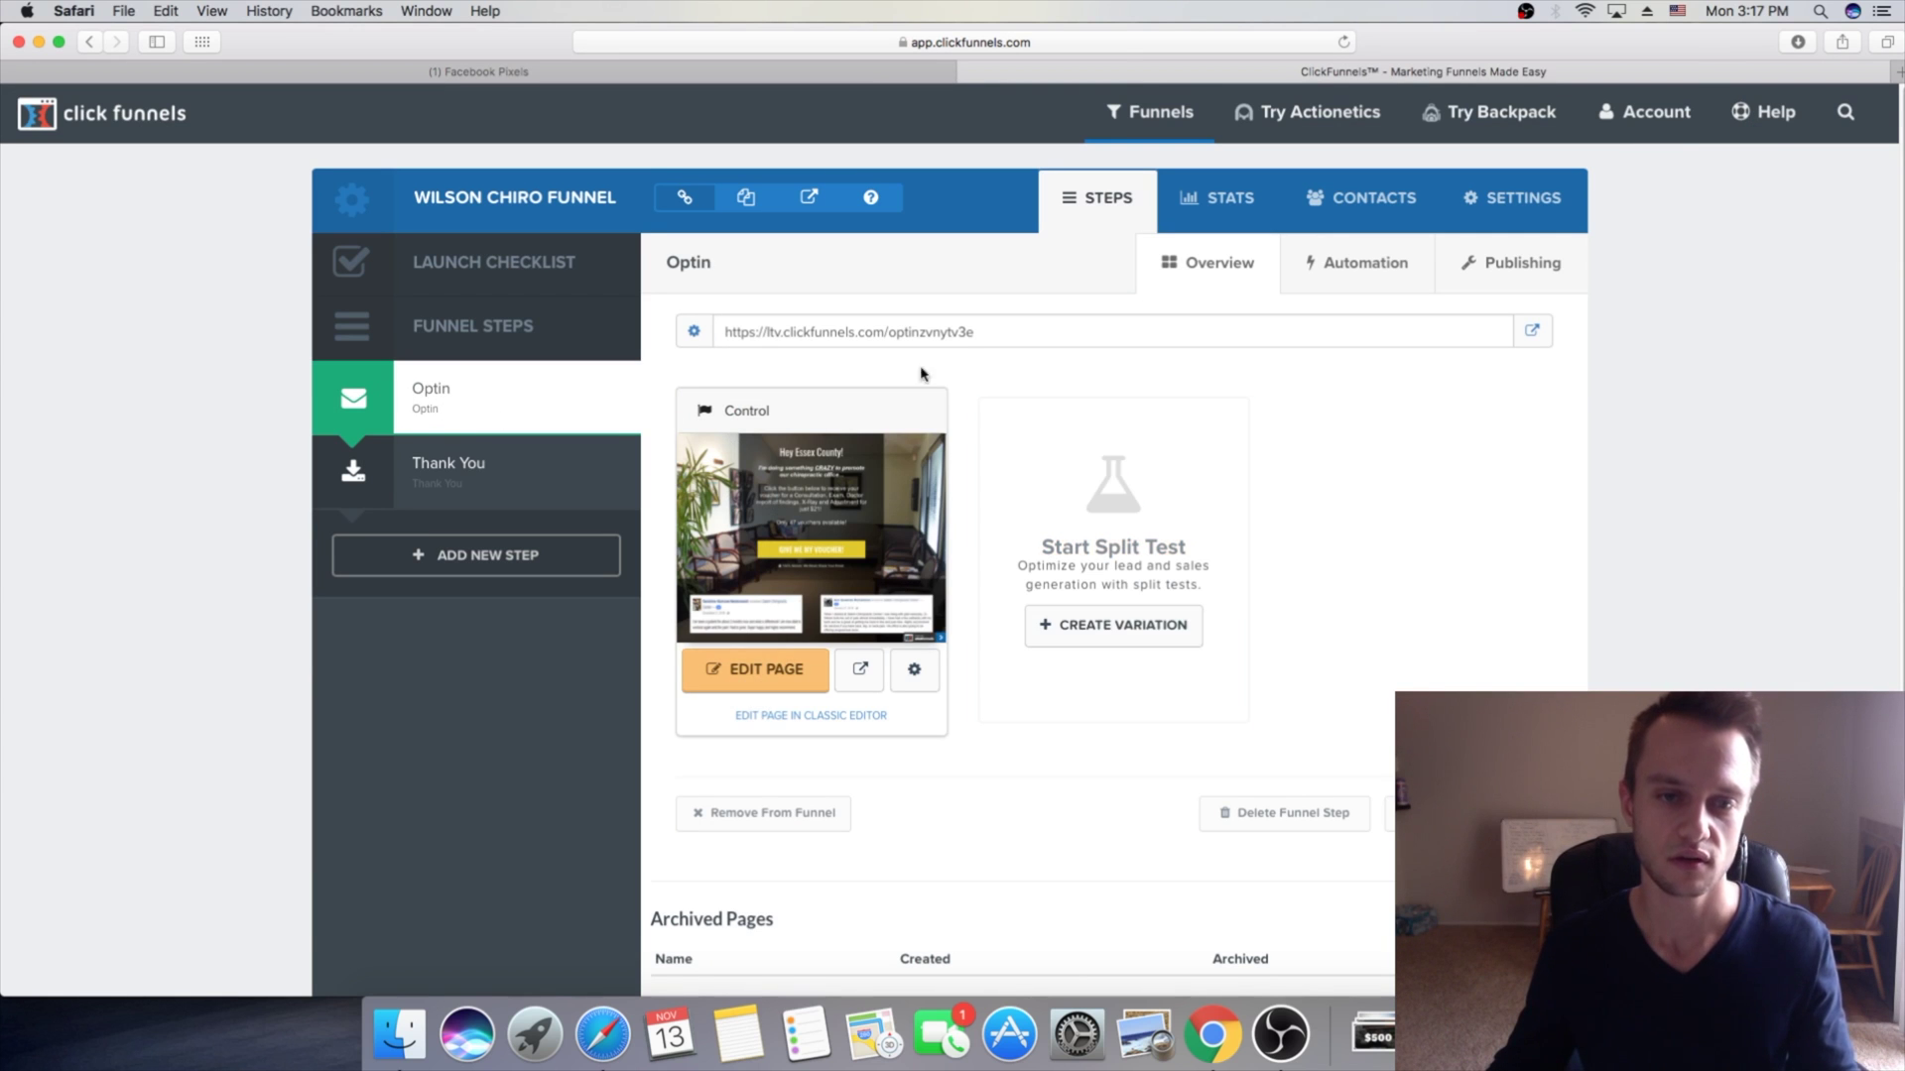
left_click(812, 682)
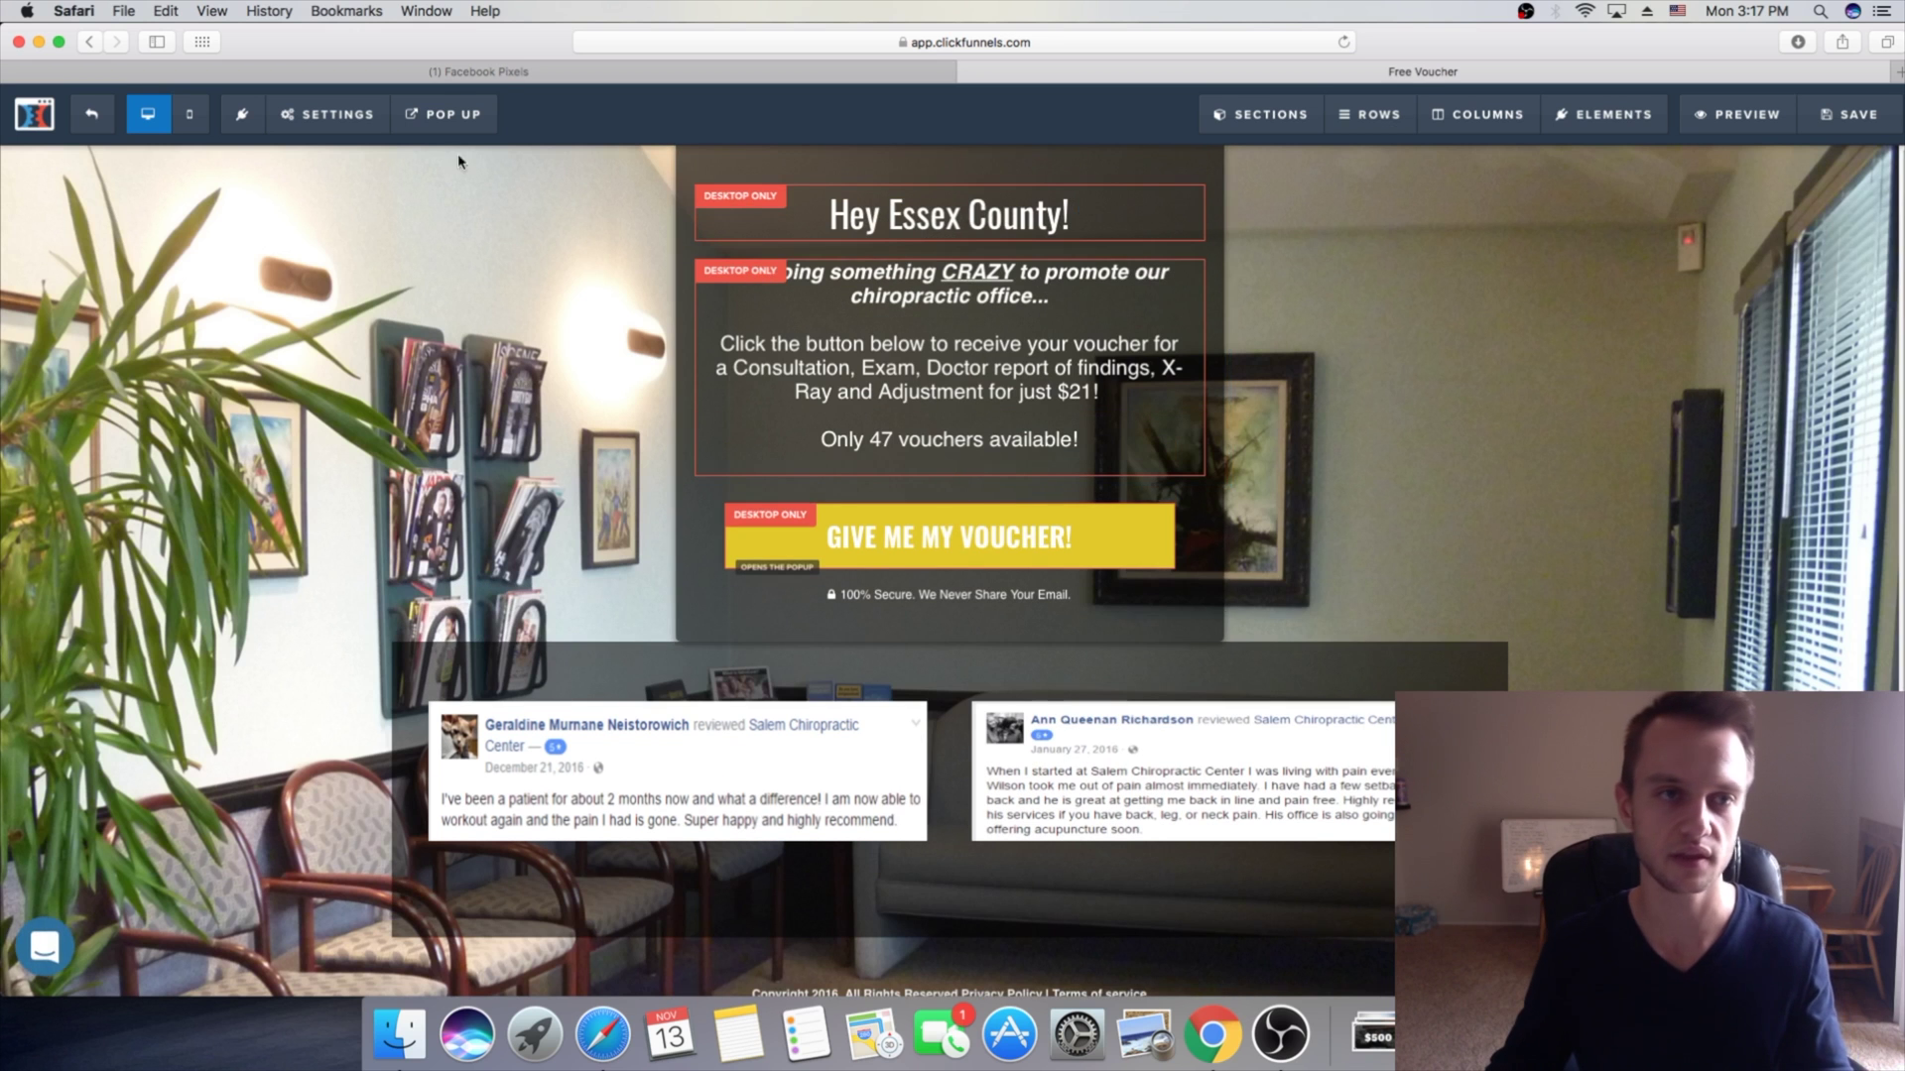
mouse_move(327, 111)
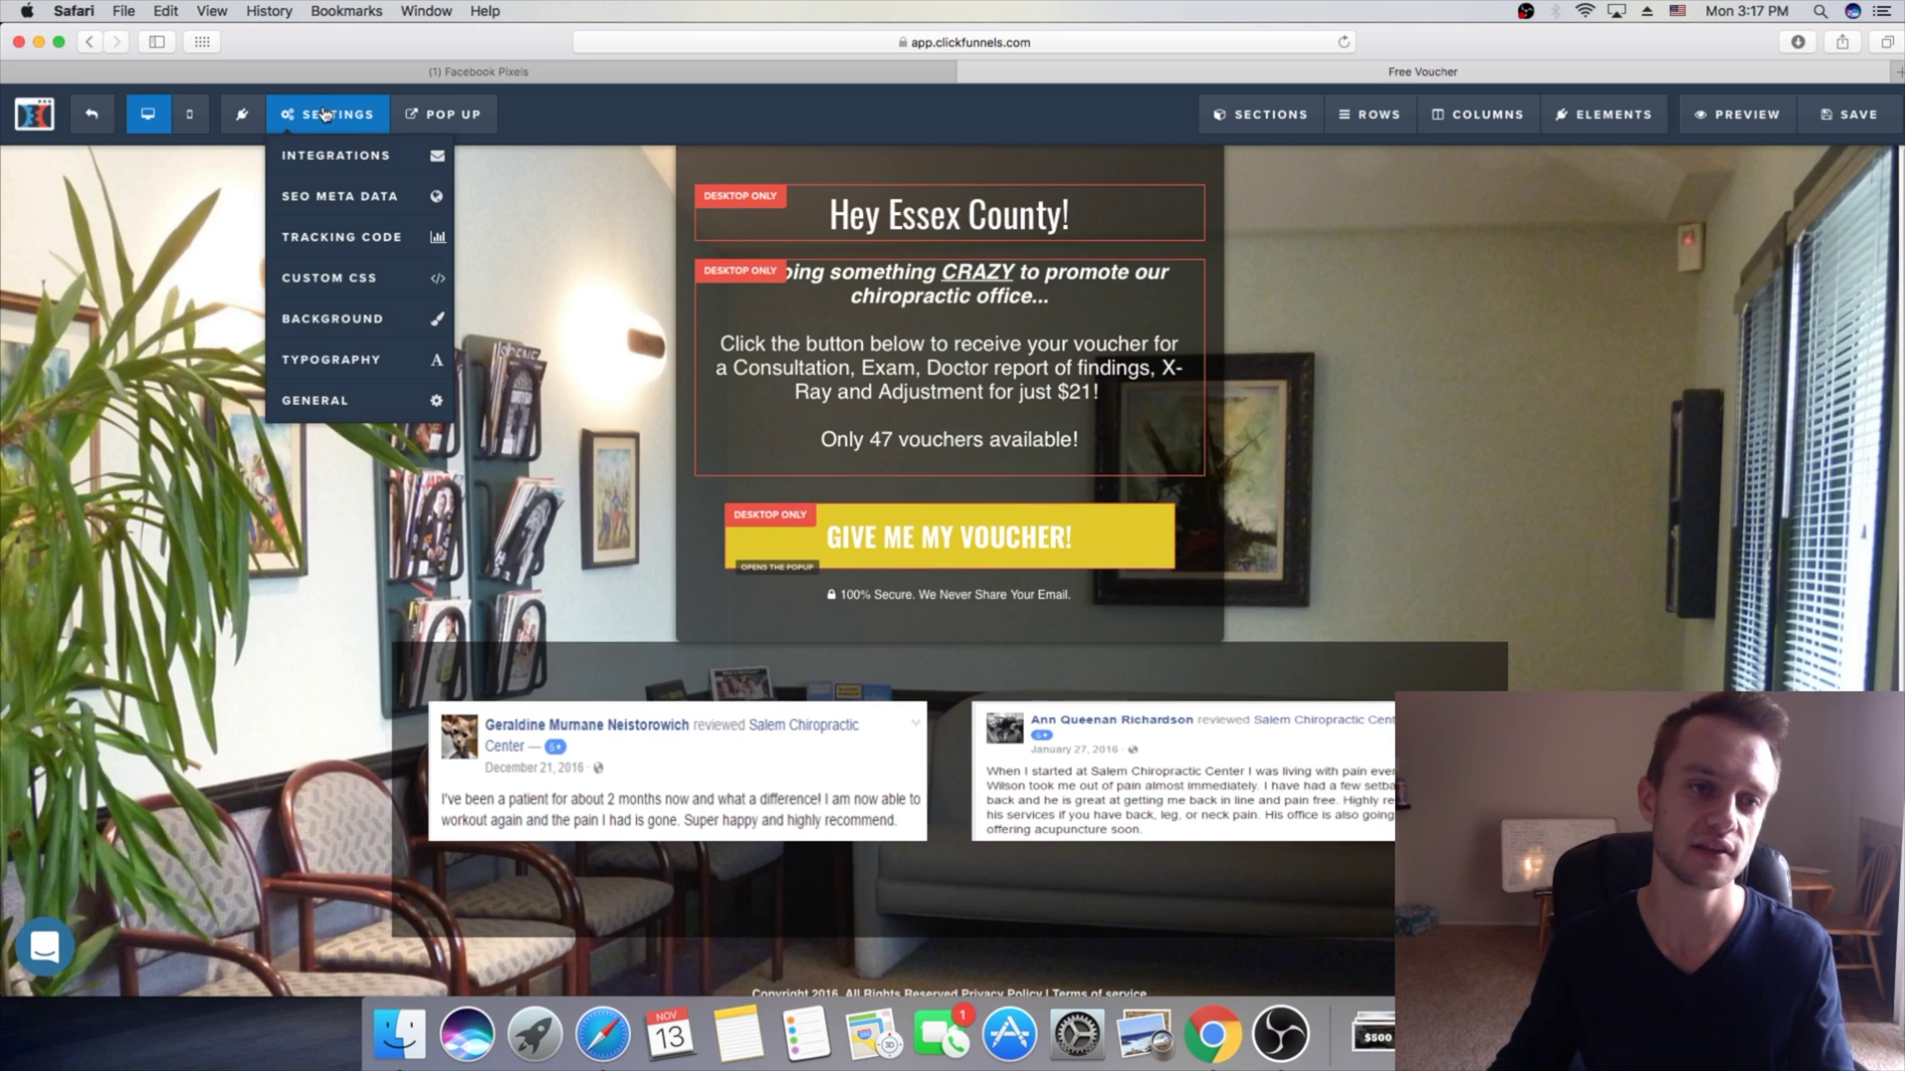
left_click(376, 234)
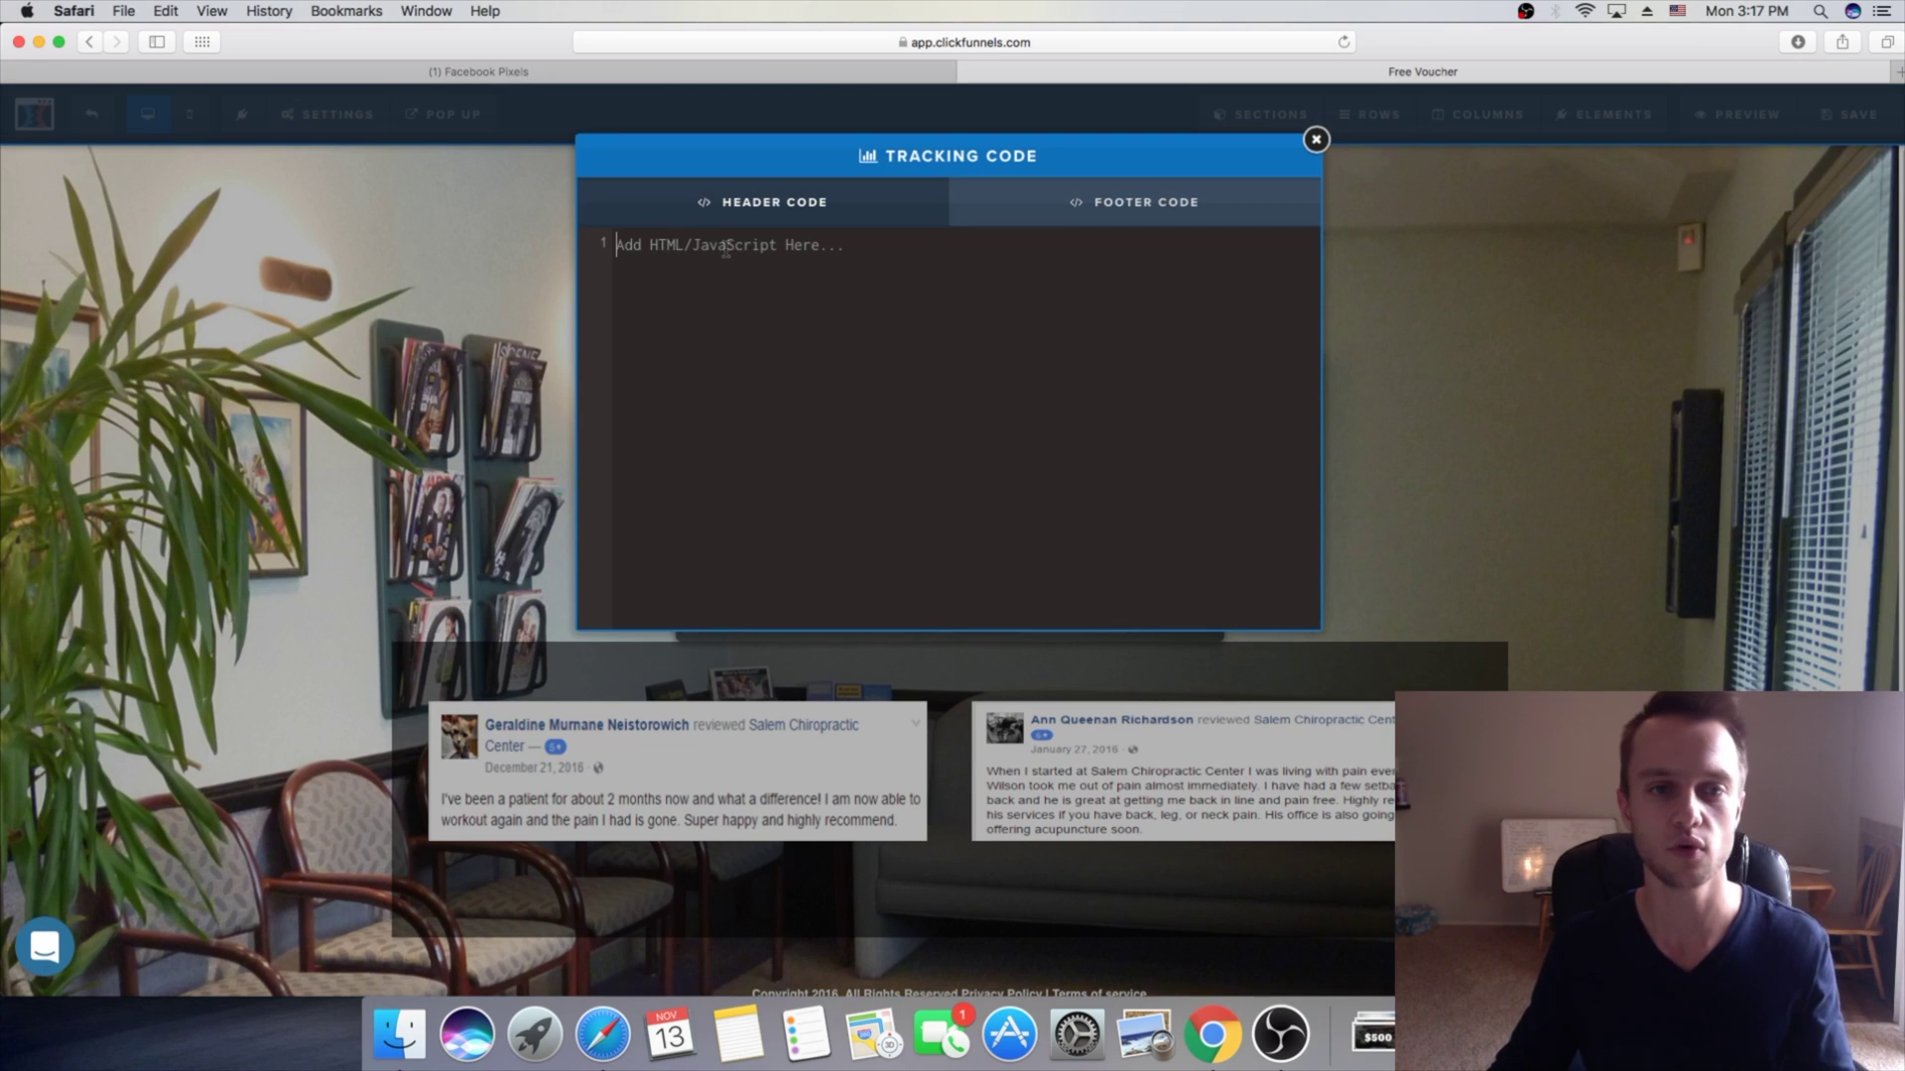
type("<script>   fbq('track', 'ViewContent'); </script>")
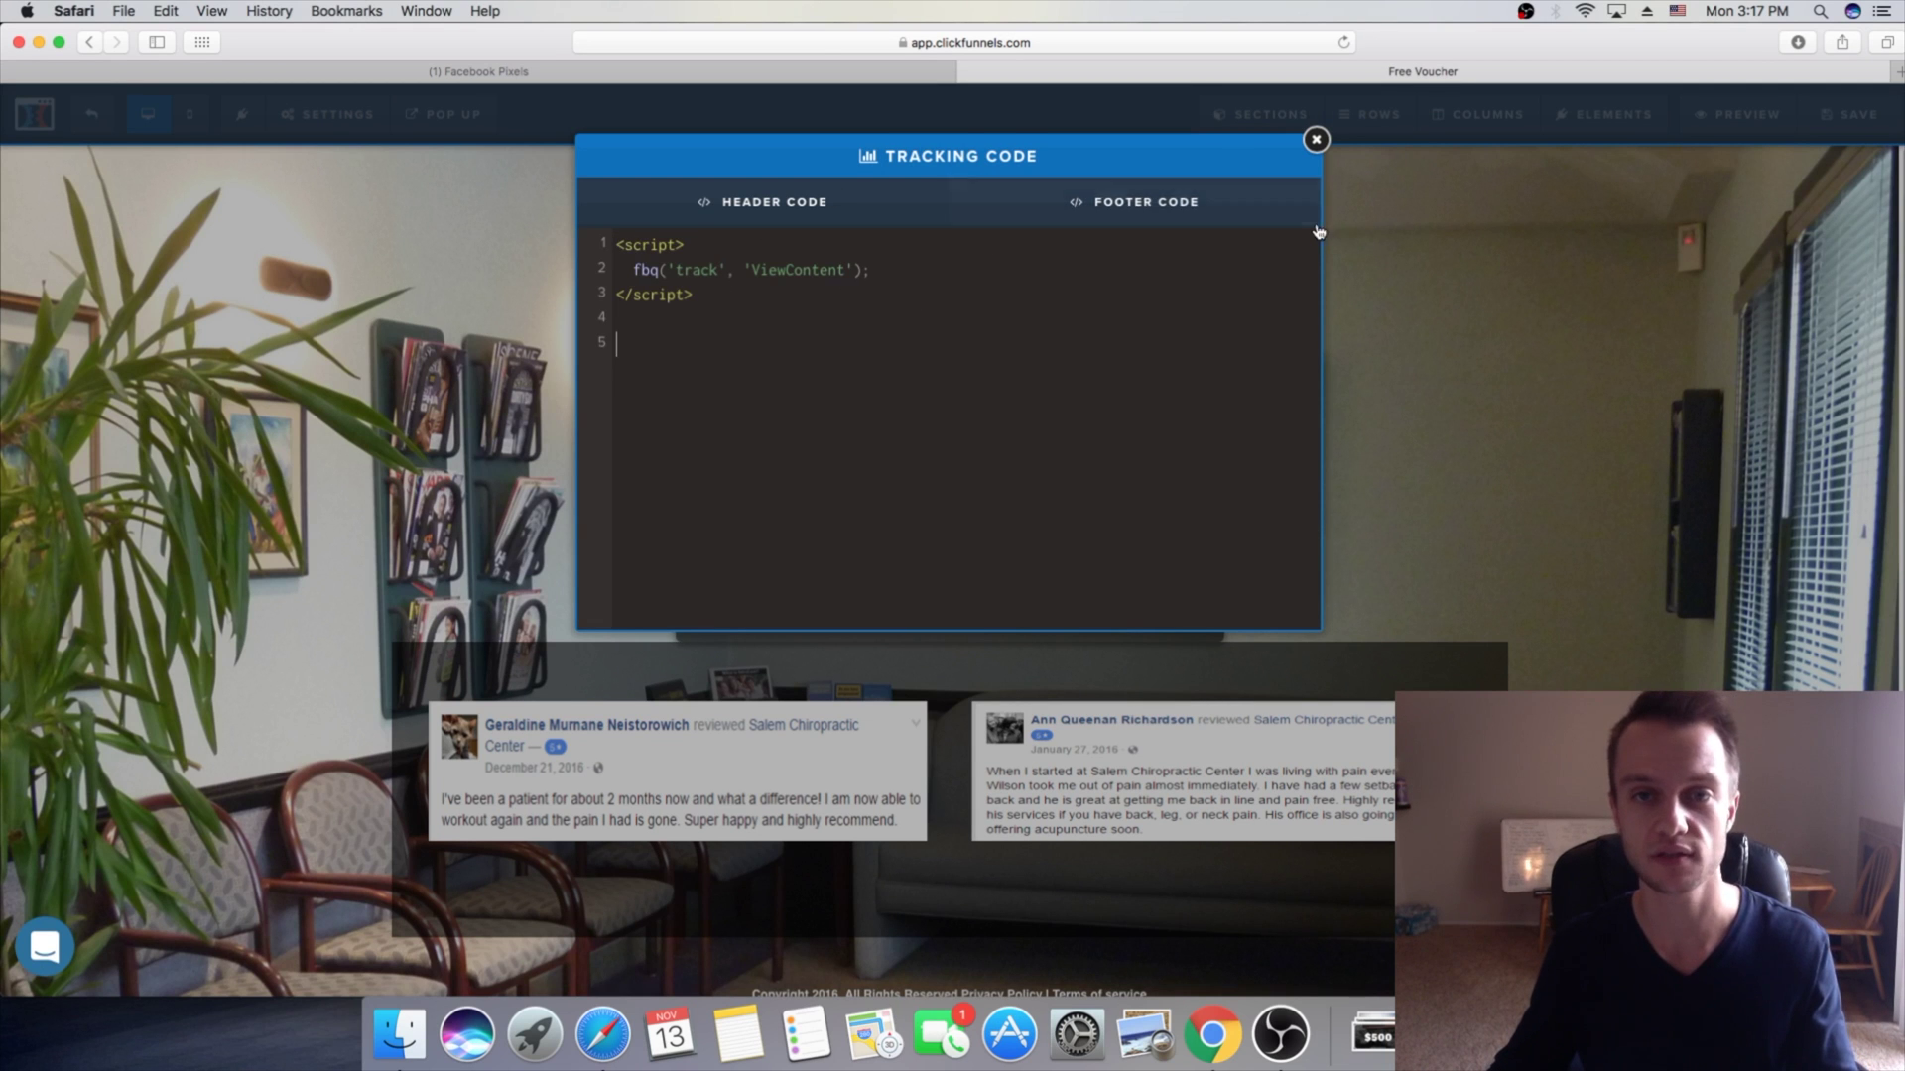
left_click(1317, 140)
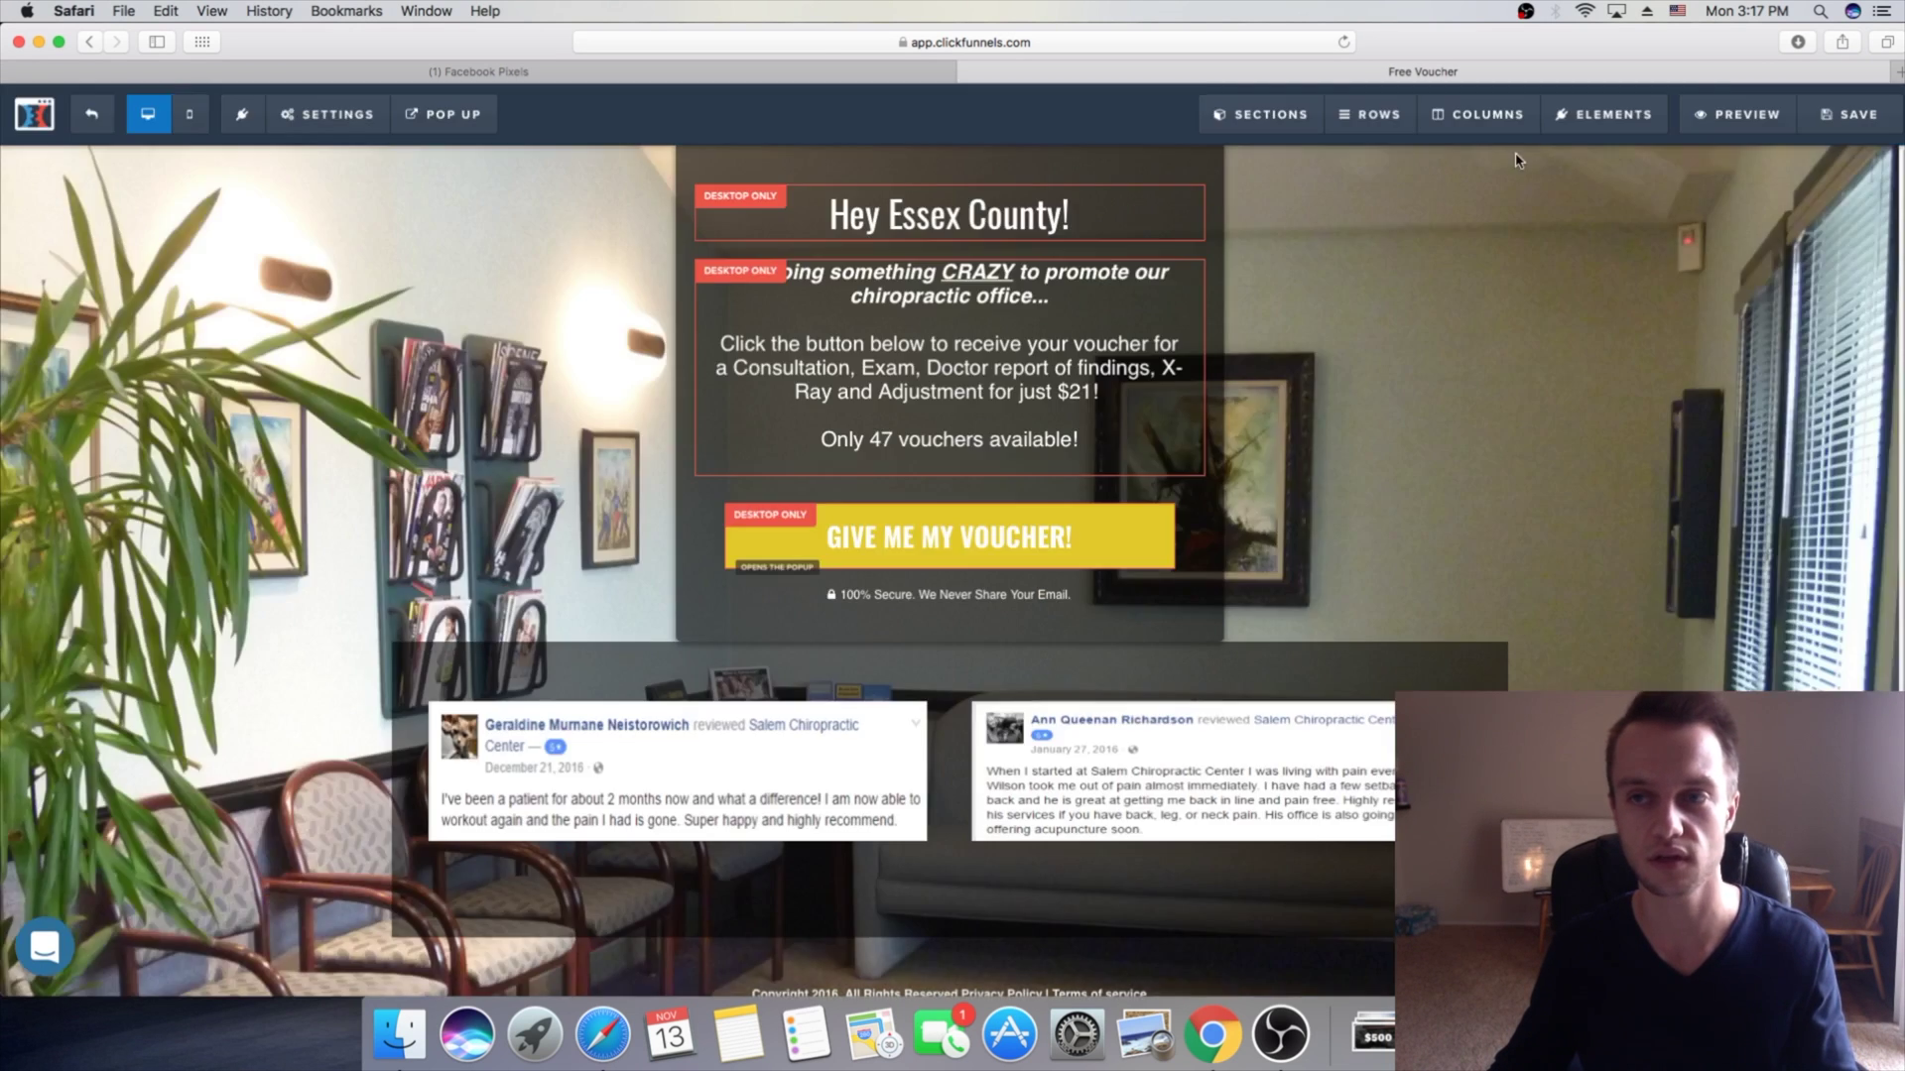
left_click(1859, 116)
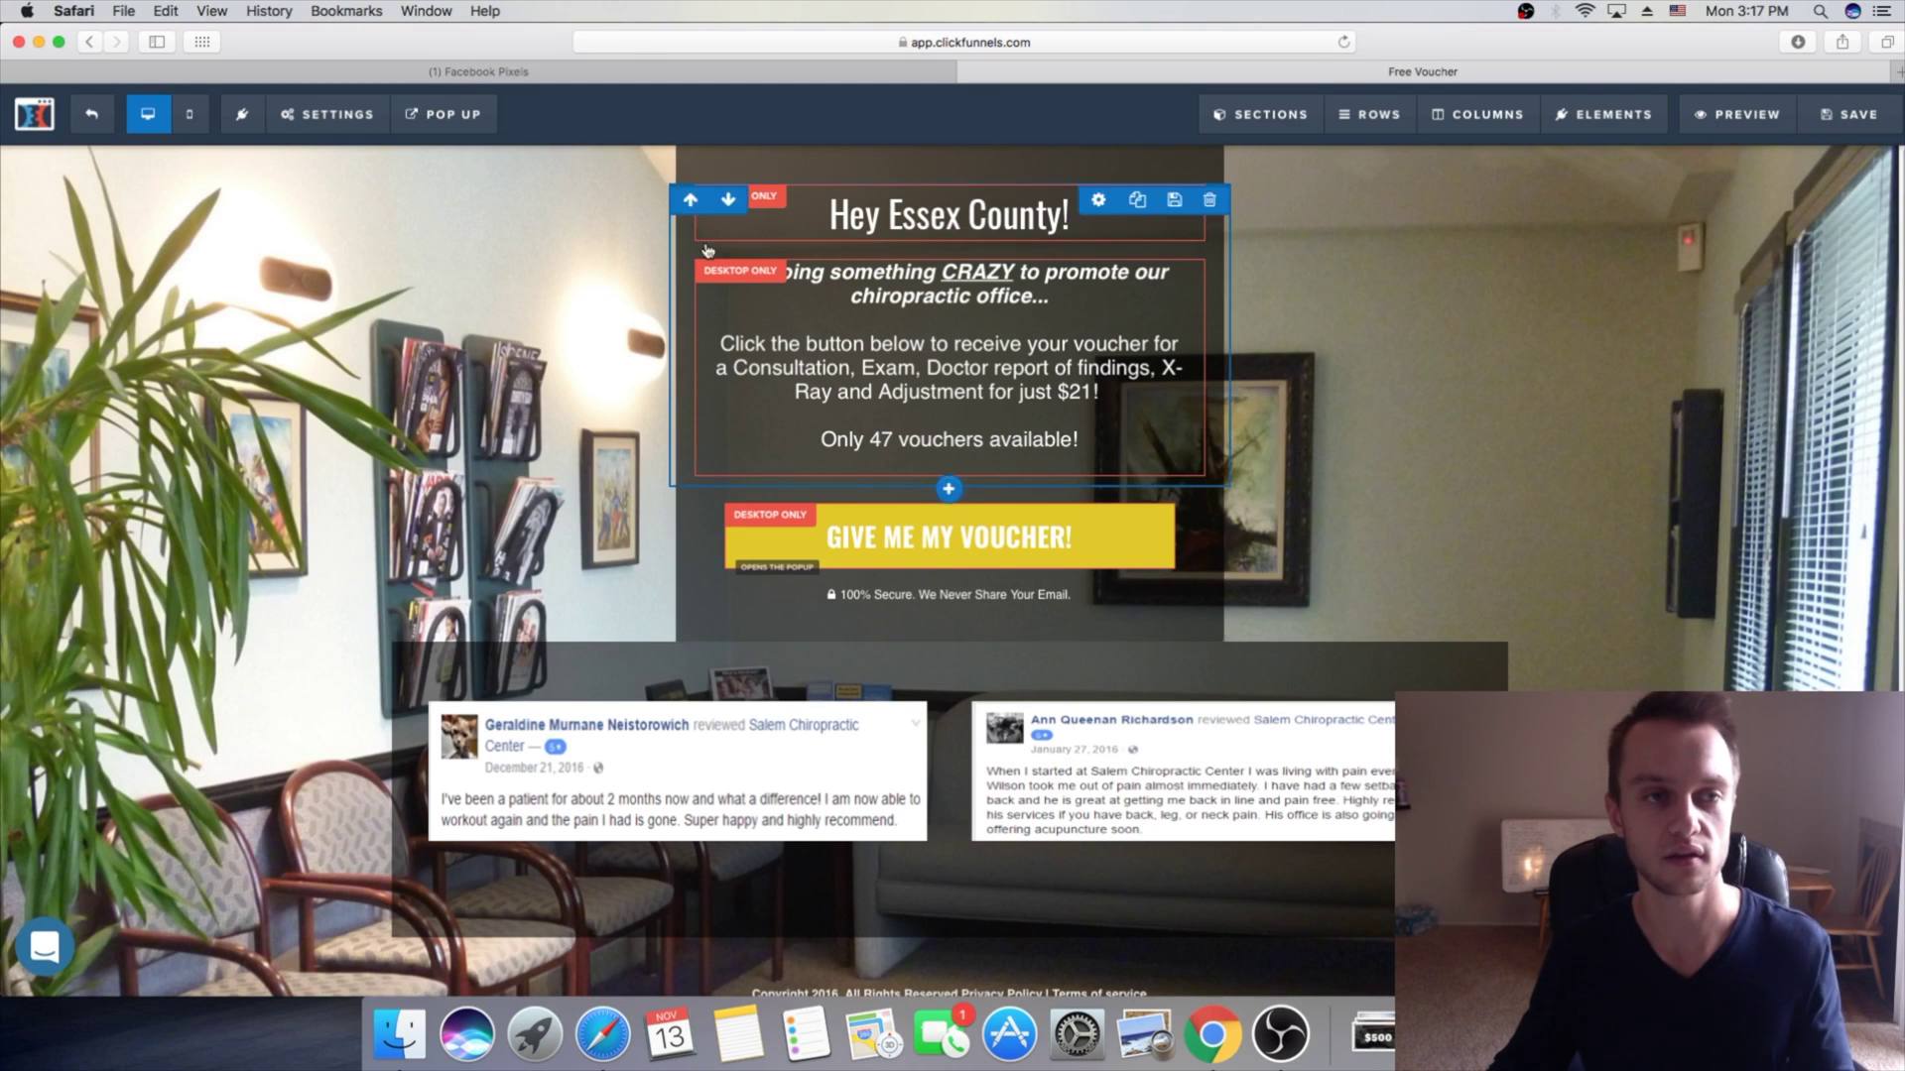
left_click(95, 112)
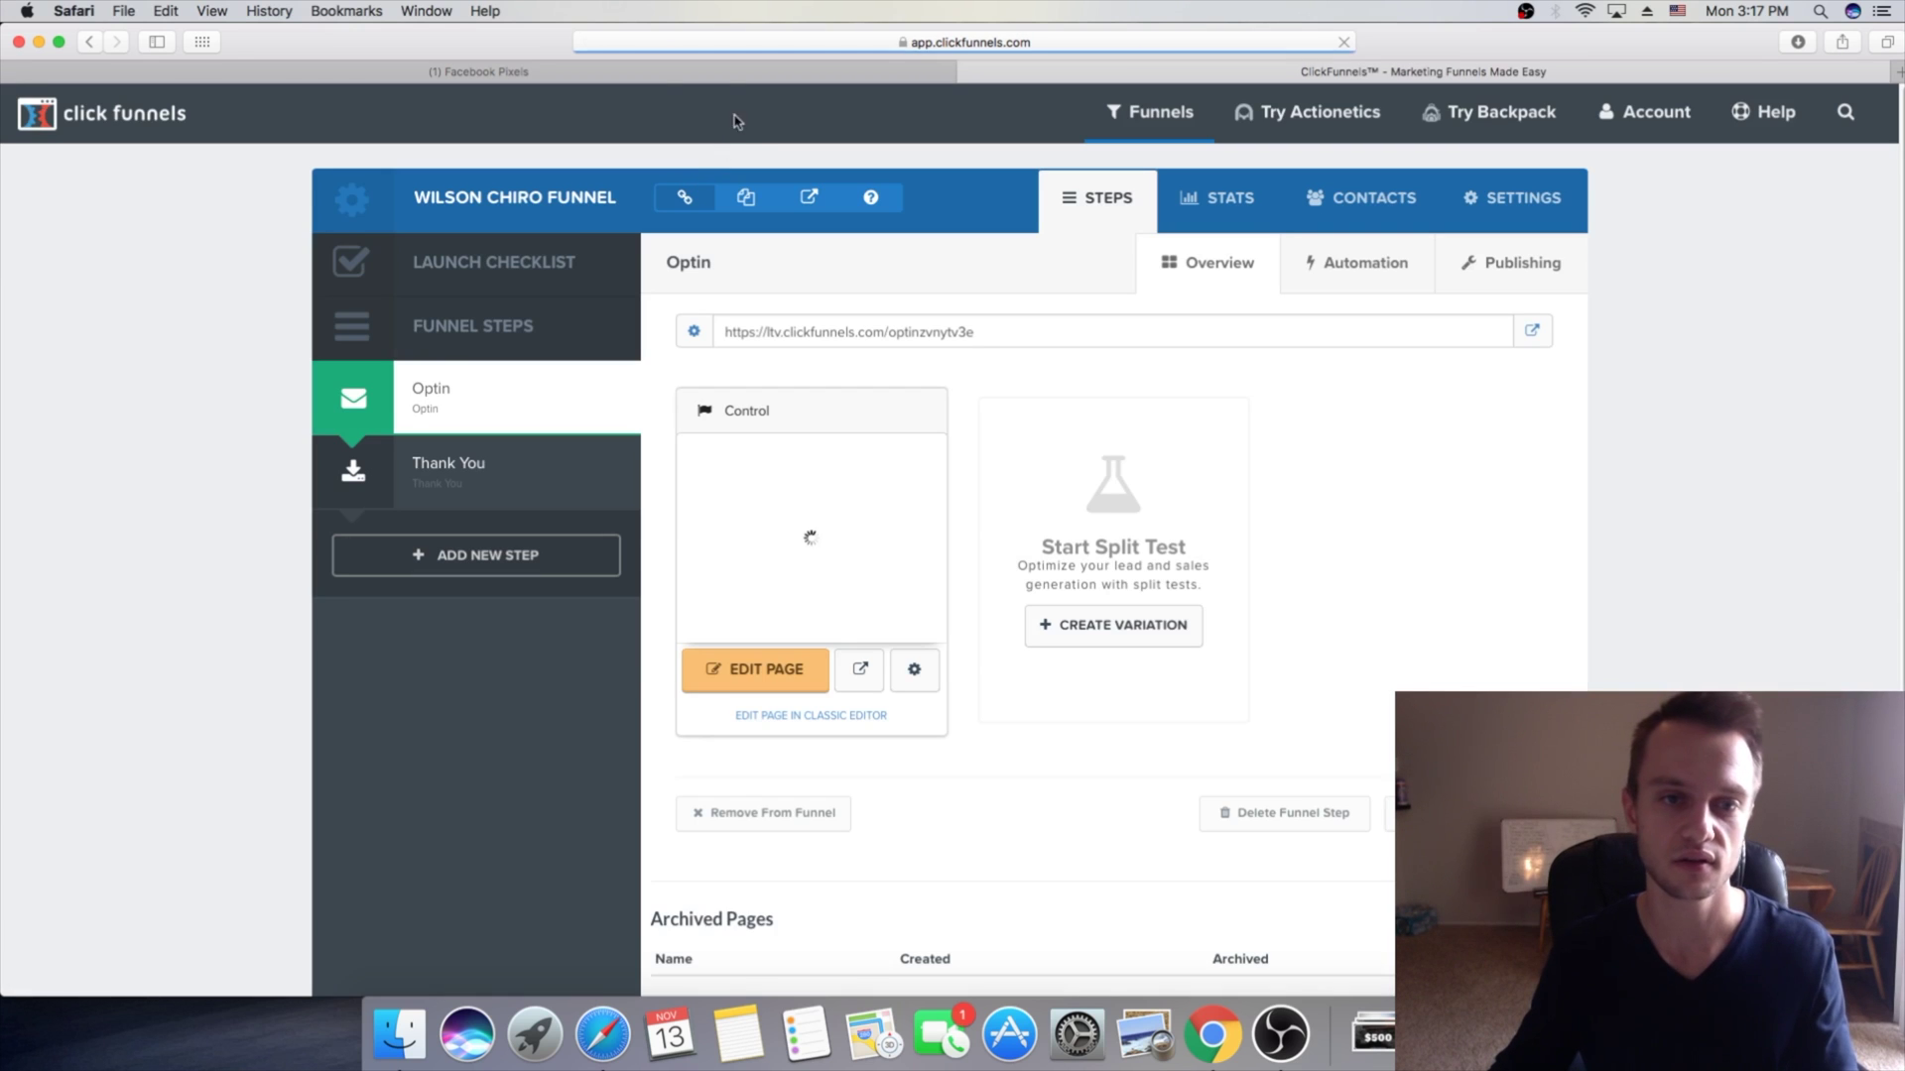
Step: Toggle View Content off, Generate Lead on, and copy the Lead event code
left_click(536, 74)
scroll(794, 426, "up", 5)
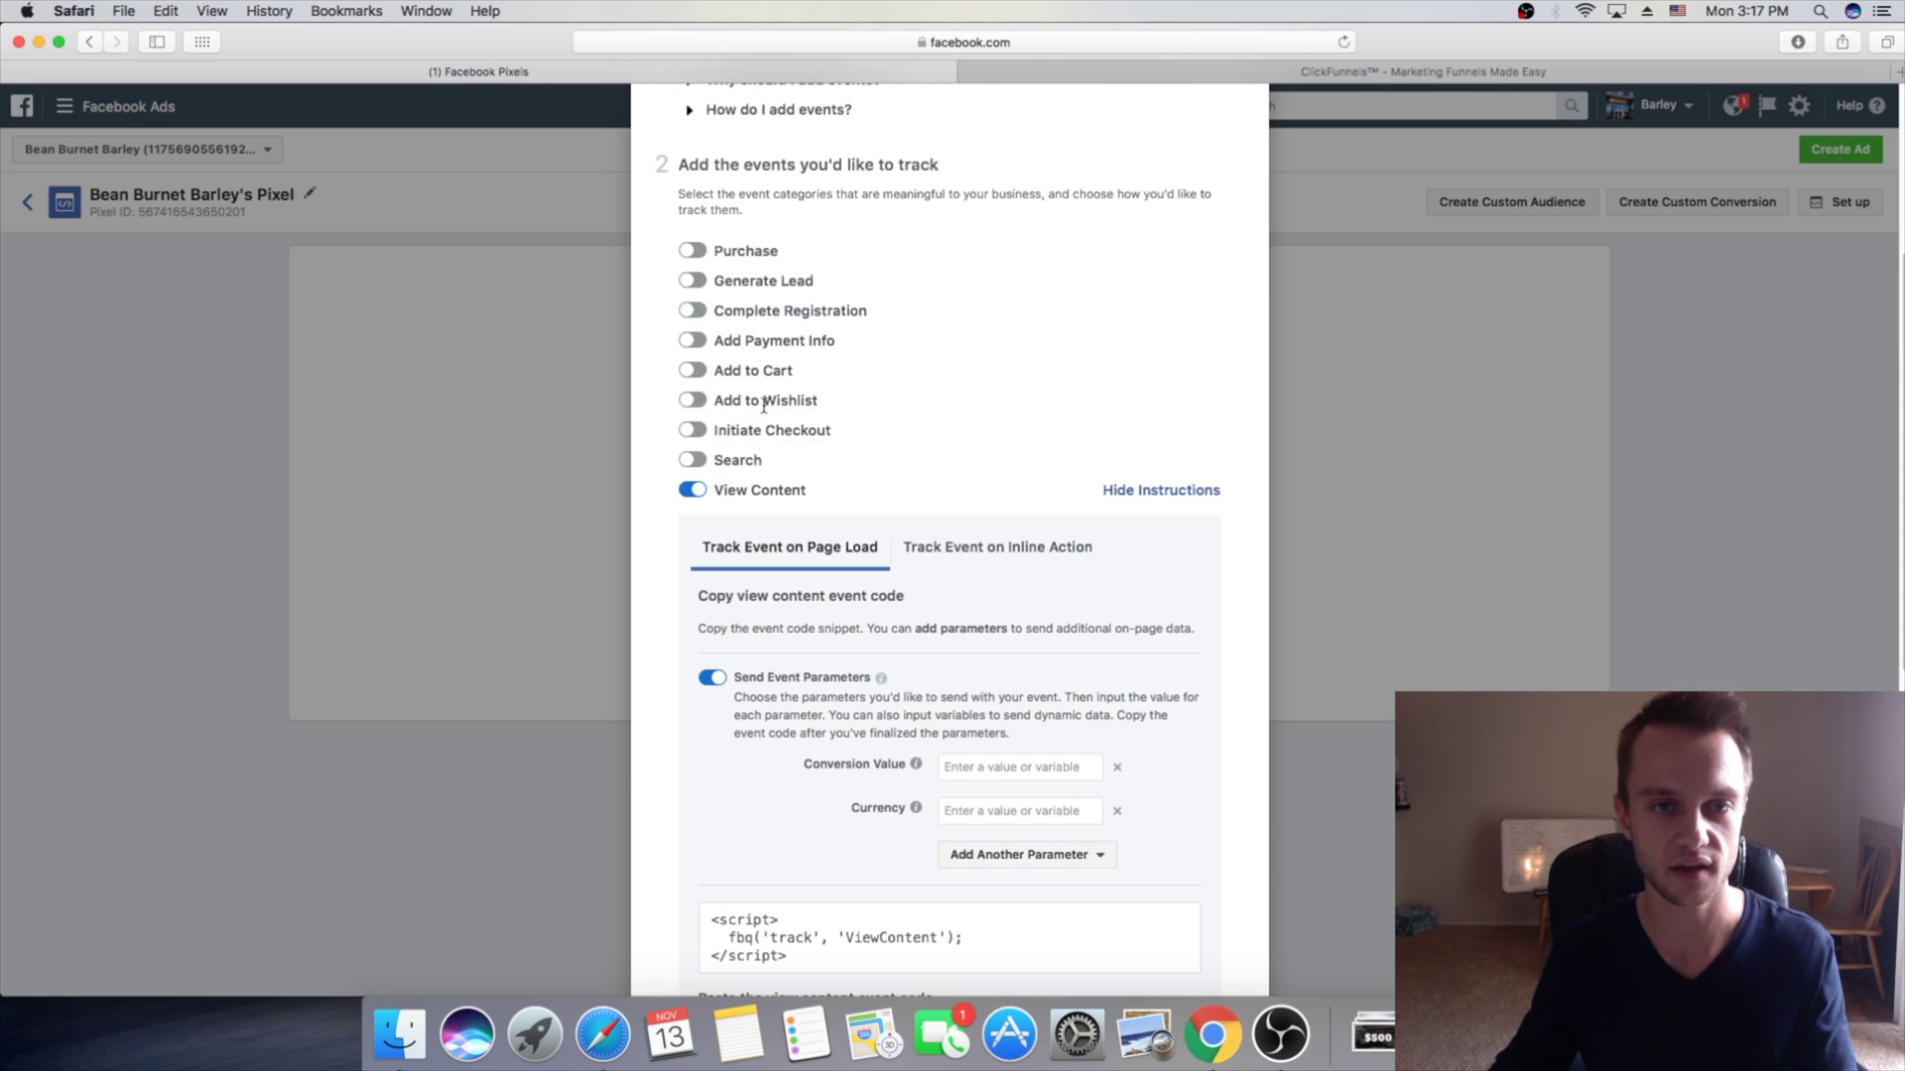
left_click(693, 490)
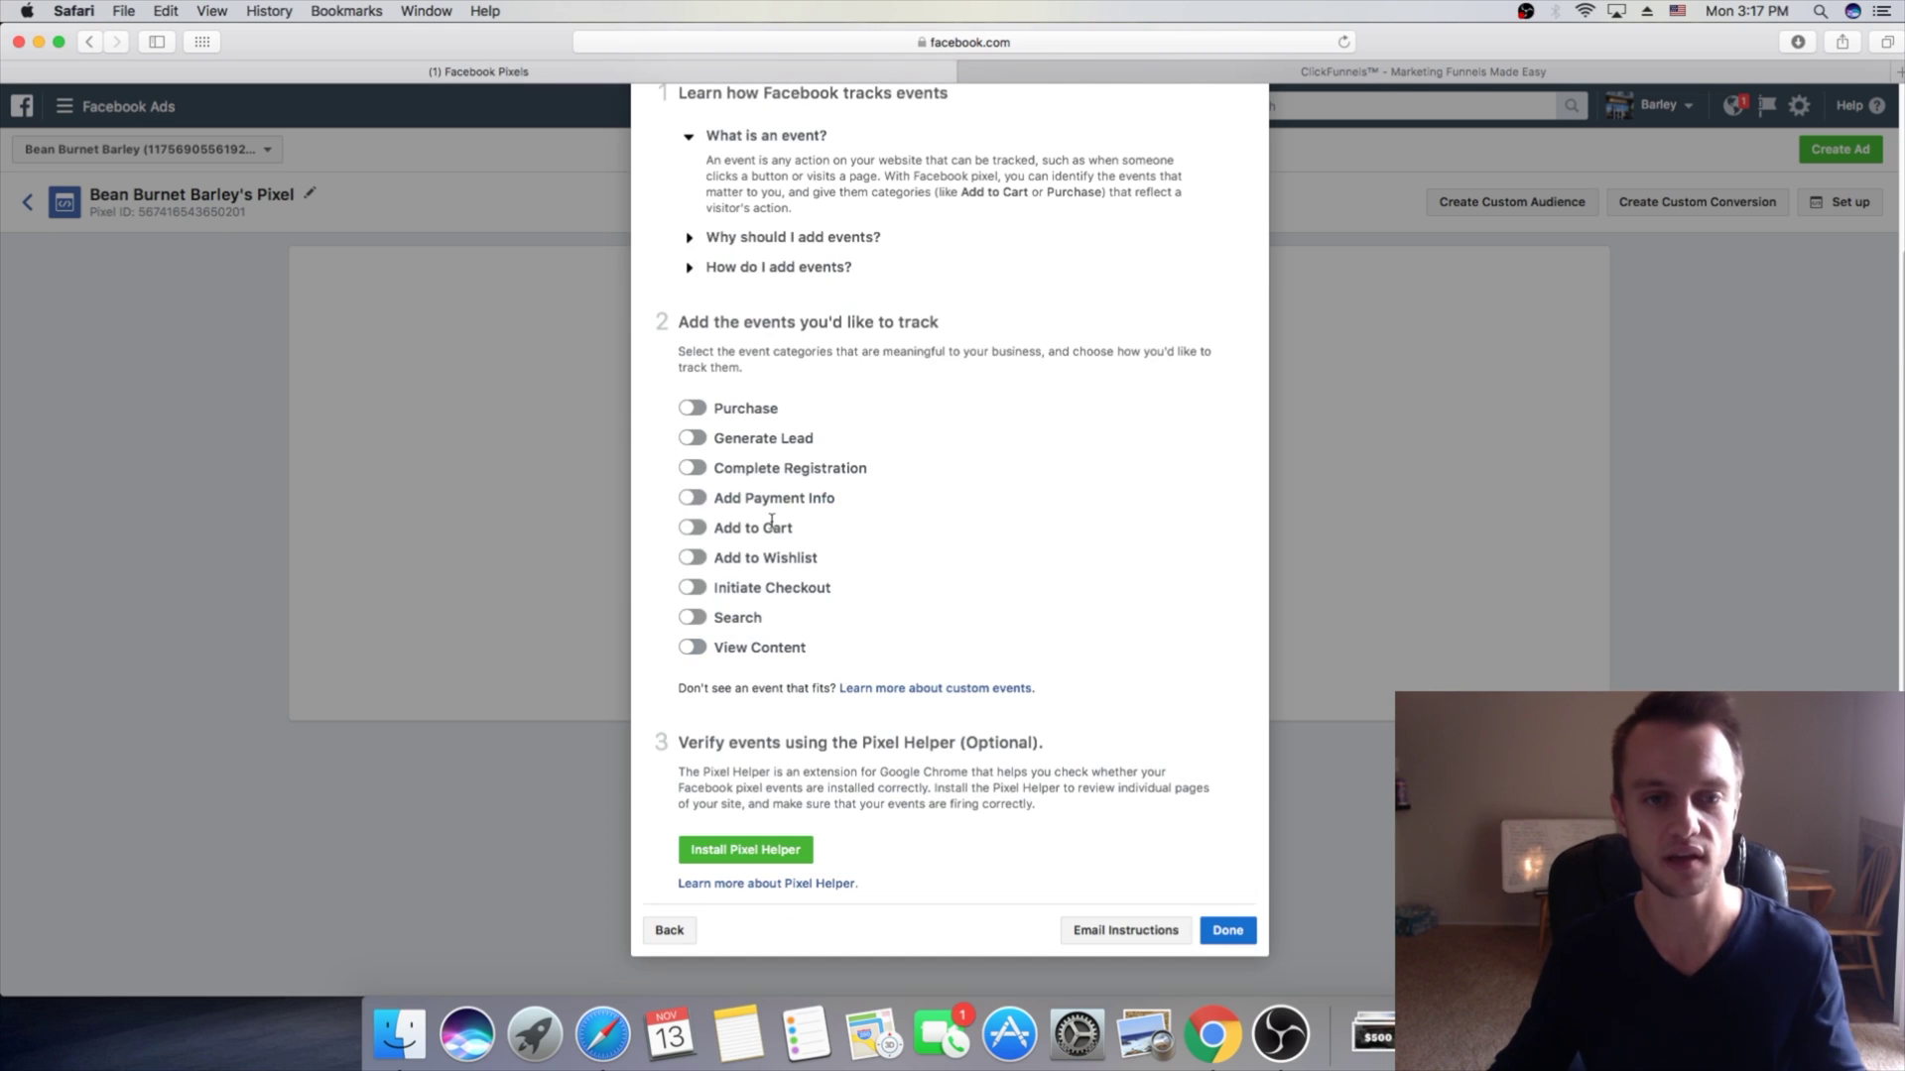
left_click(691, 441)
scroll(985, 470, "down", 4)
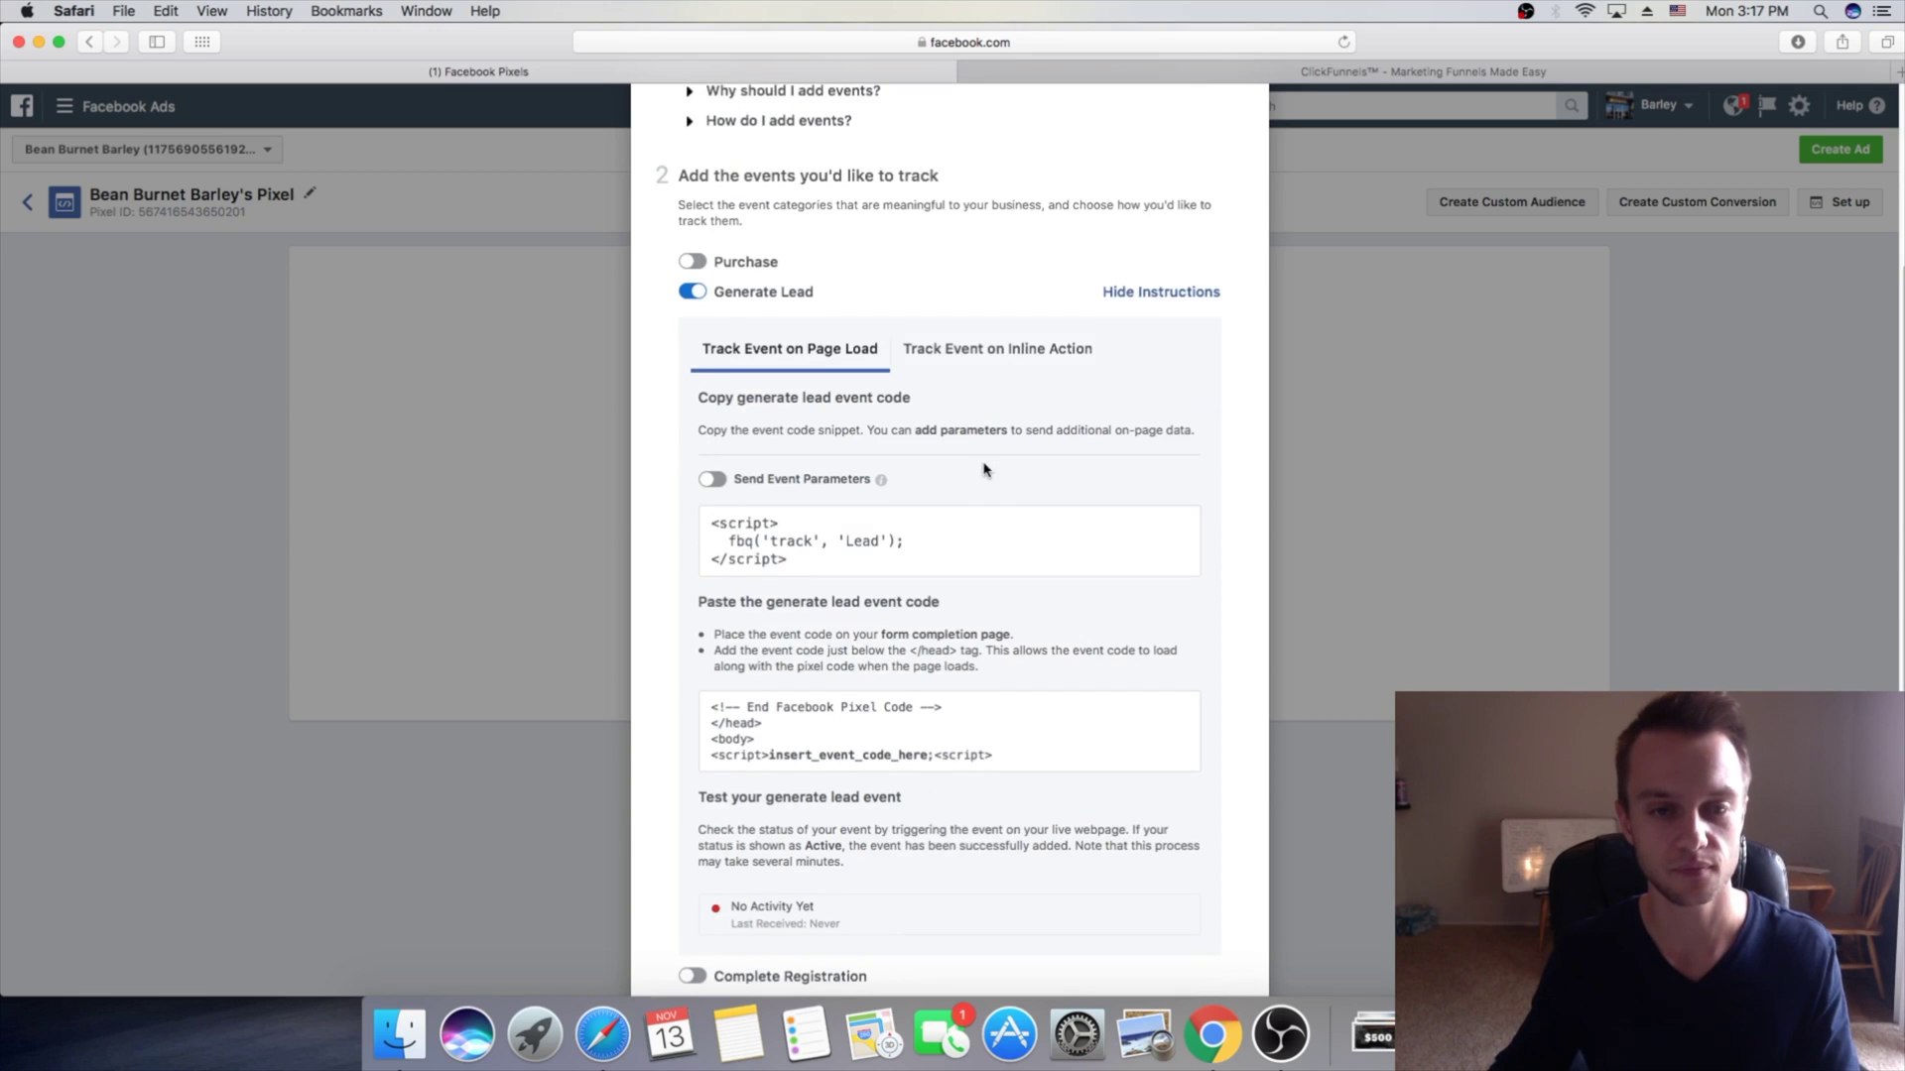
mouse_move(898, 501)
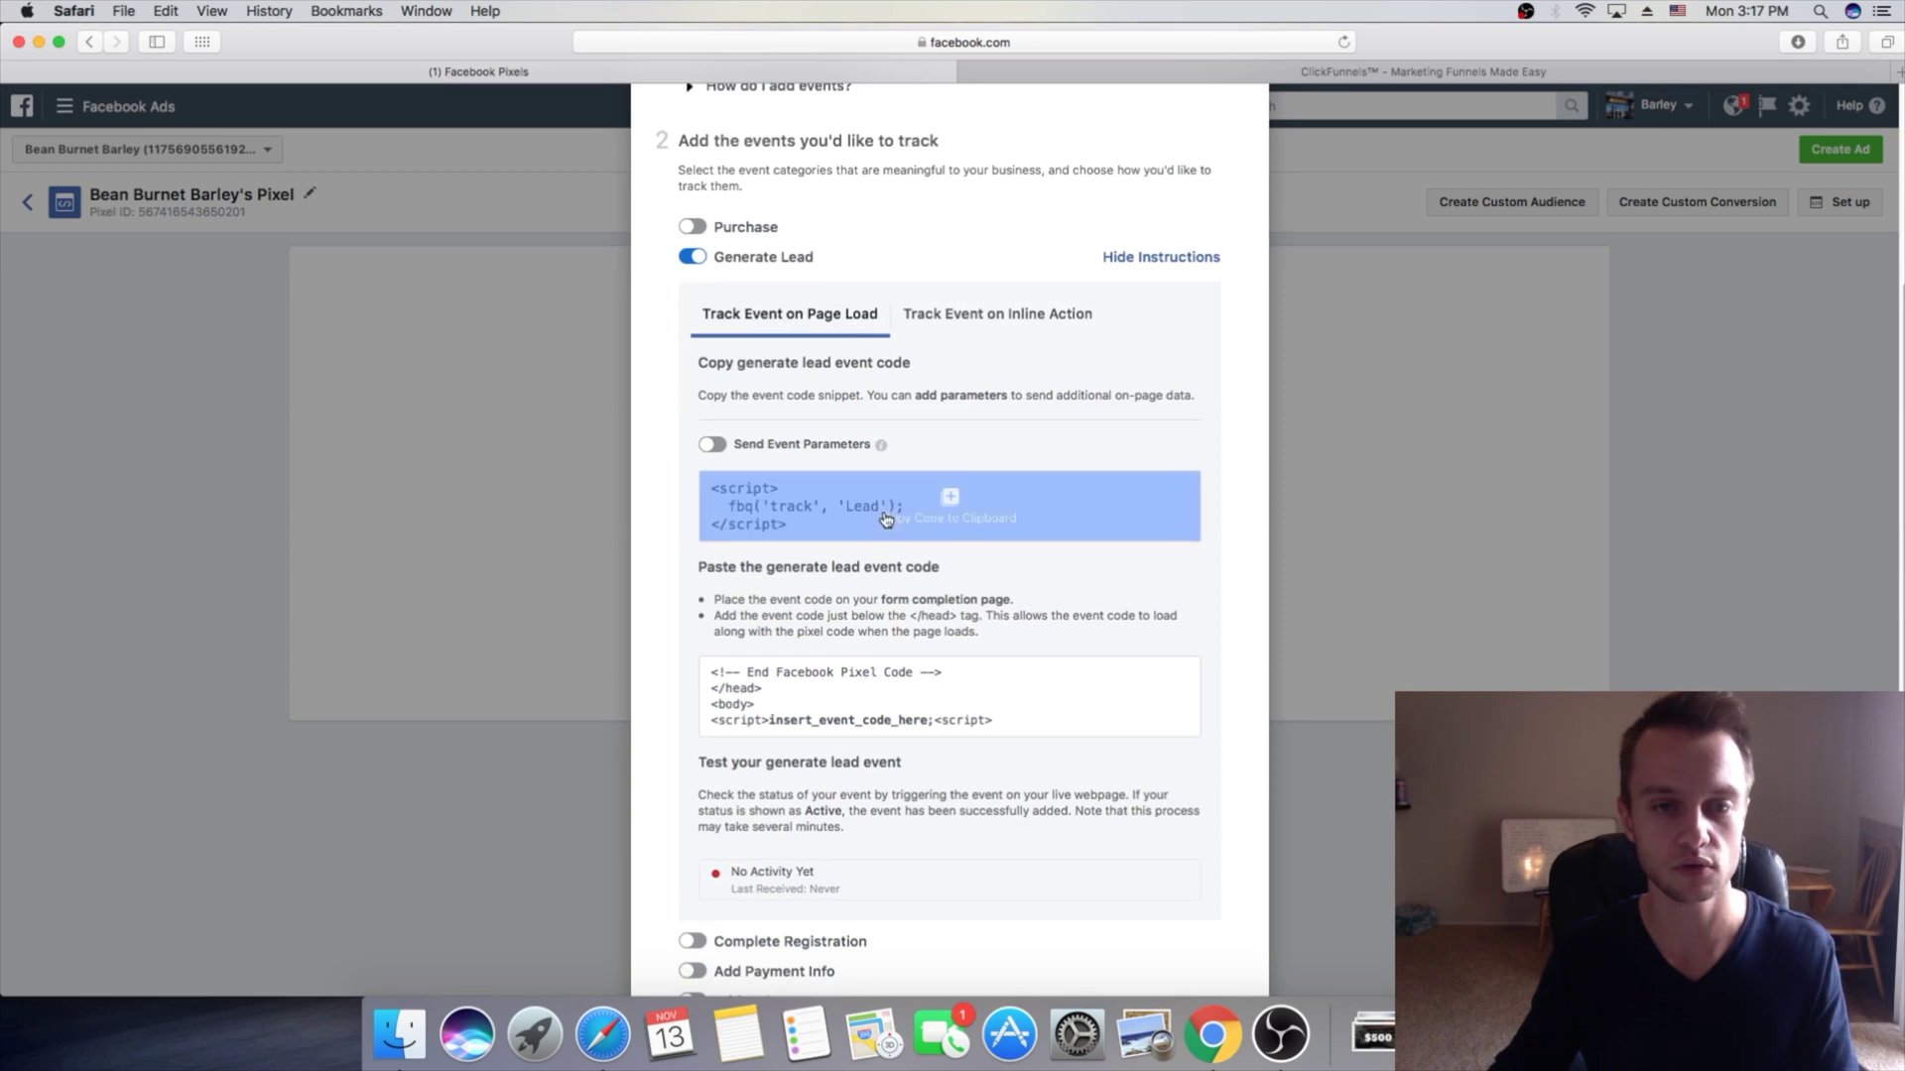
left_click(967, 507)
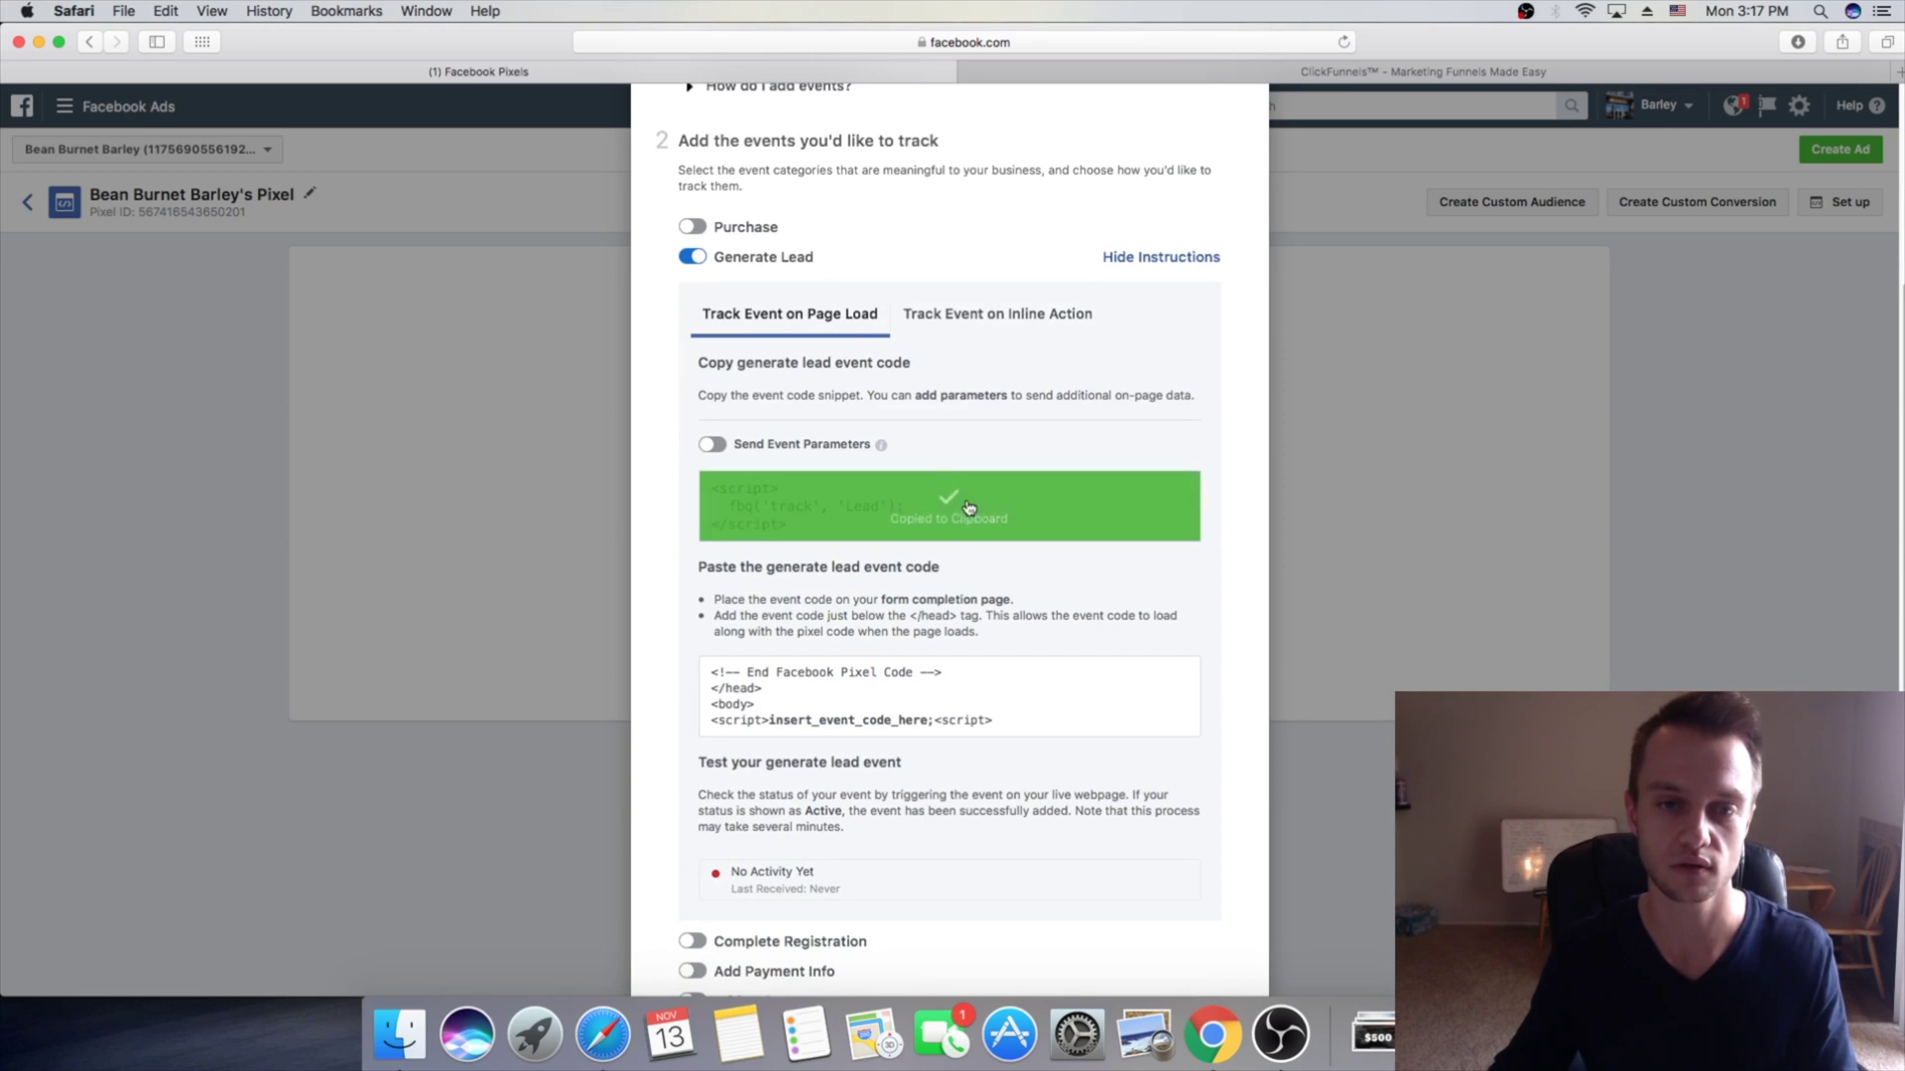
left_click(1543, 66)
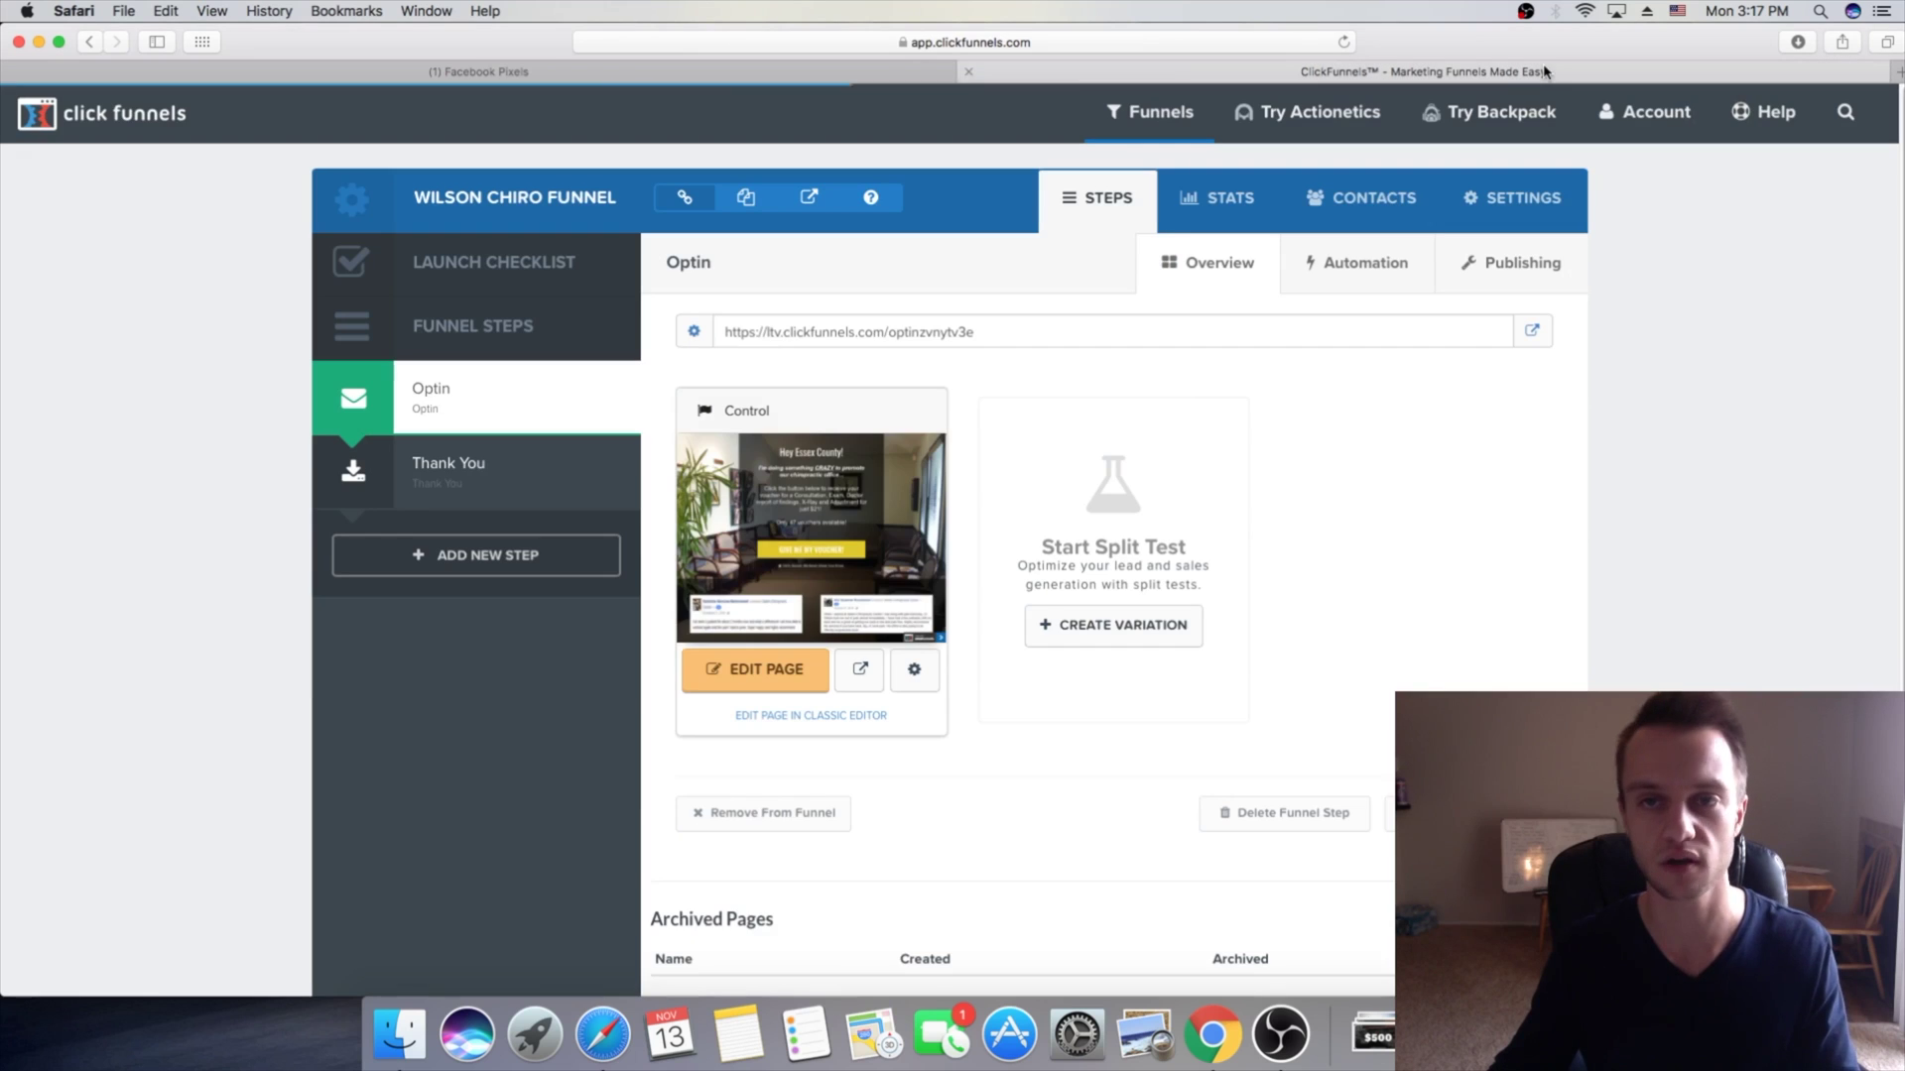
Step: Paste the Lead script into the Thank You page's Header Code, then save and exit
left_click(442, 475)
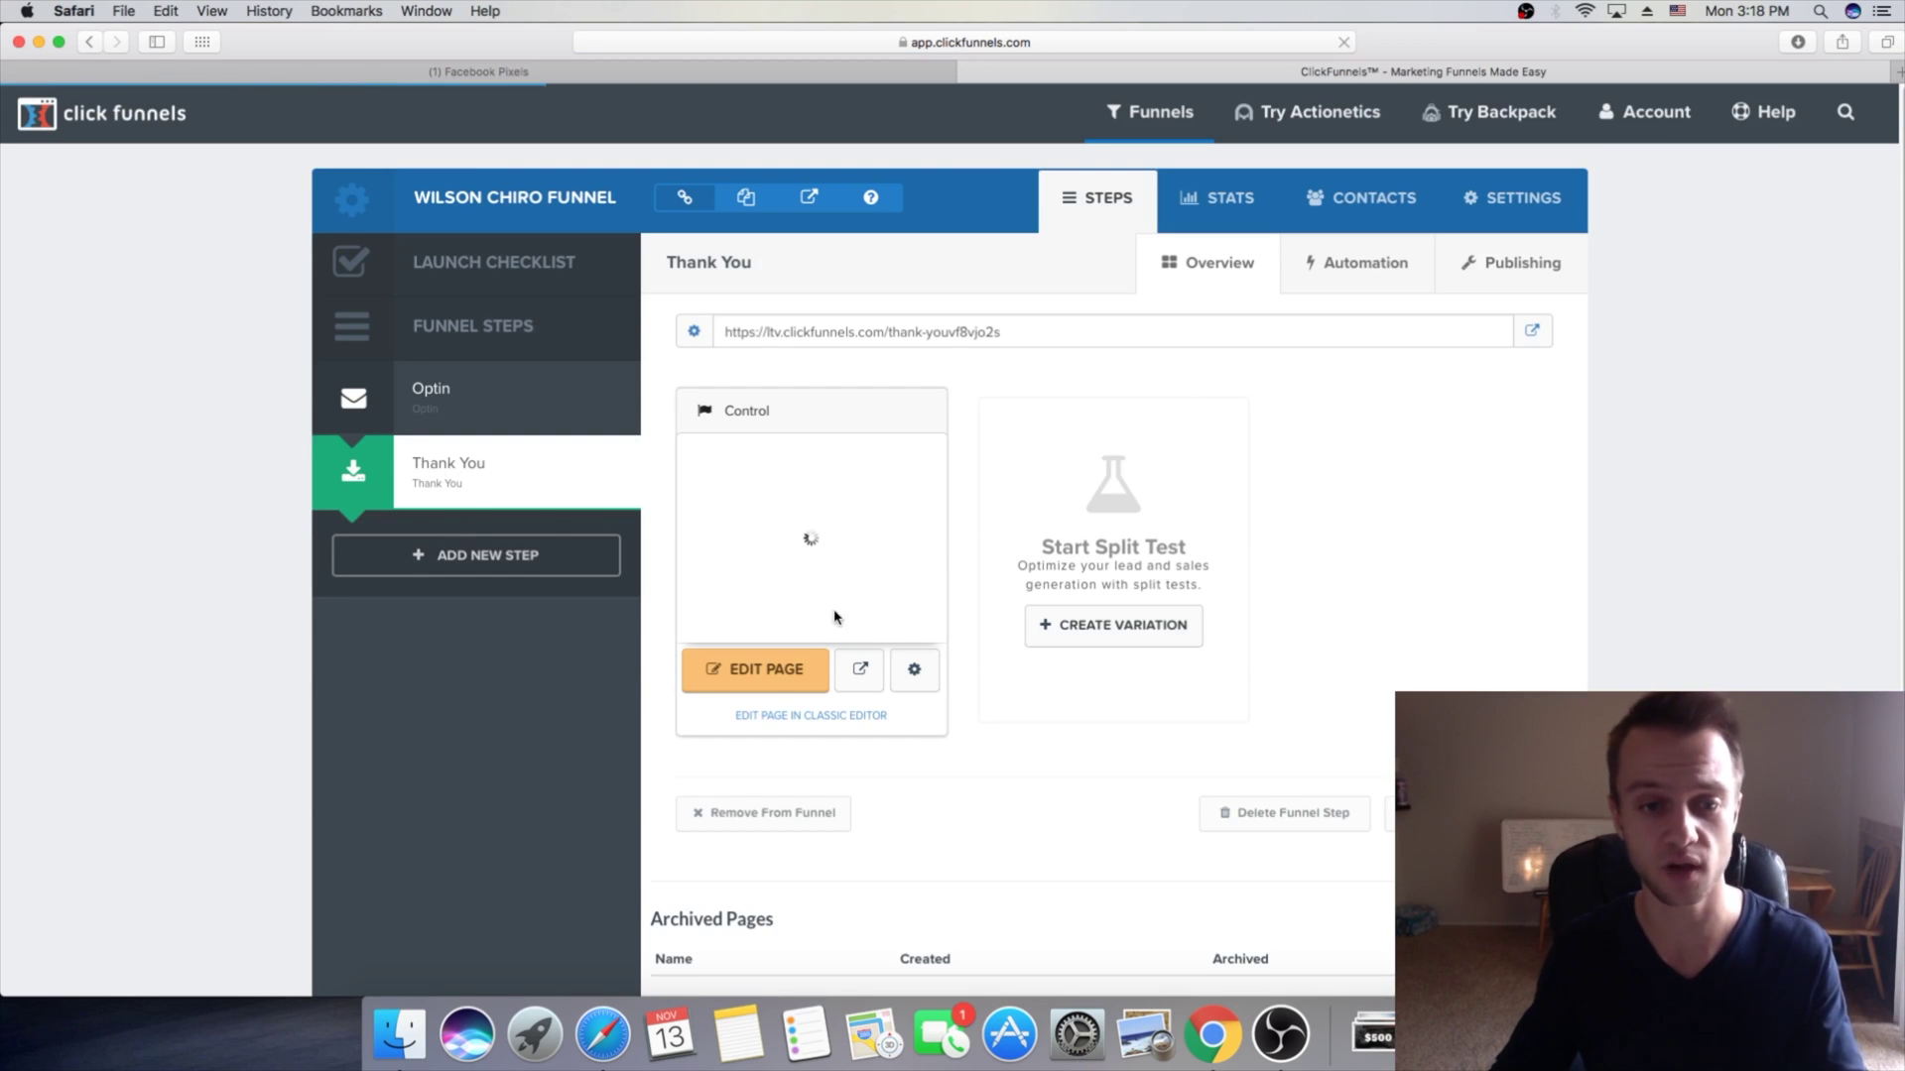
left_click(781, 676)
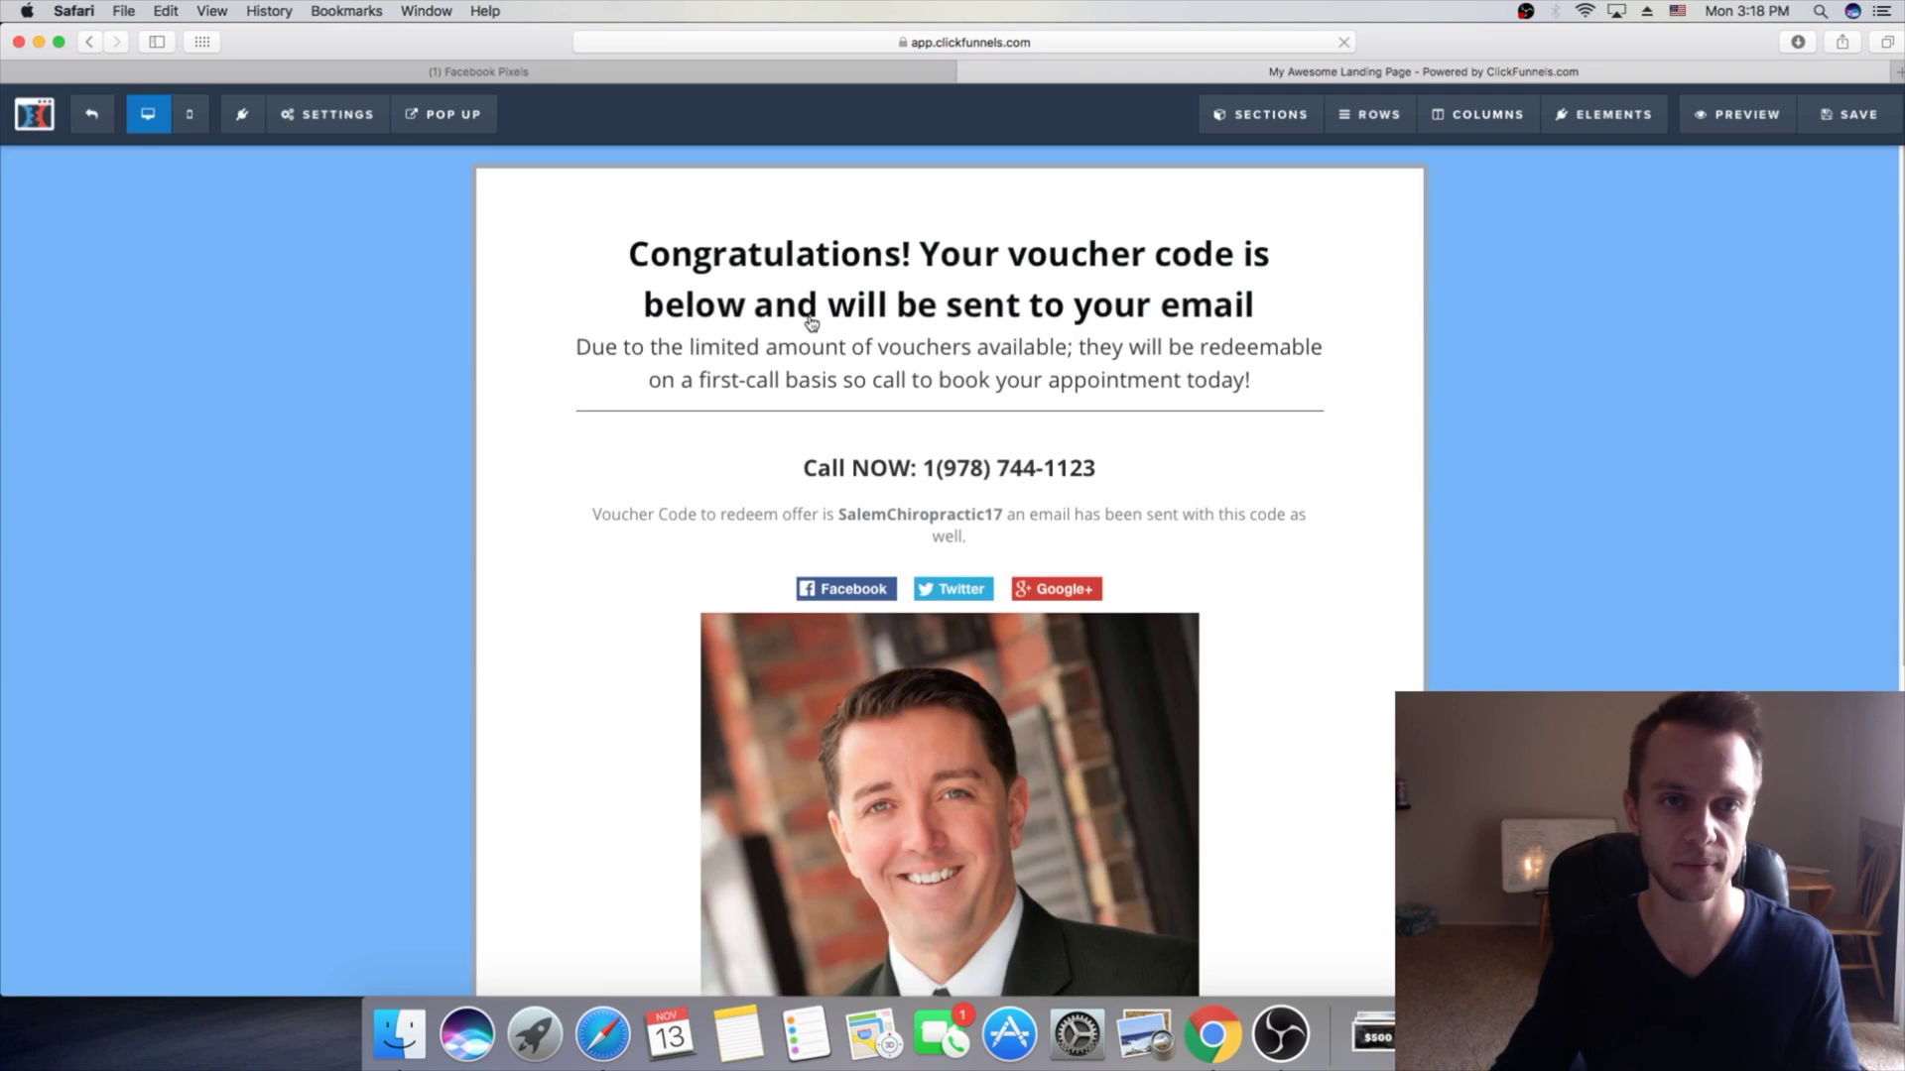
mouse_move(340, 108)
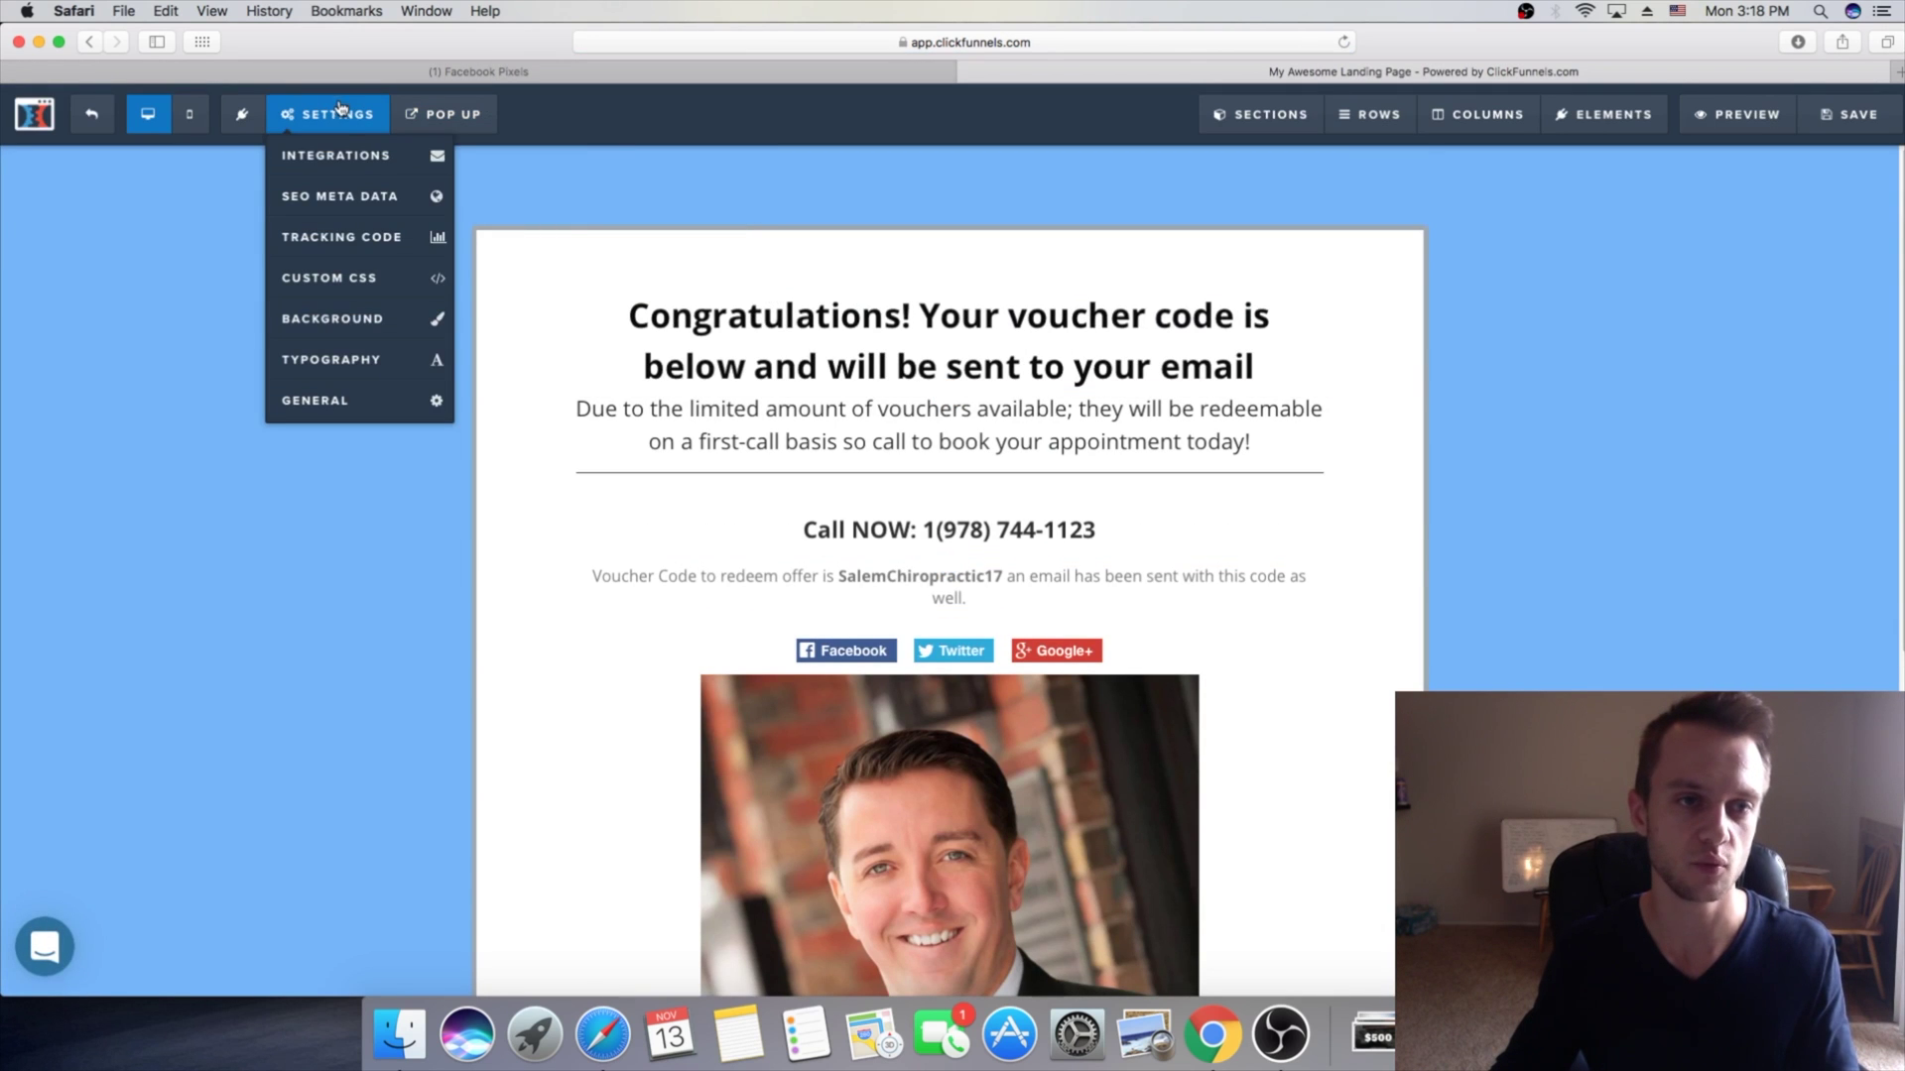
left_click(381, 243)
left_click(846, 285)
type("<script>   fbq('track', 'Lead'); </script>")
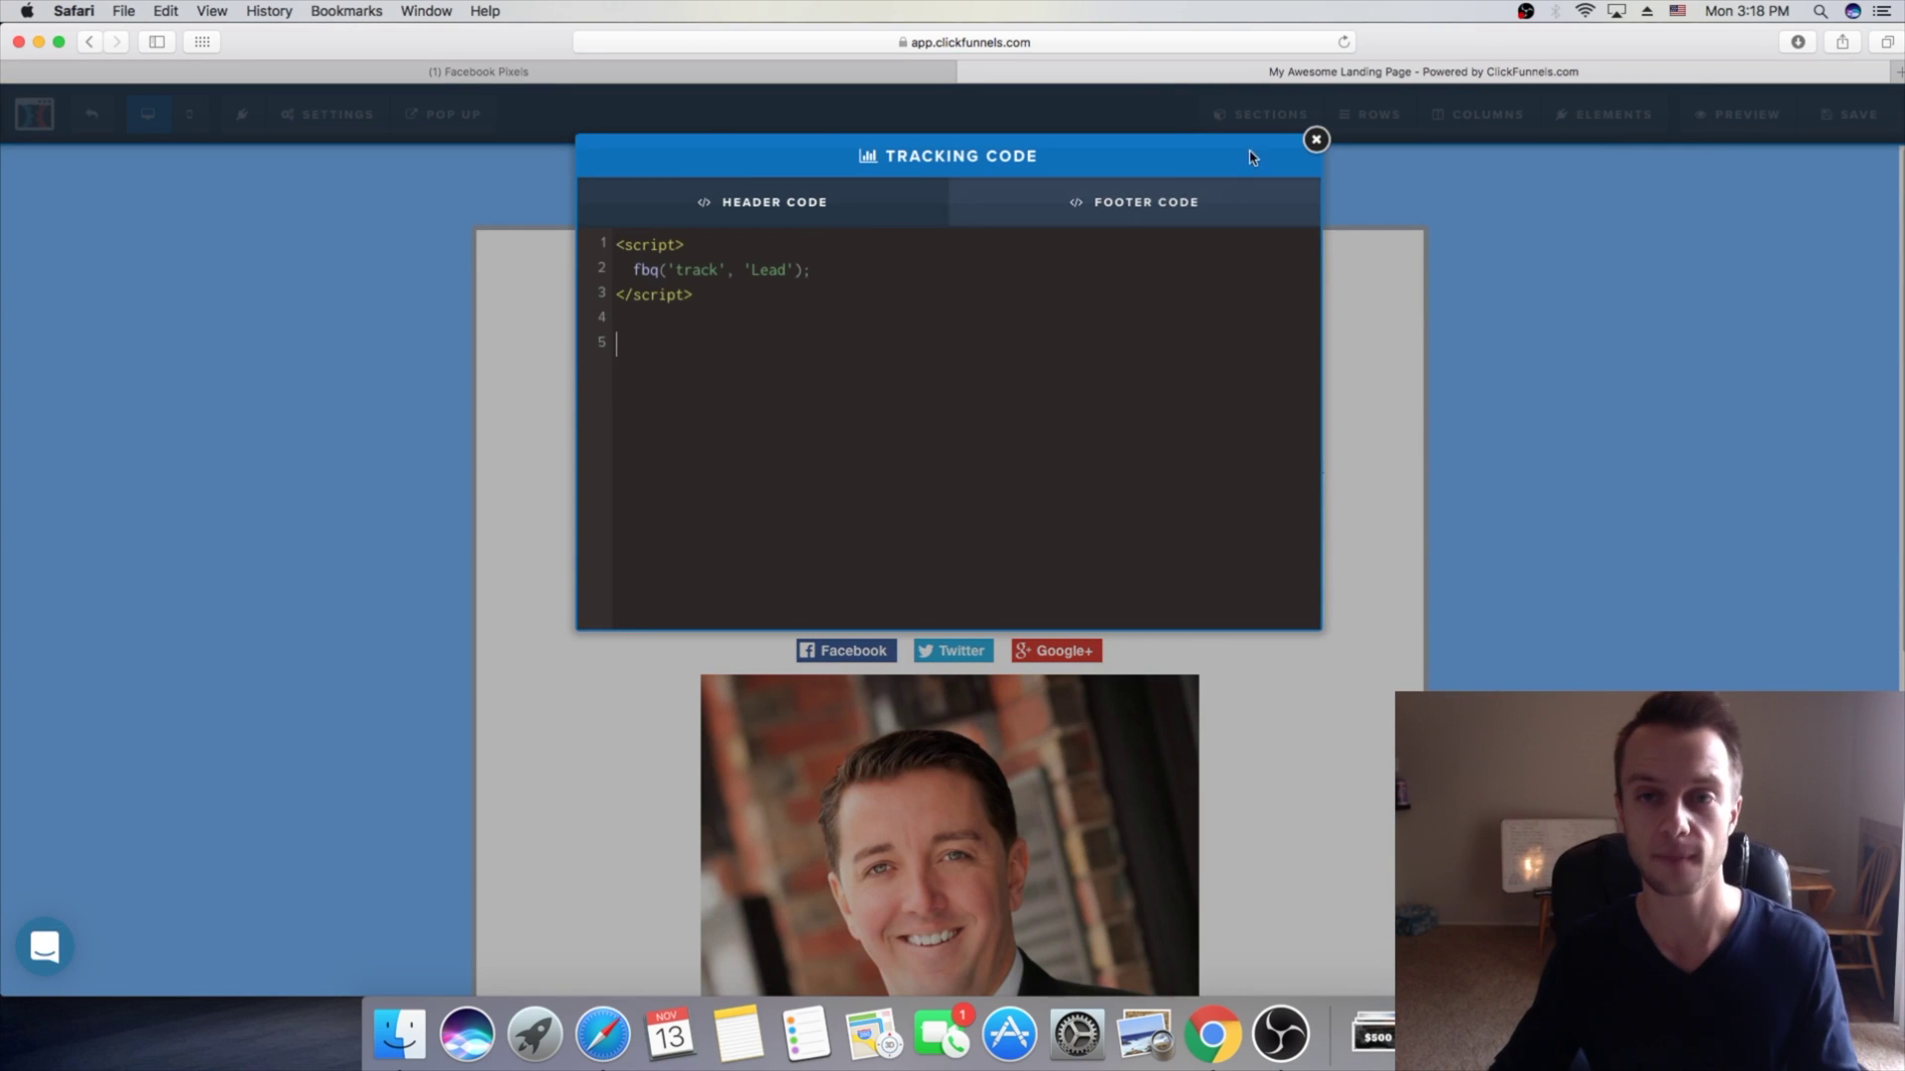
left_click(1315, 139)
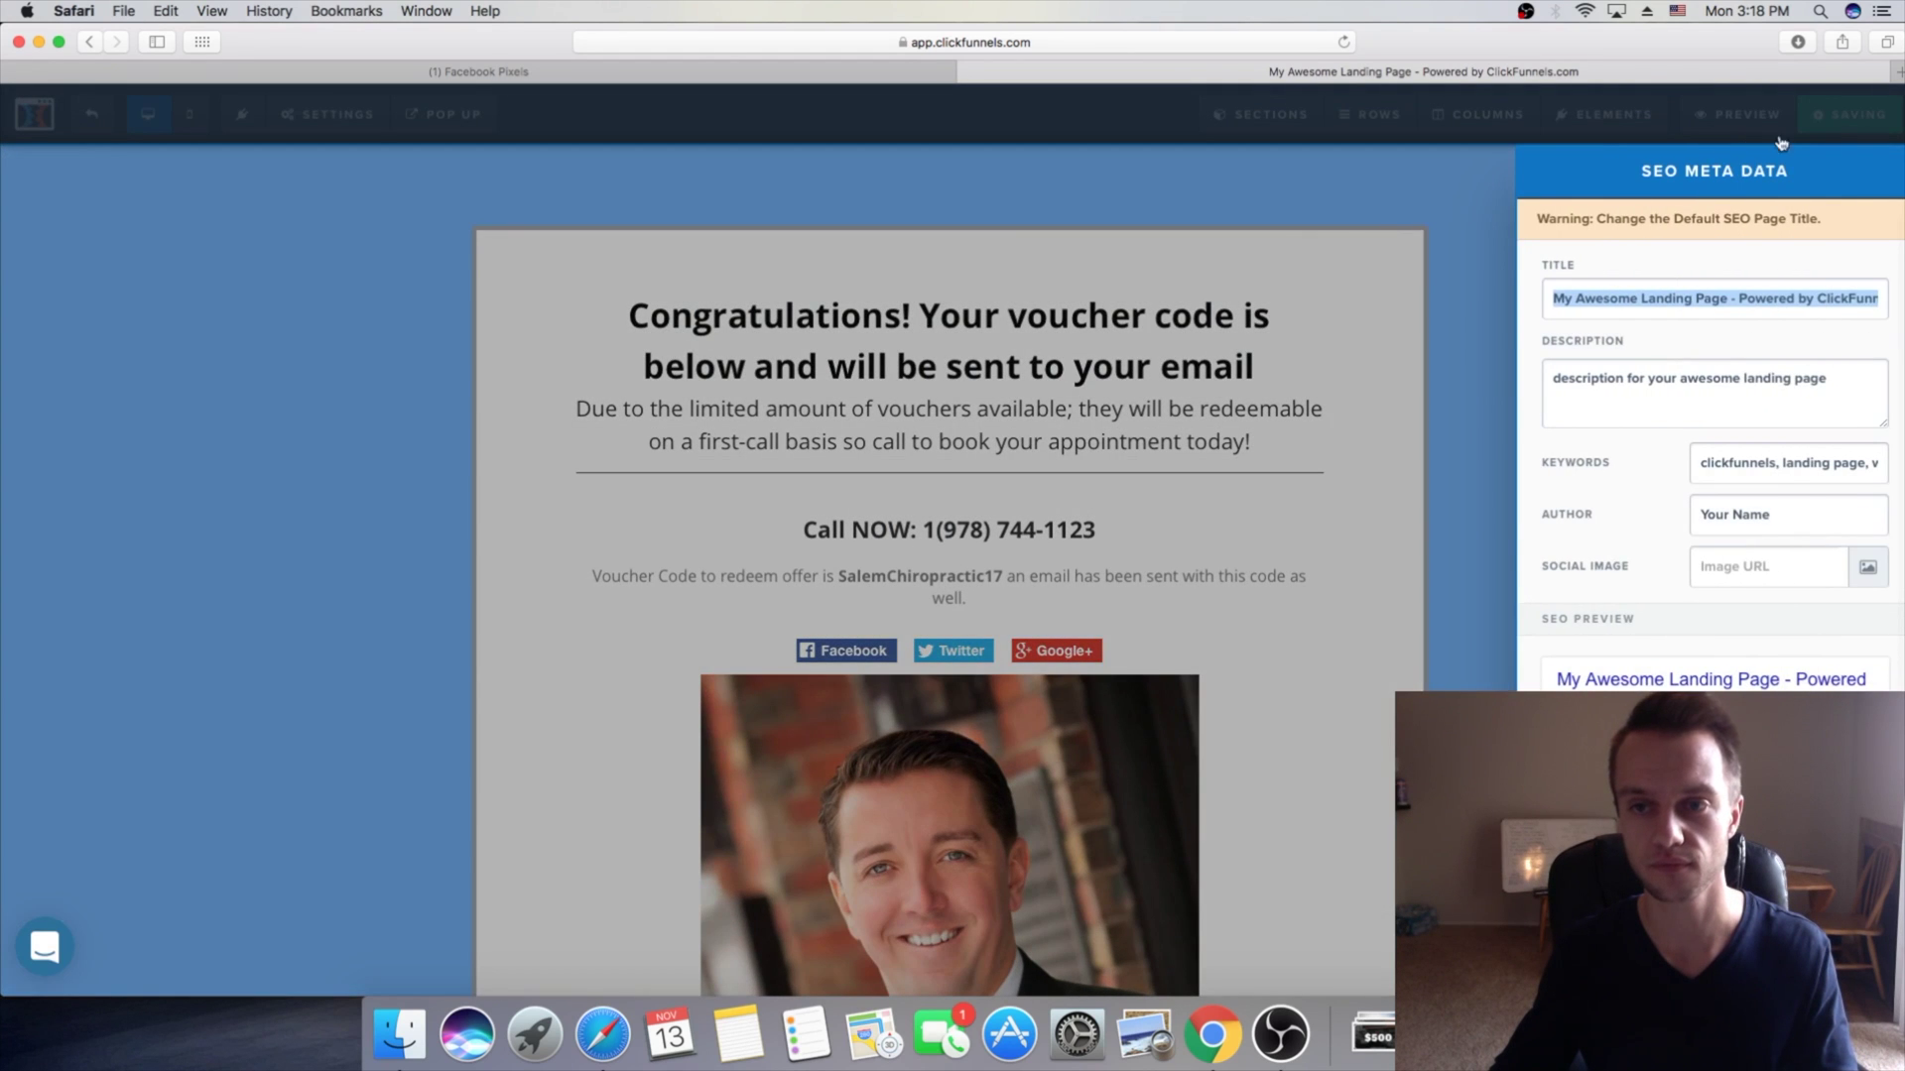
left_click(1278, 184)
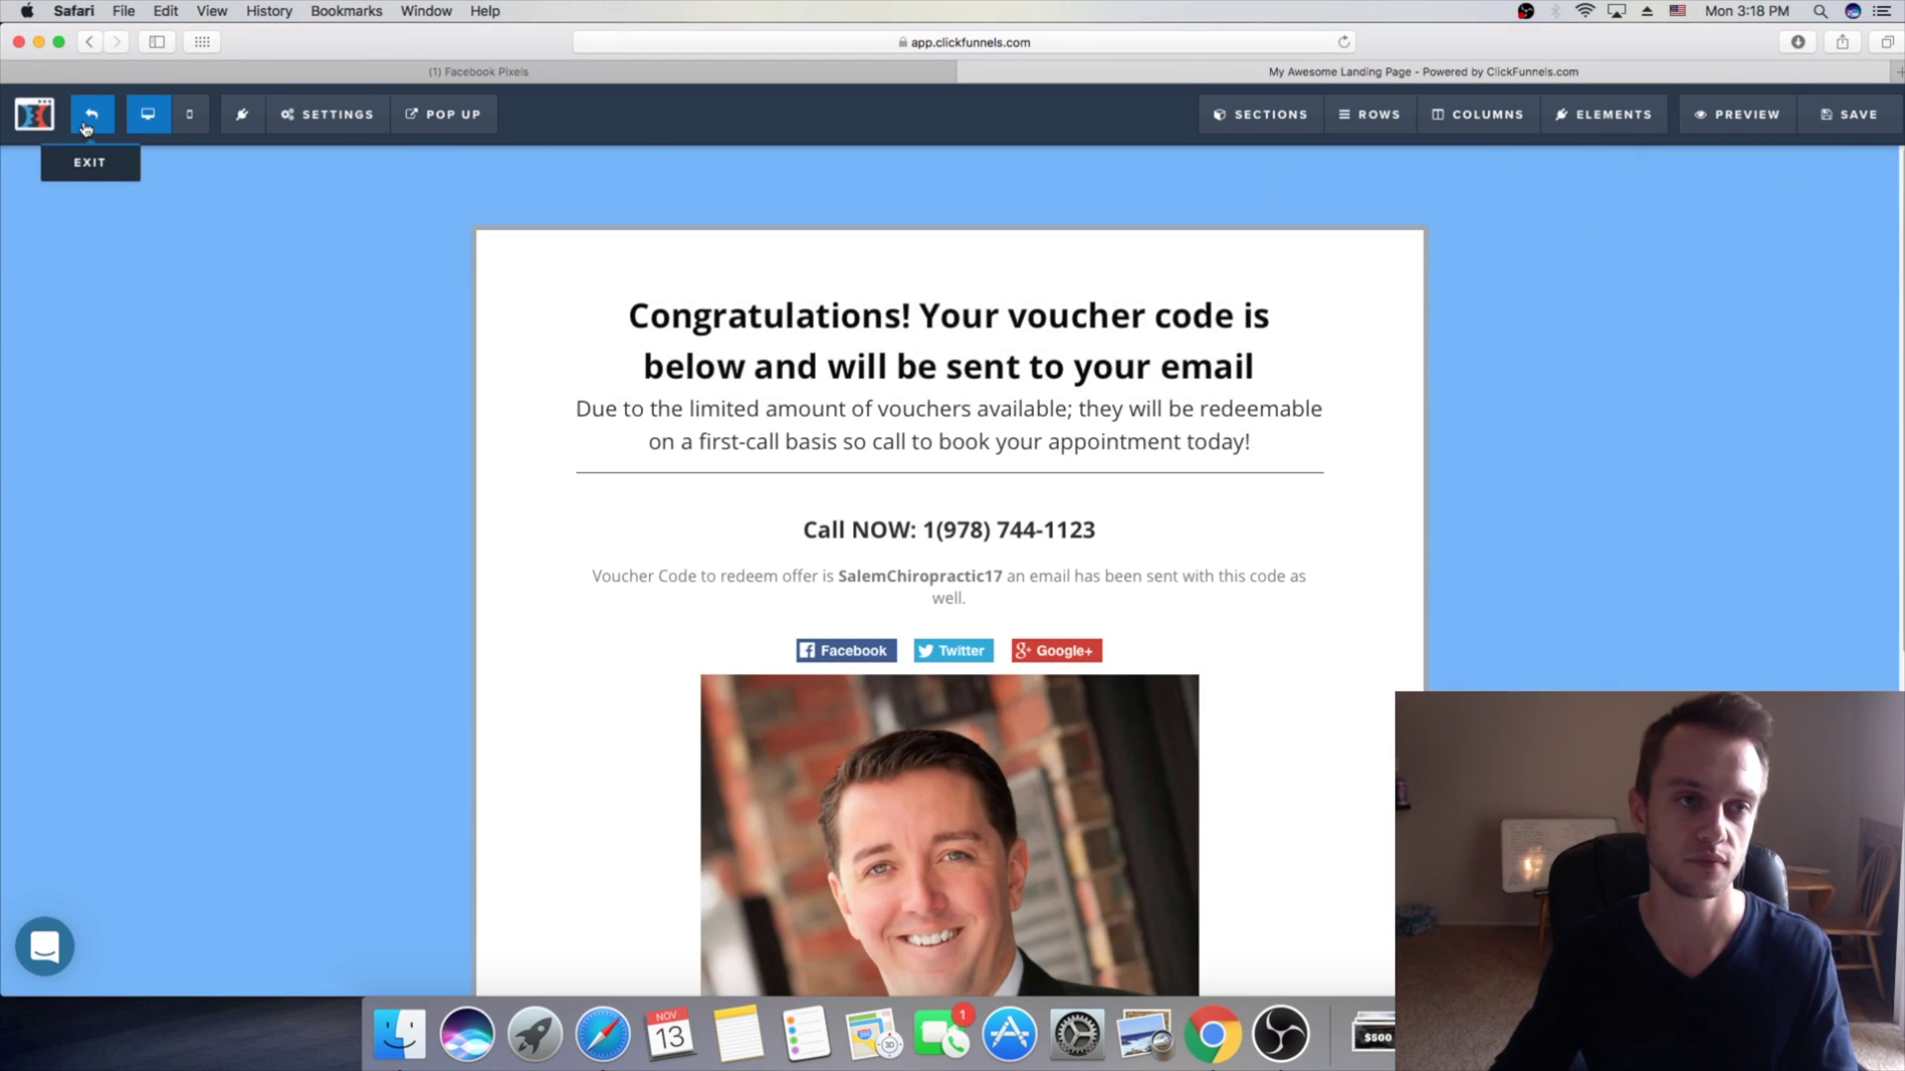
left_click(33, 114)
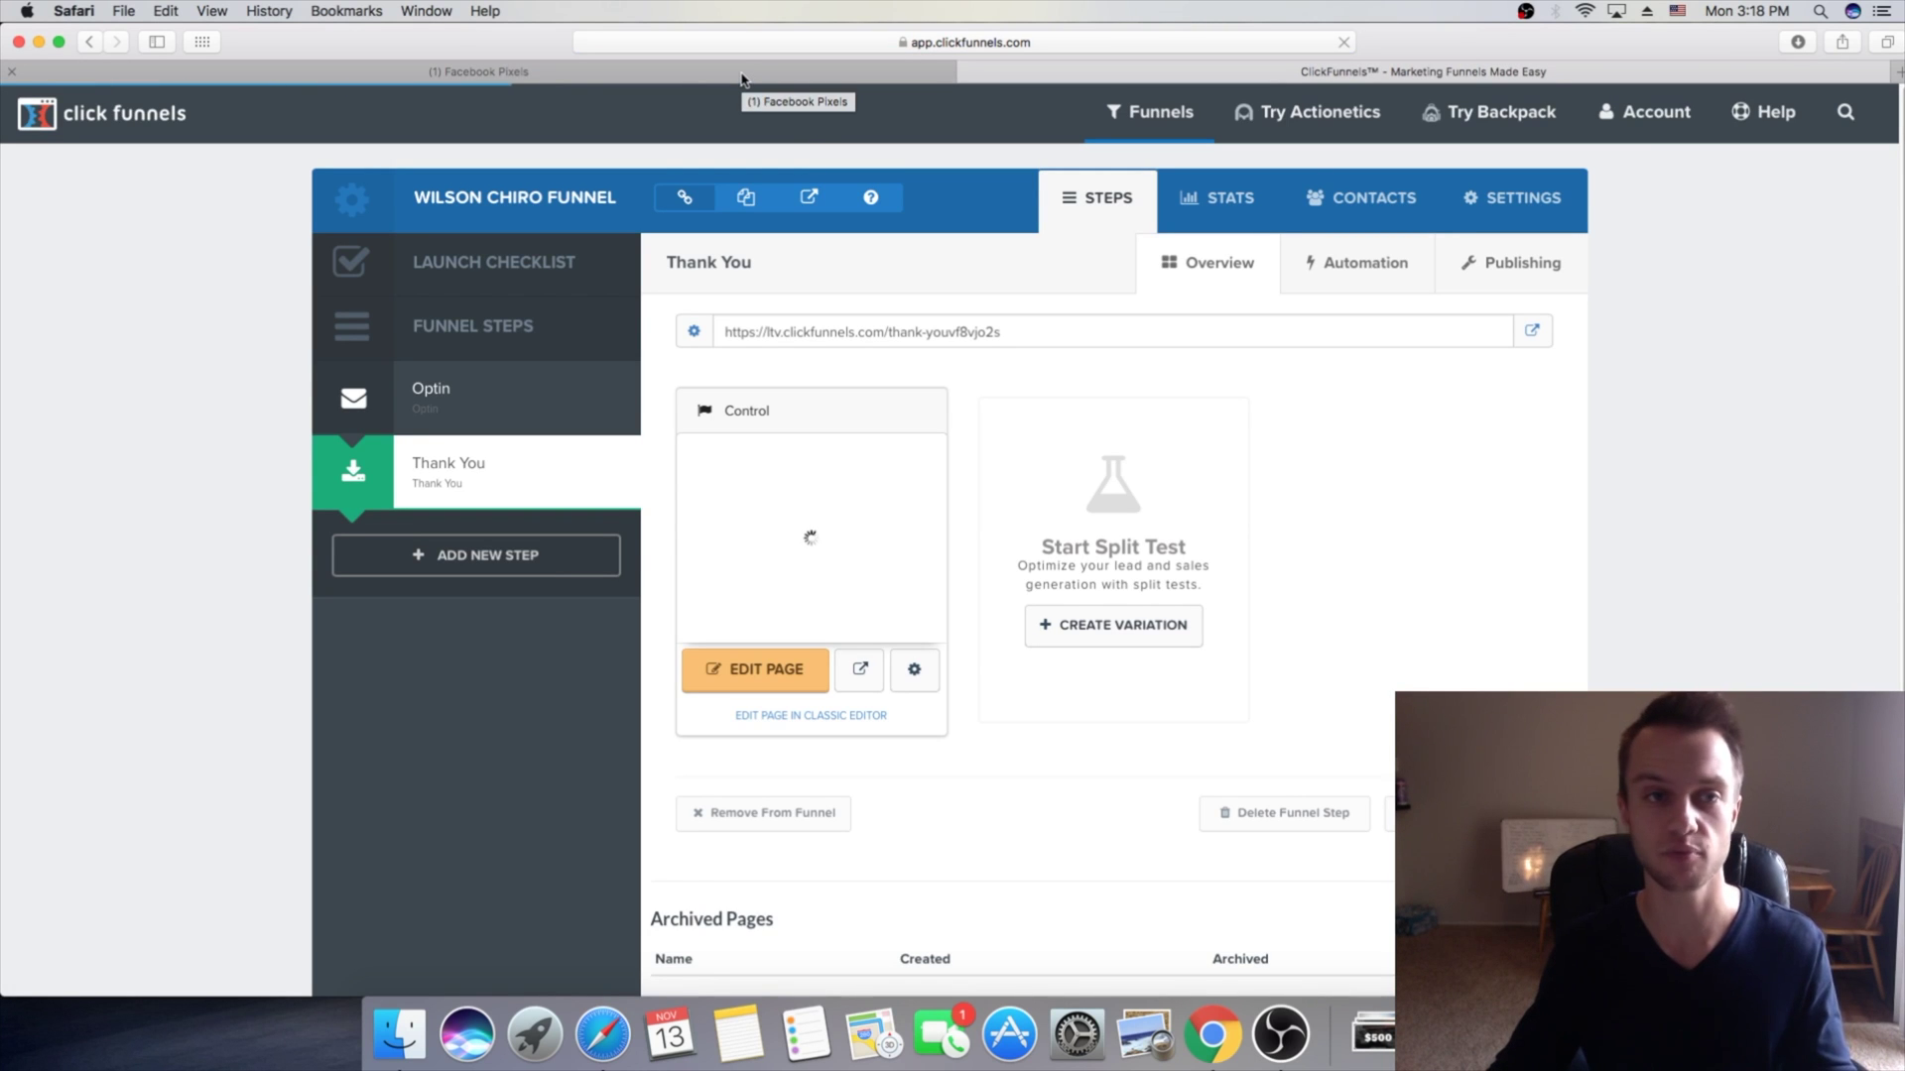
left_click(742, 80)
Step: Close the pixel setup dialog with Done and return to the Wilson Chiro Funnel
scroll(1080, 579, "down", 10)
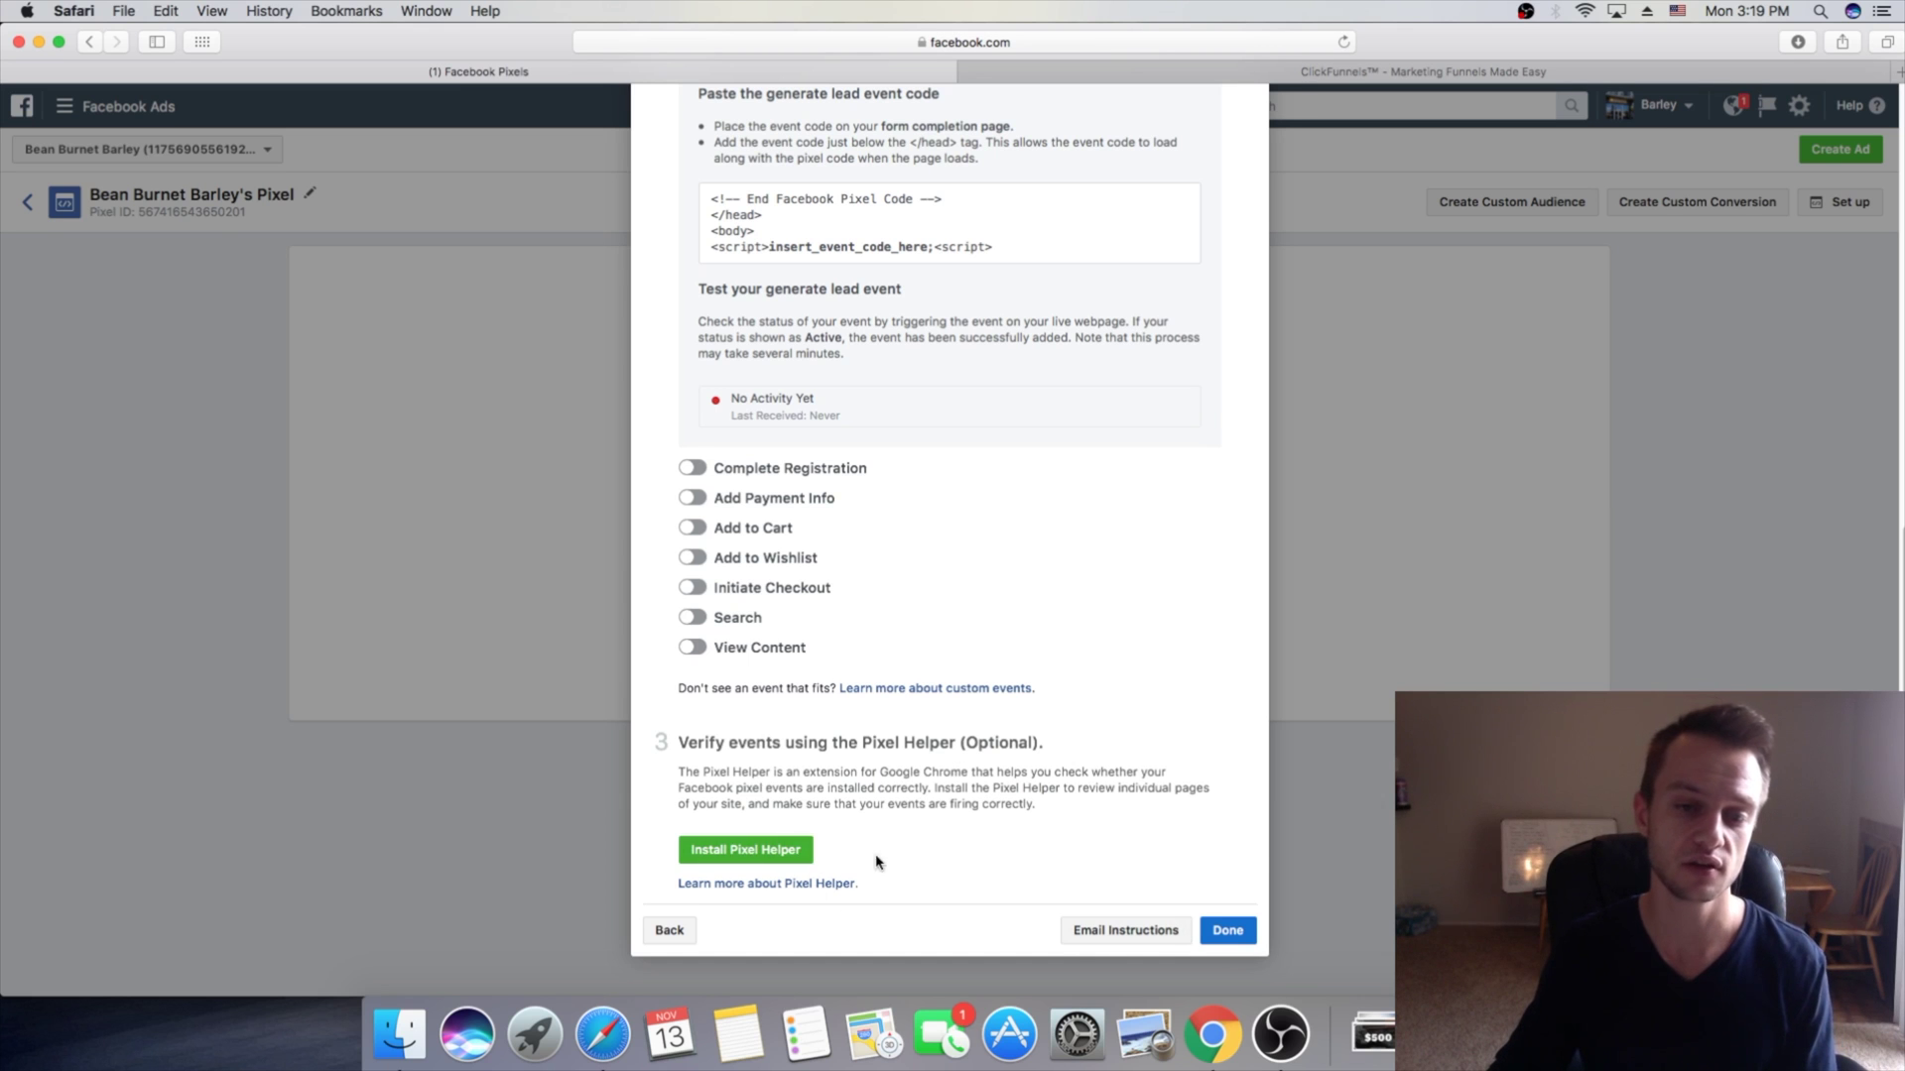
left_click(1229, 931)
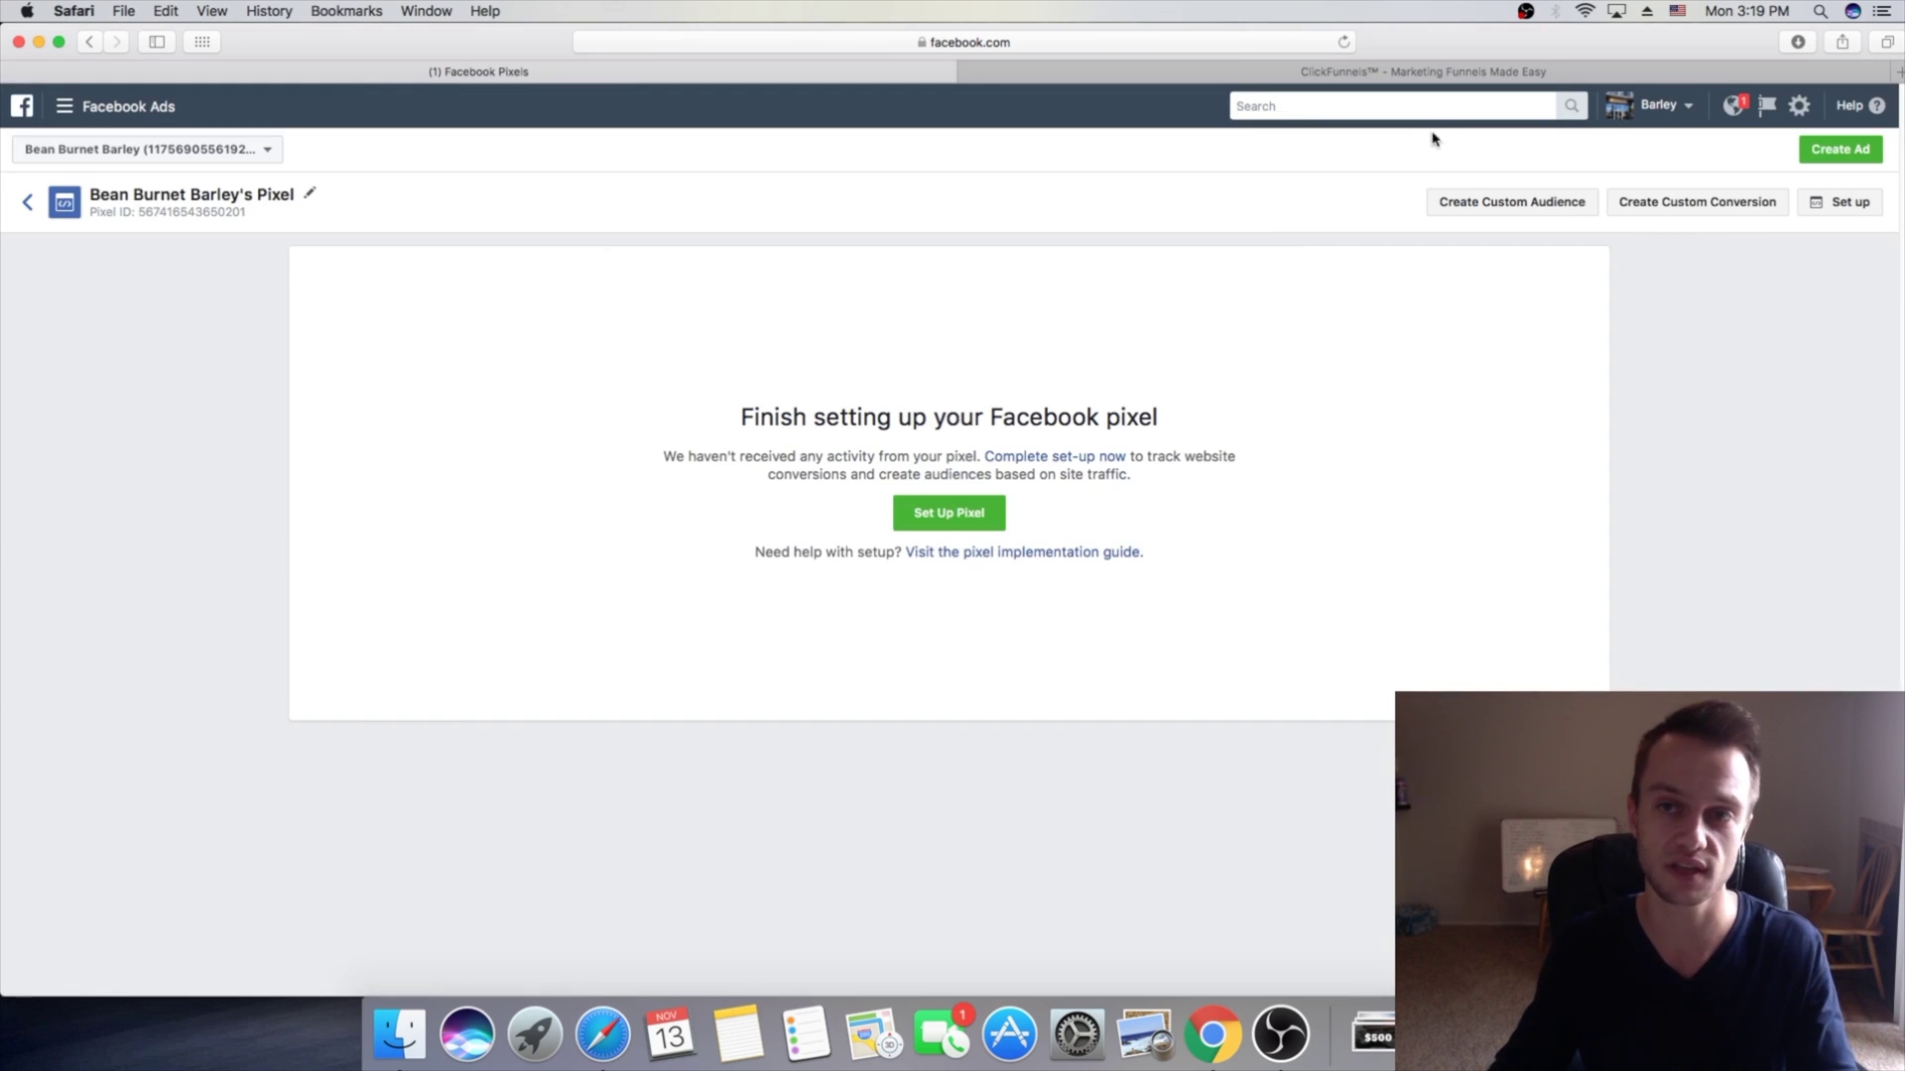
left_click(1371, 75)
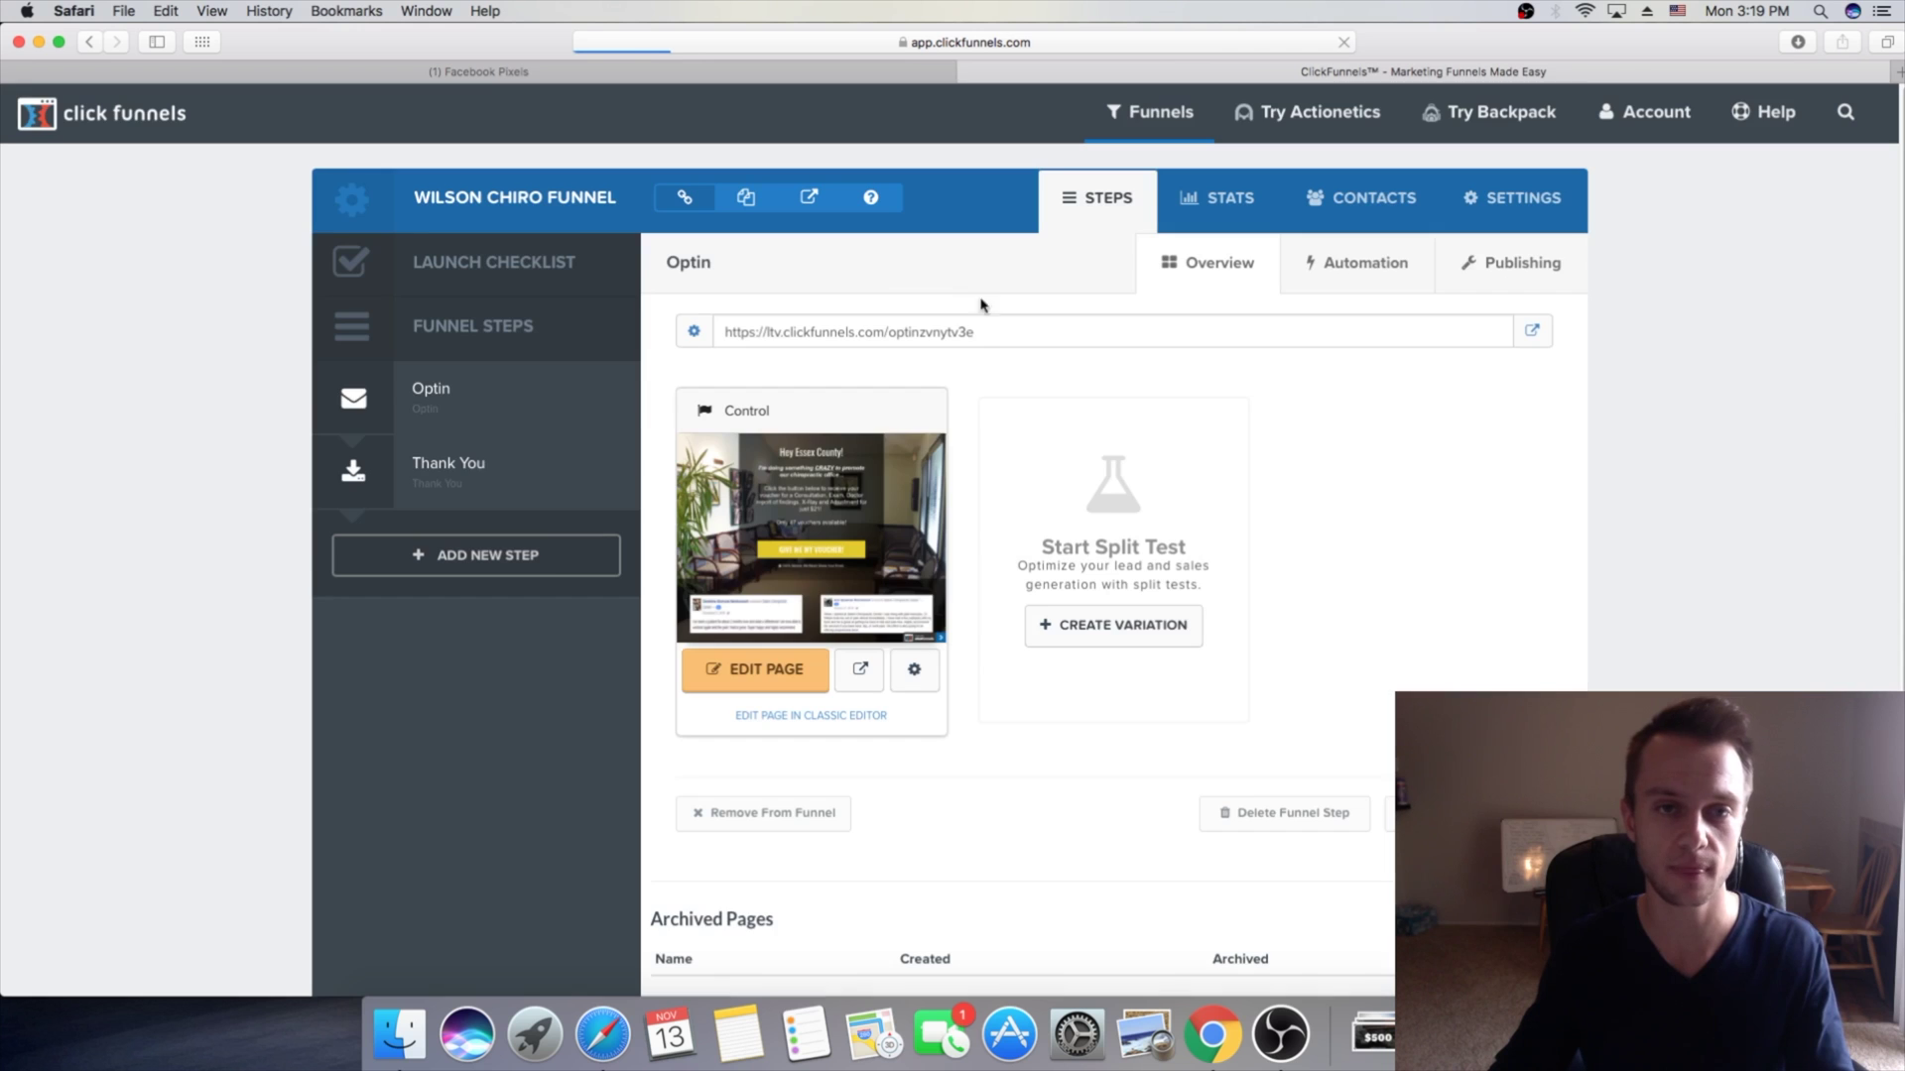
Step: Copy the Optin step's full page URL and bring up Chrome for testing
double_click(968, 330)
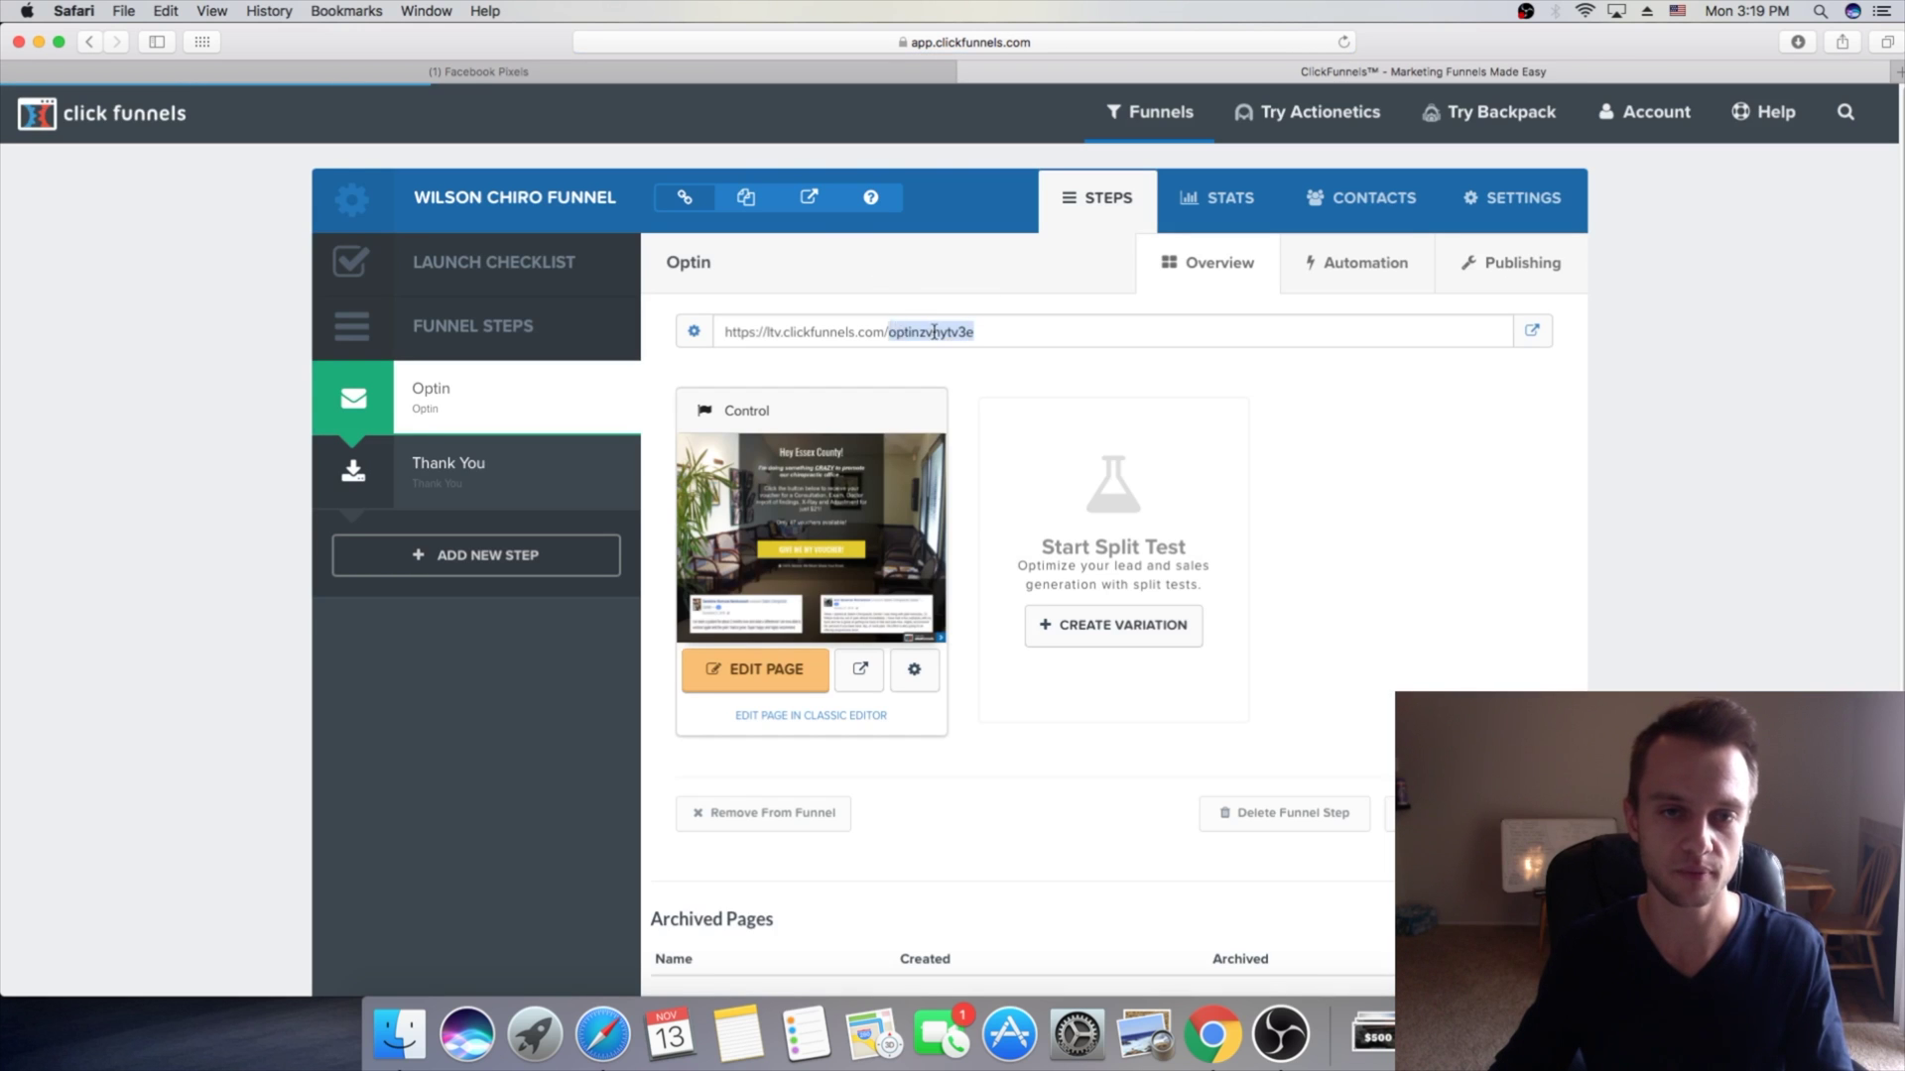
left_click_drag(724, 331, 1051, 331)
left_click(973, 331)
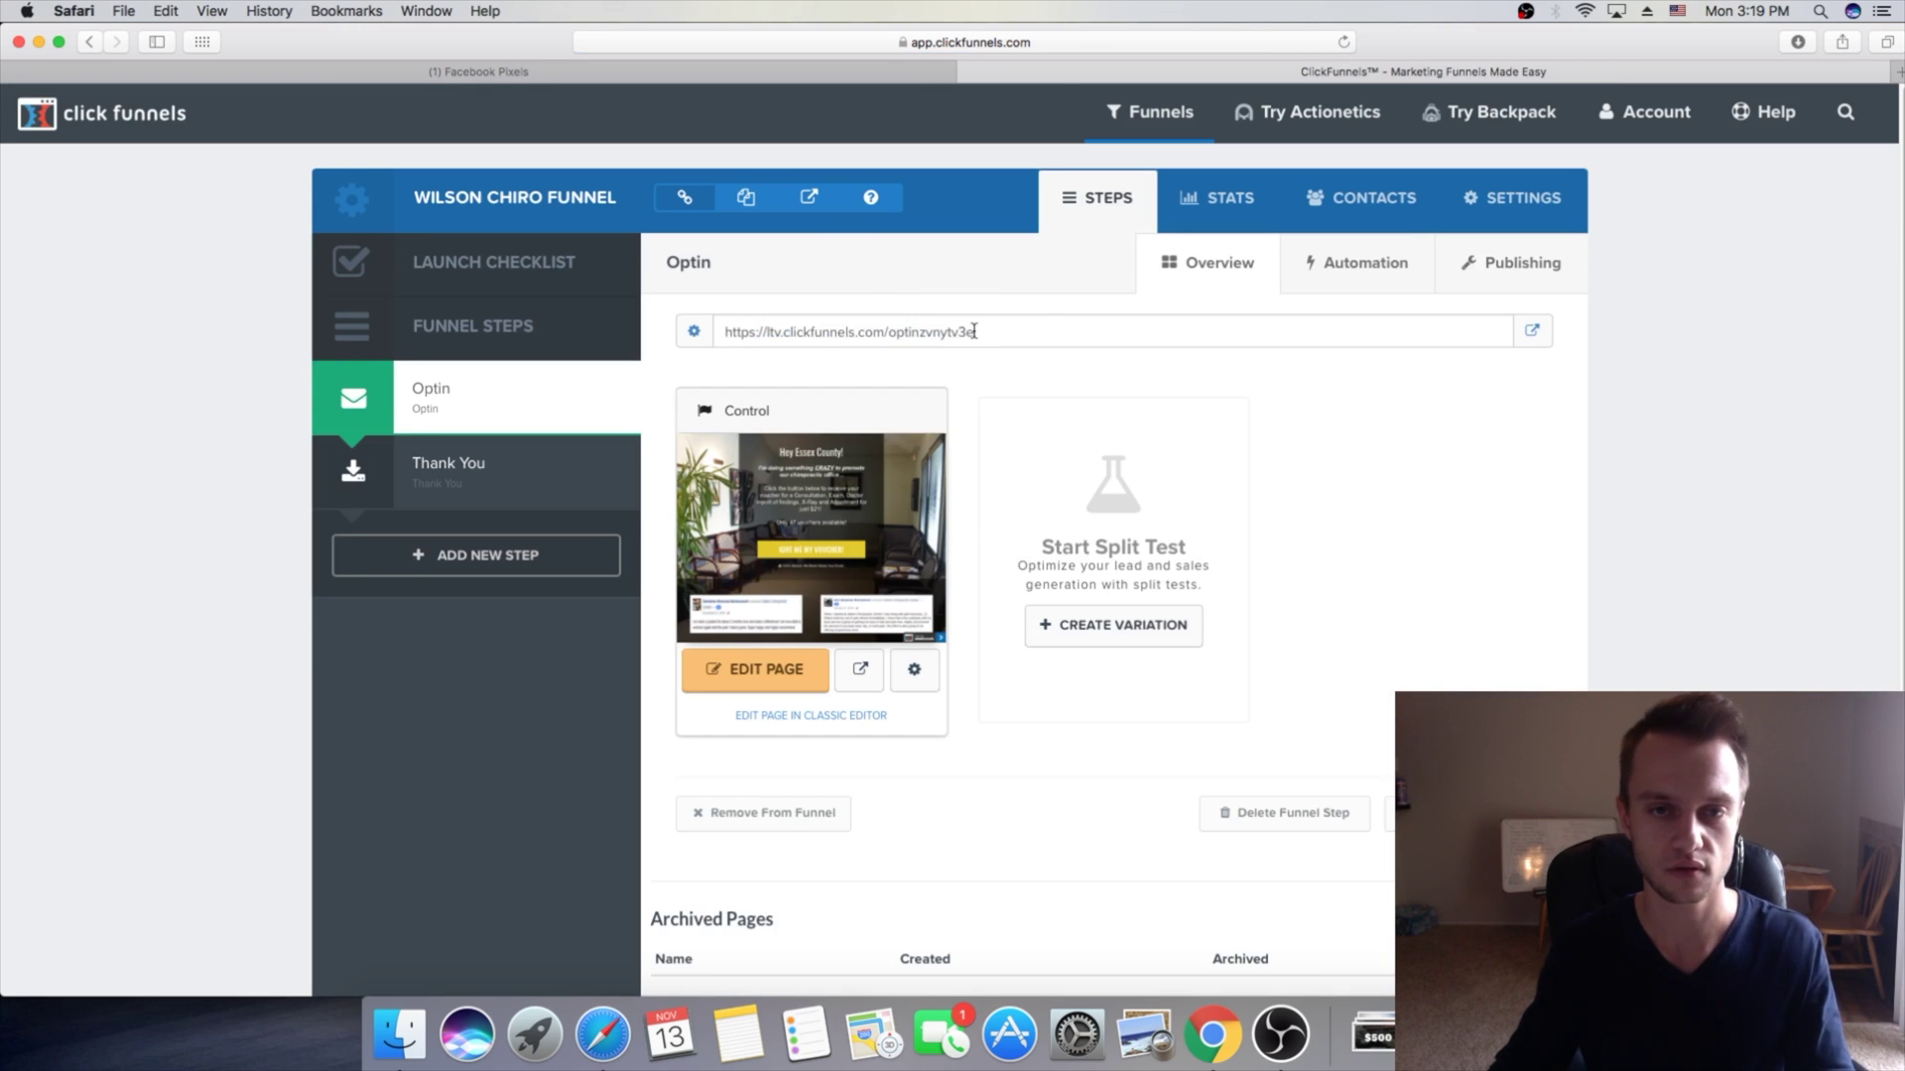
left_click_drag(724, 332, 979, 327)
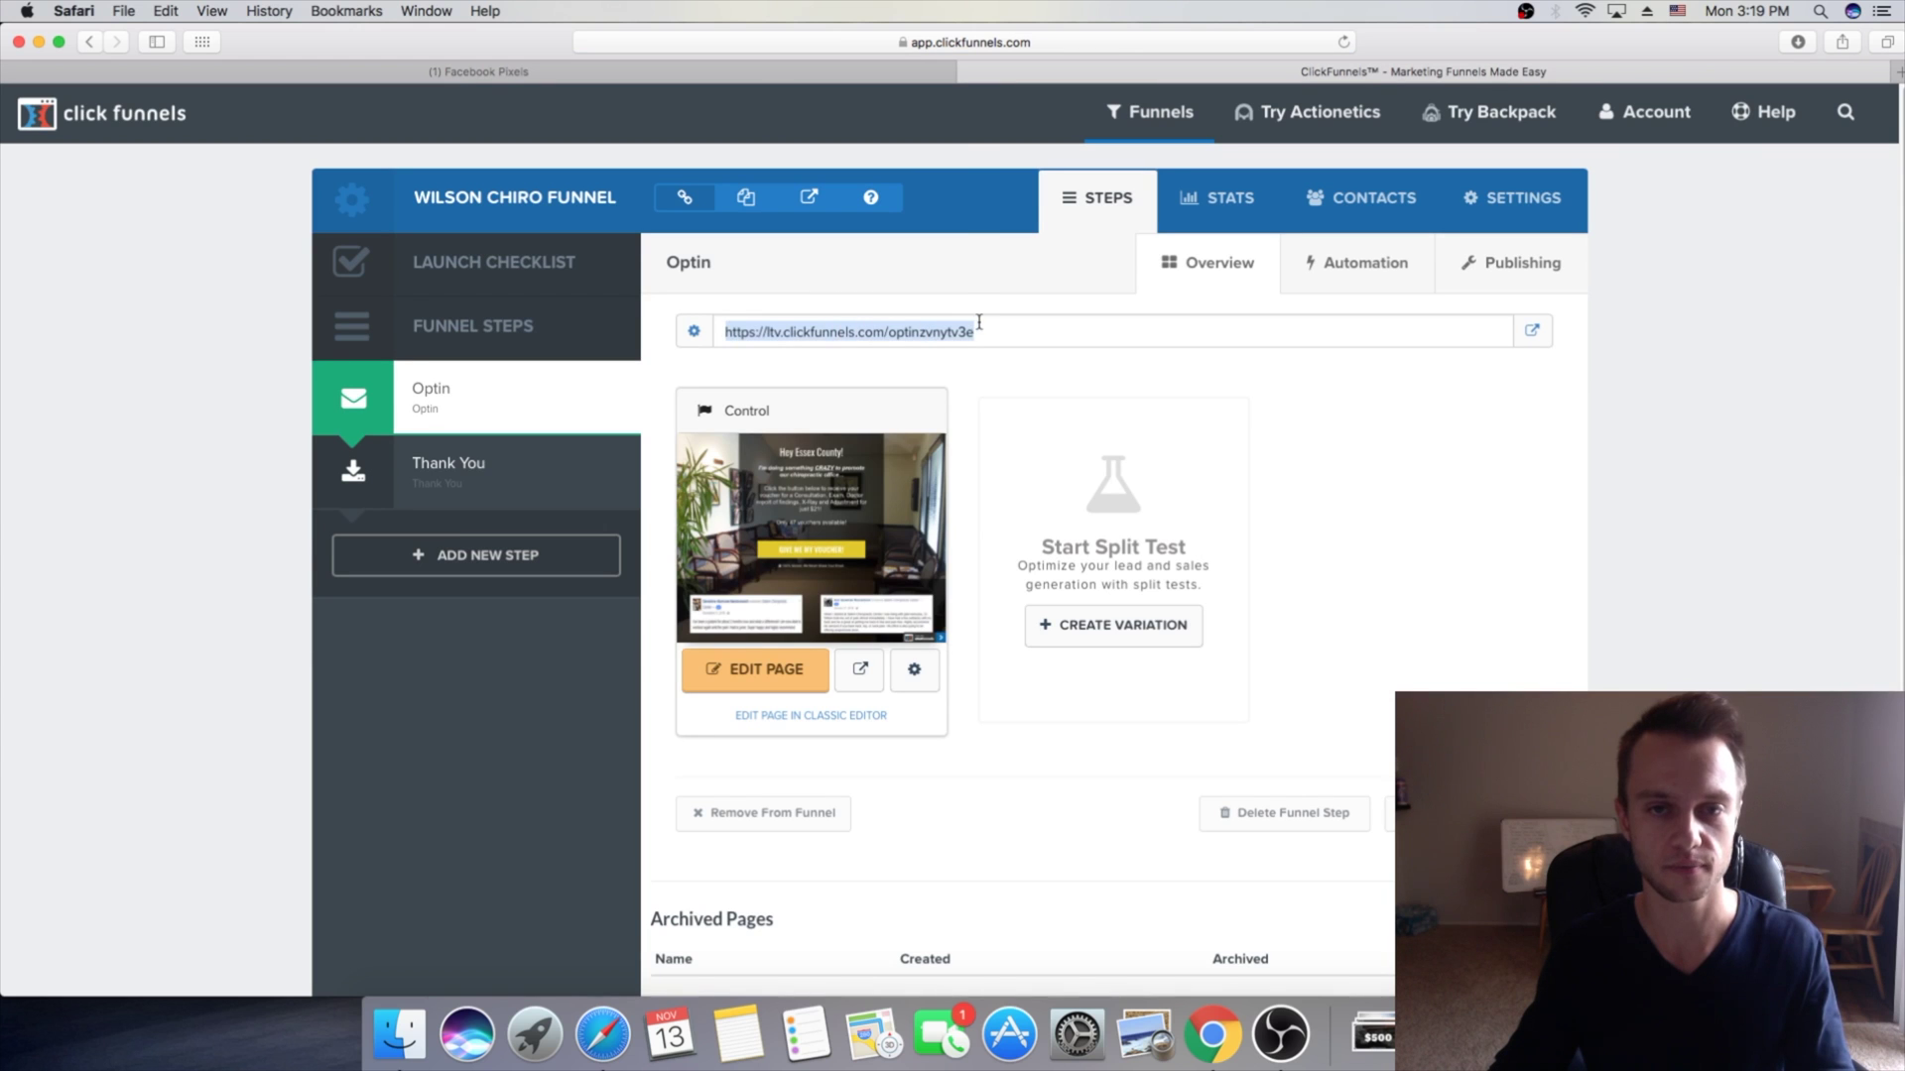
left_click(1213, 1035)
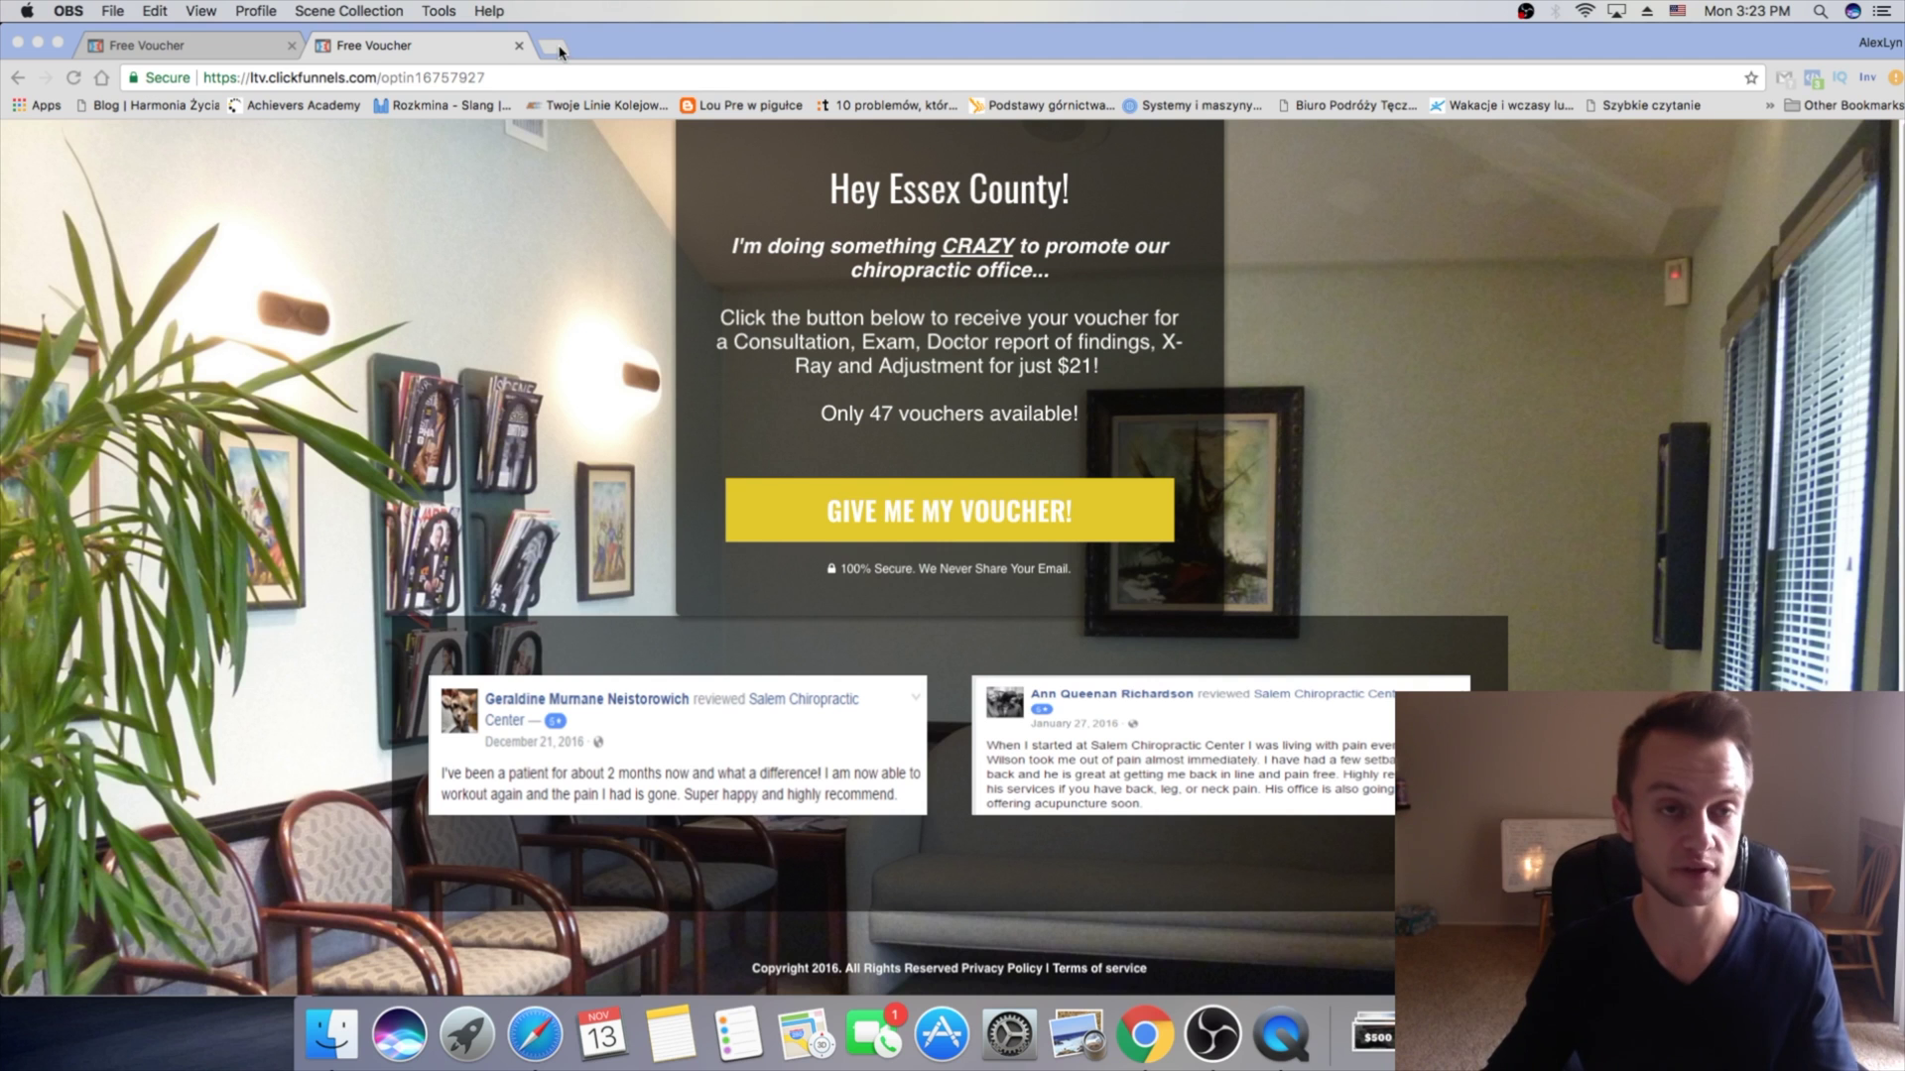
Step: Load the live optin page and confirm Pixel Helper shows one pixel firing PageView, ViewContent and Microdata
left_click(556, 47)
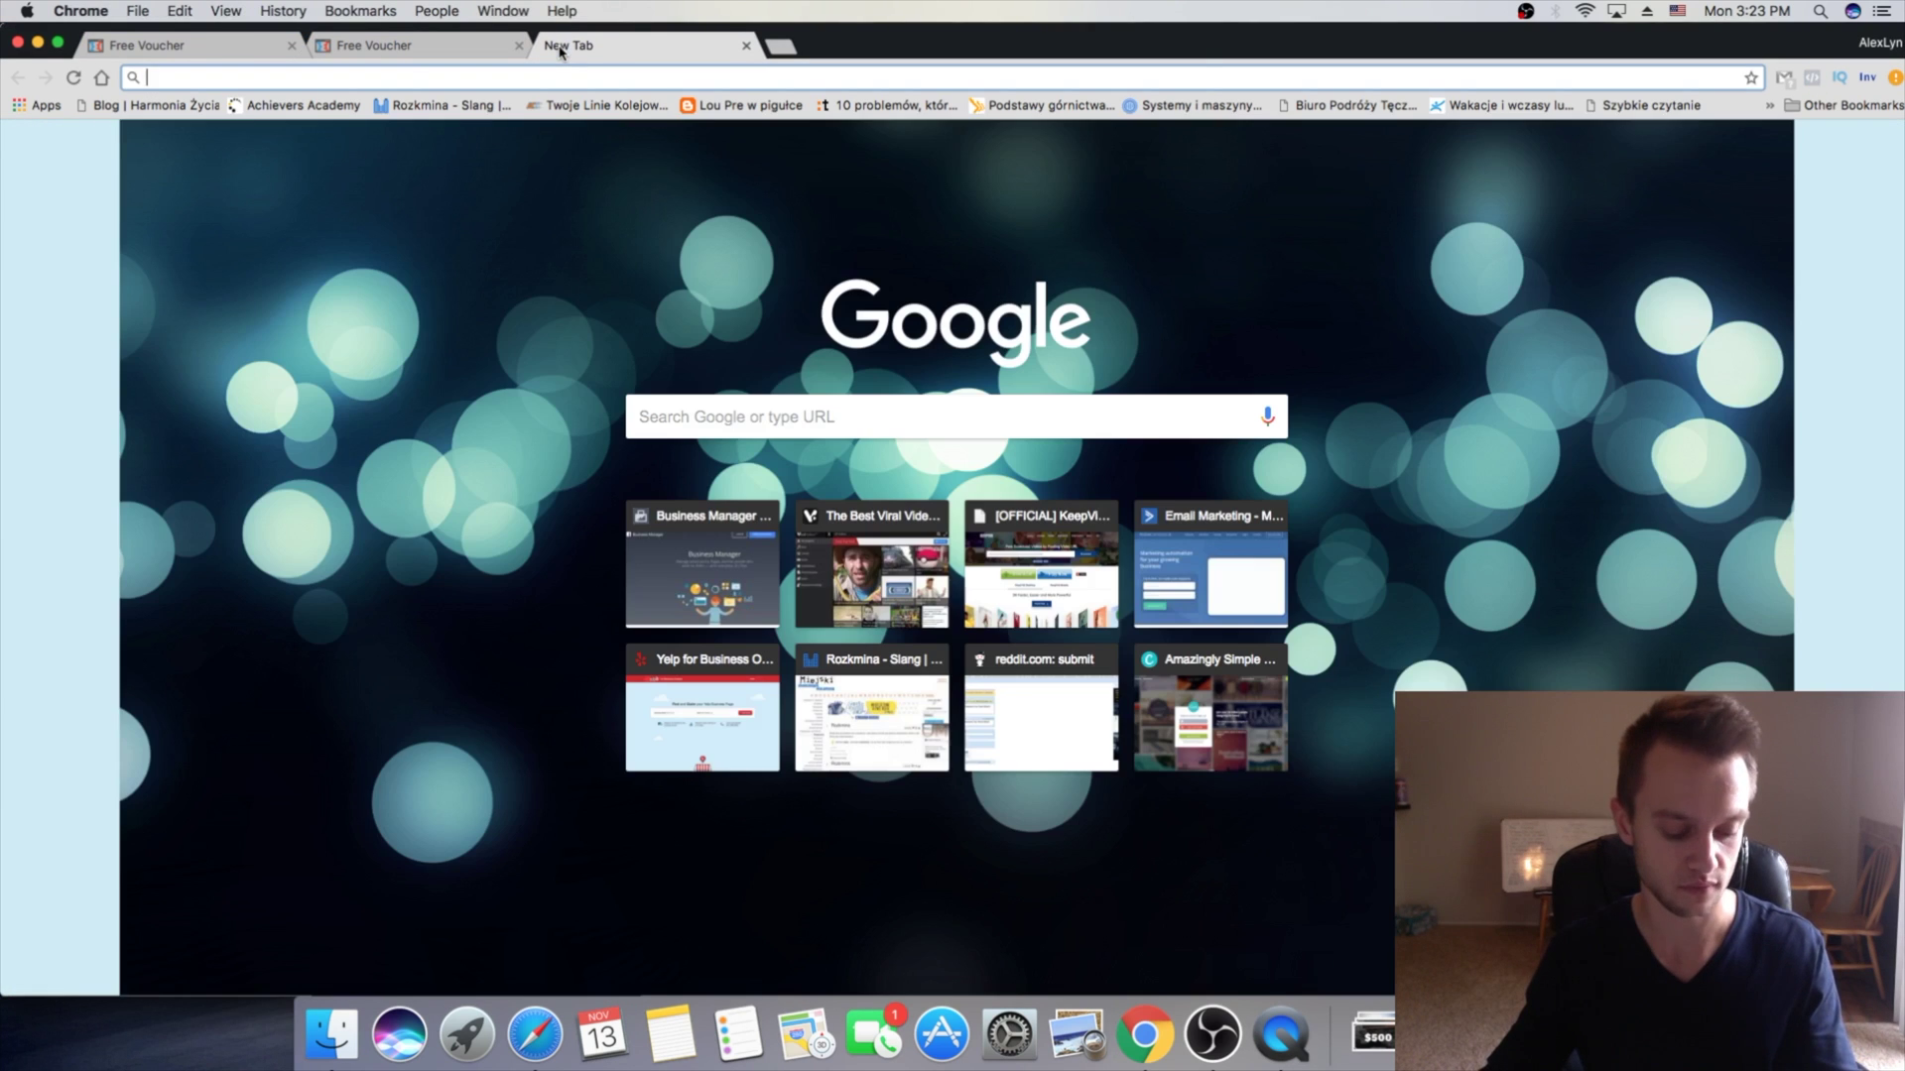
type("https://ltv.clickfunnels.com/optinznvnytv3e")
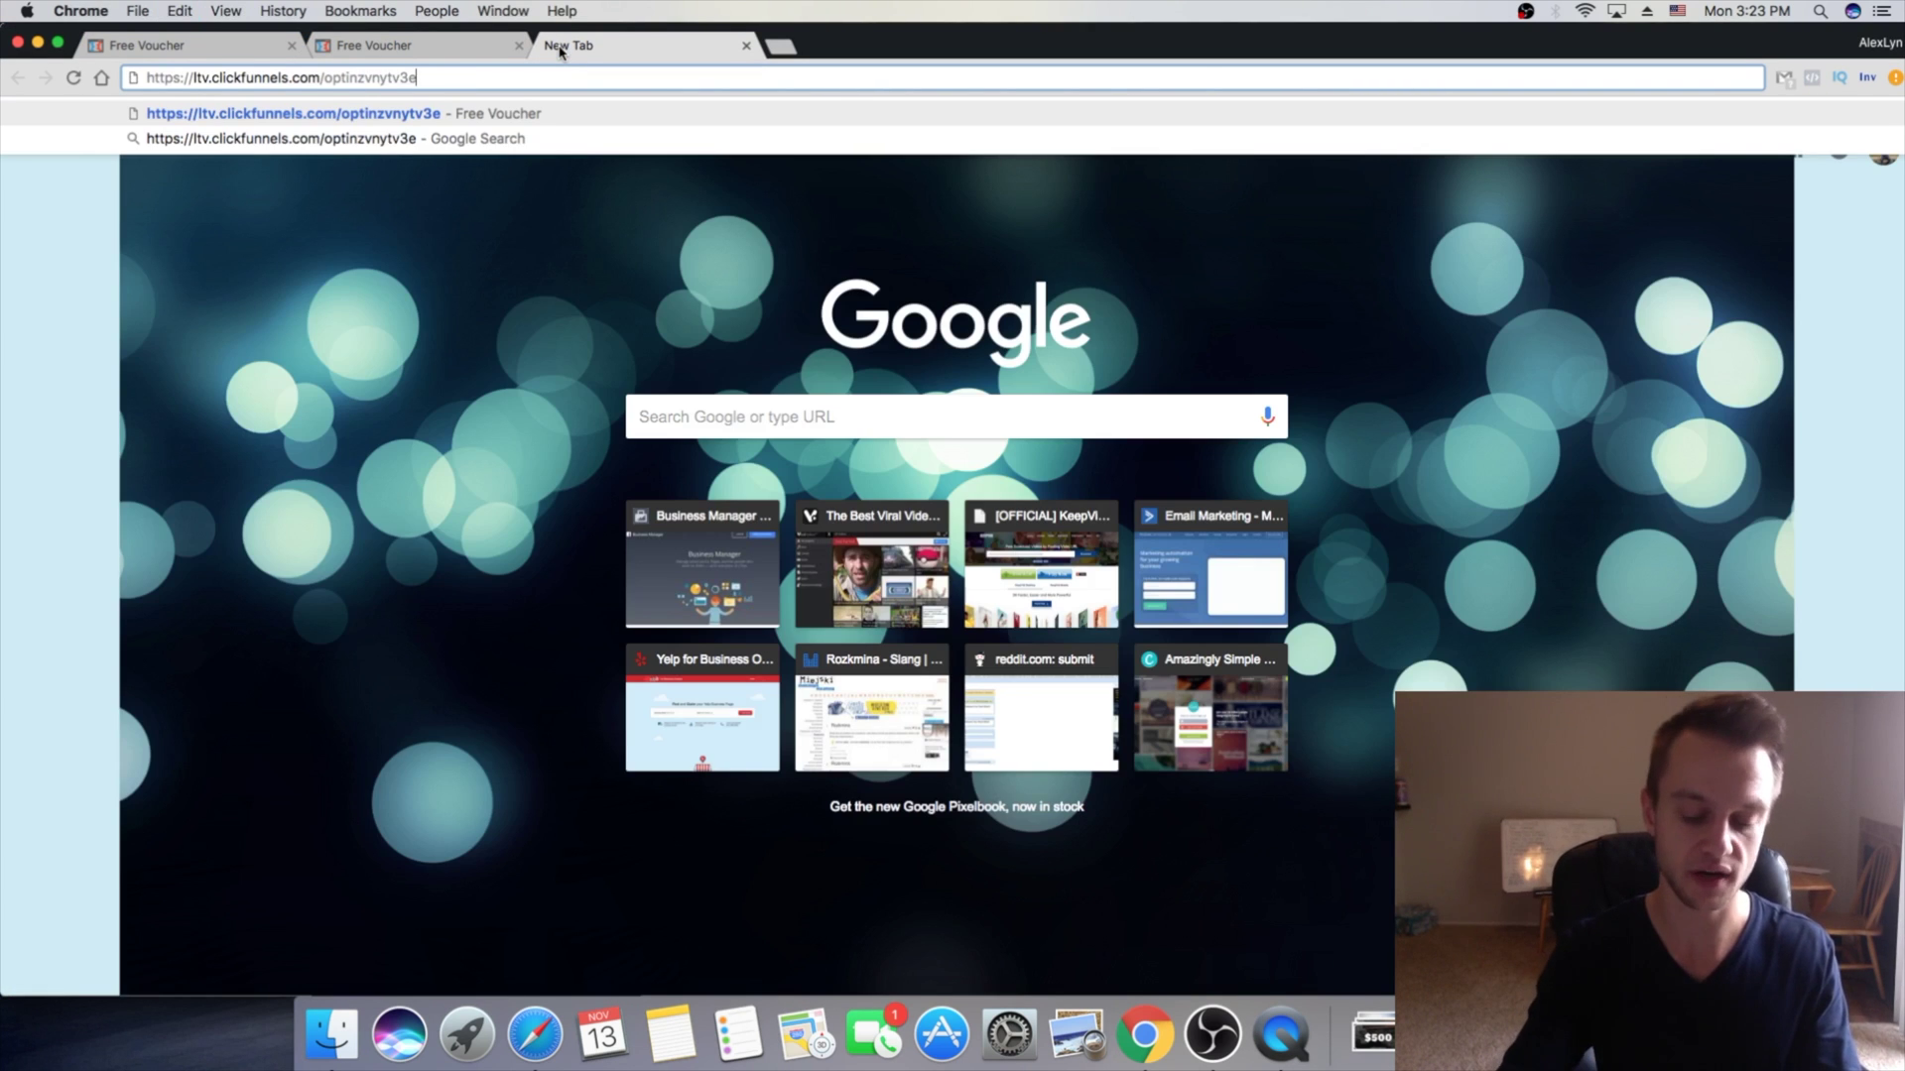
key("Return")
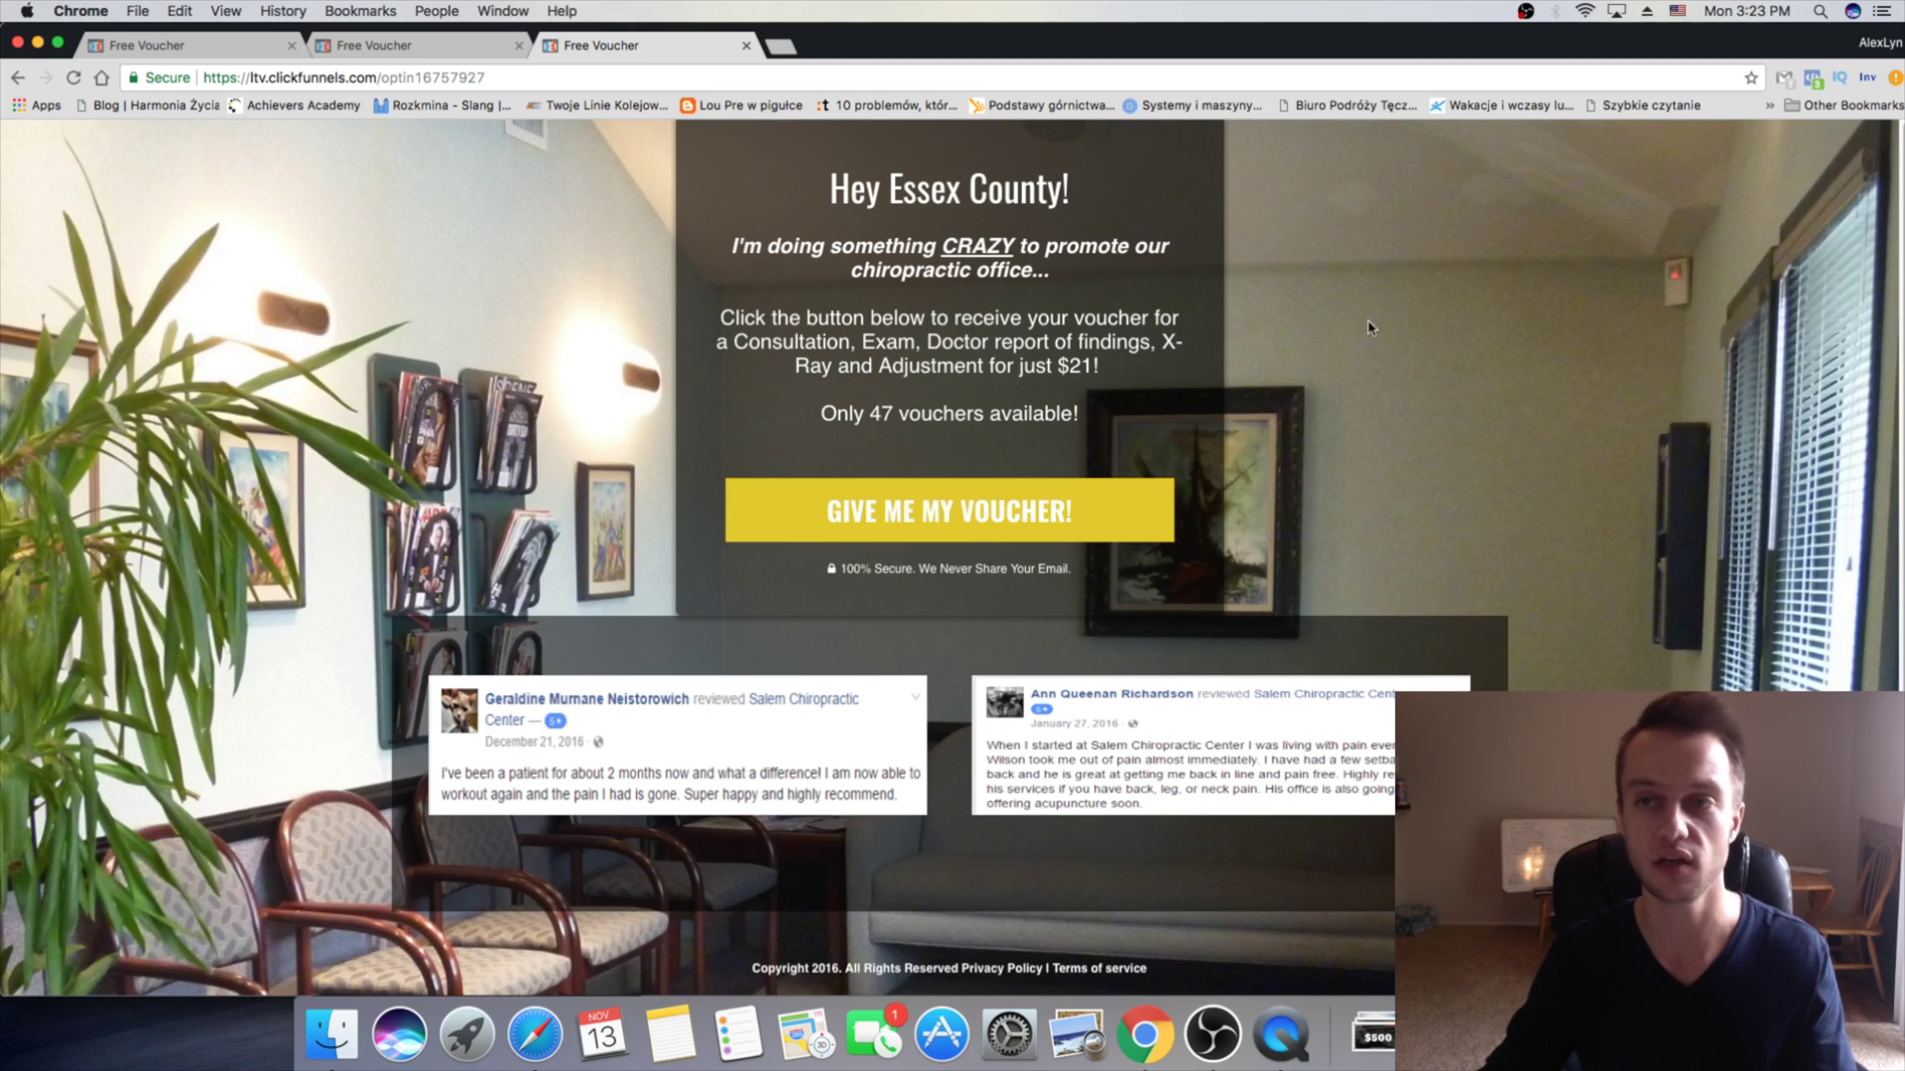
left_click(1812, 79)
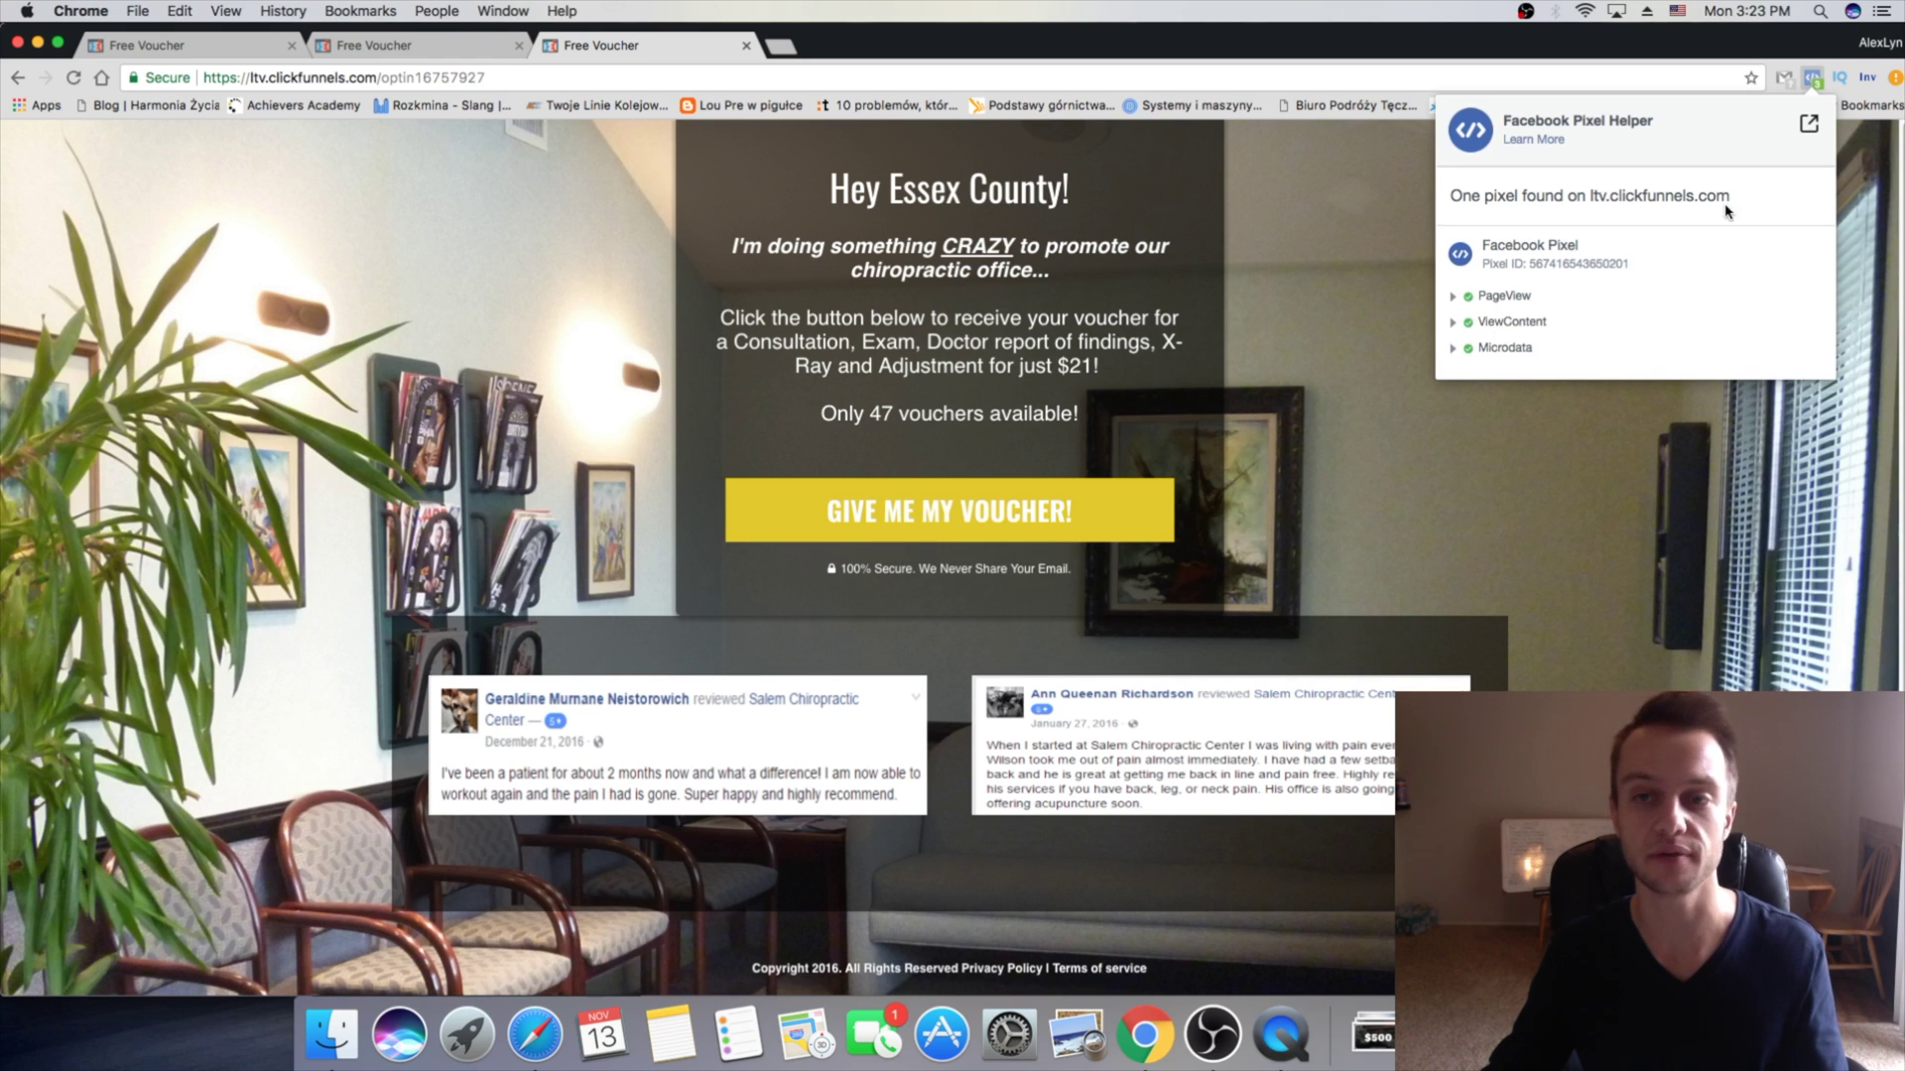
left_click(1429, 456)
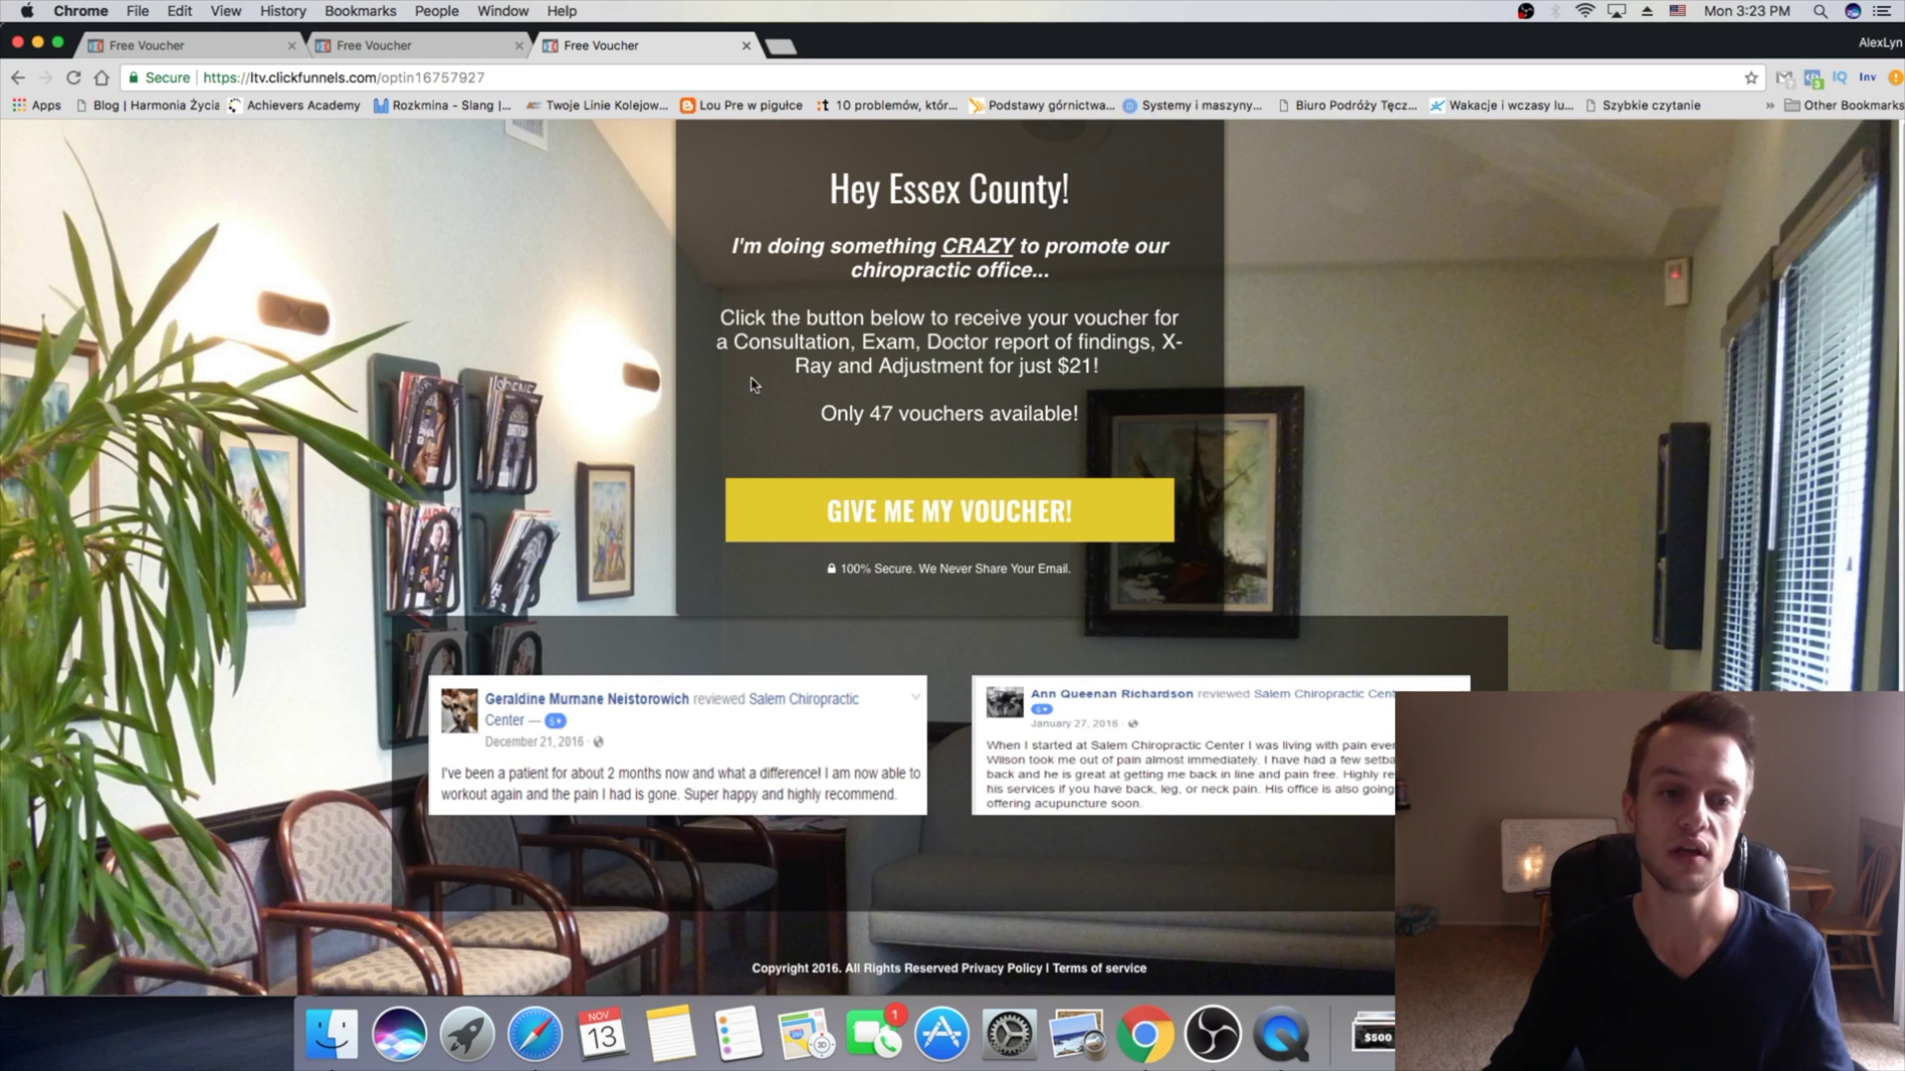